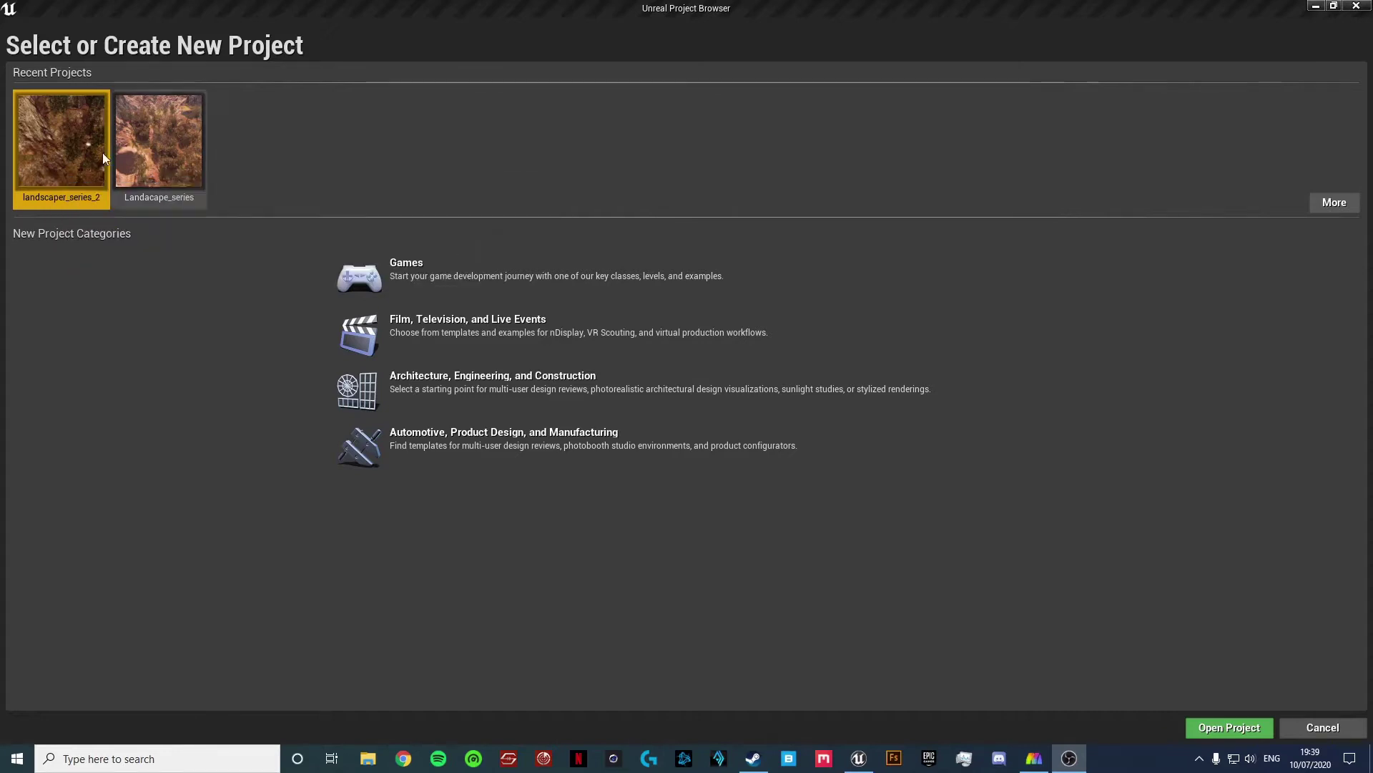
- Open the landscaper_series_2 project and select the BP_GoodSky actor in its level
{"action": "double_click", "coordinate": [85, 151]}
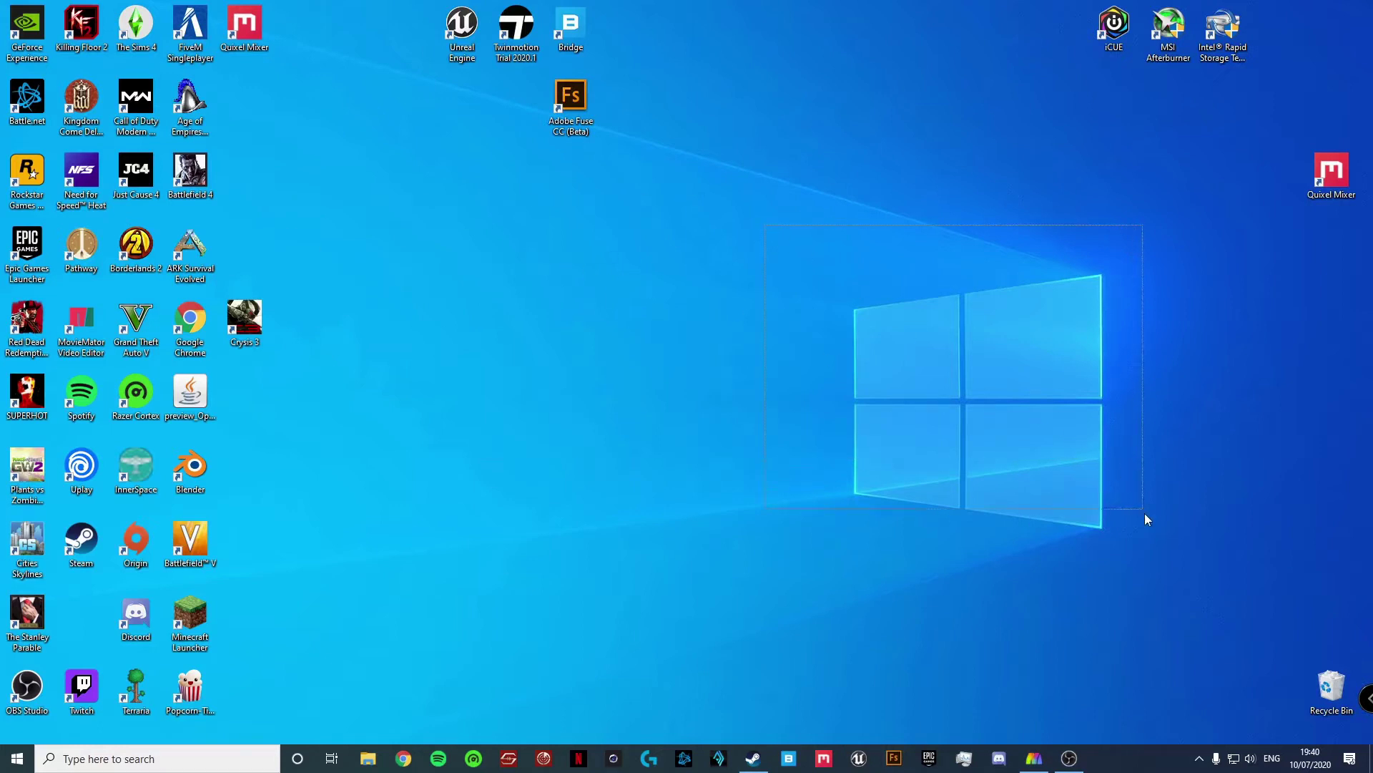
{"action": "left_click_drag", "start_coordinate": [1145, 513], "coordinate": [1176, 572]}
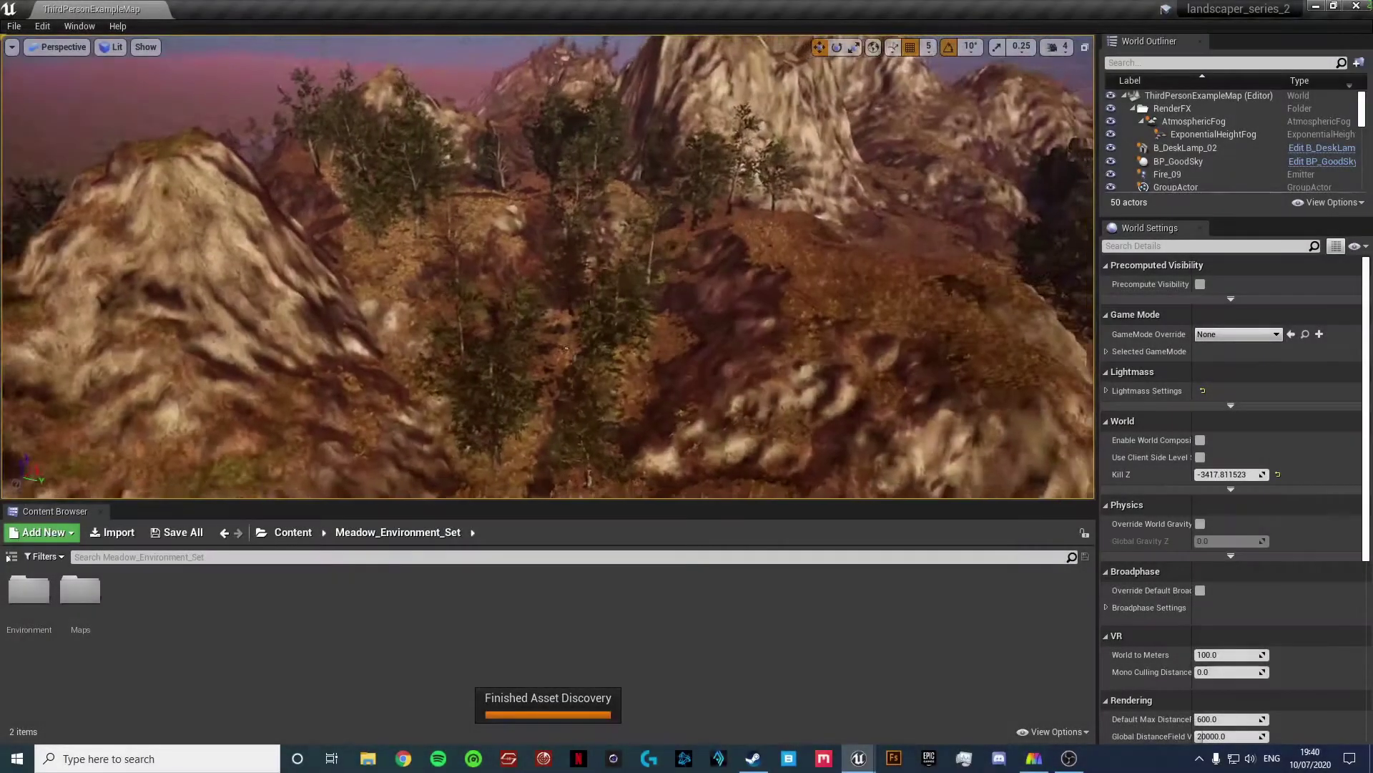
{"action": "right_click_drag", "start_coordinate": [548, 266], "coordinate": [884, 222]}
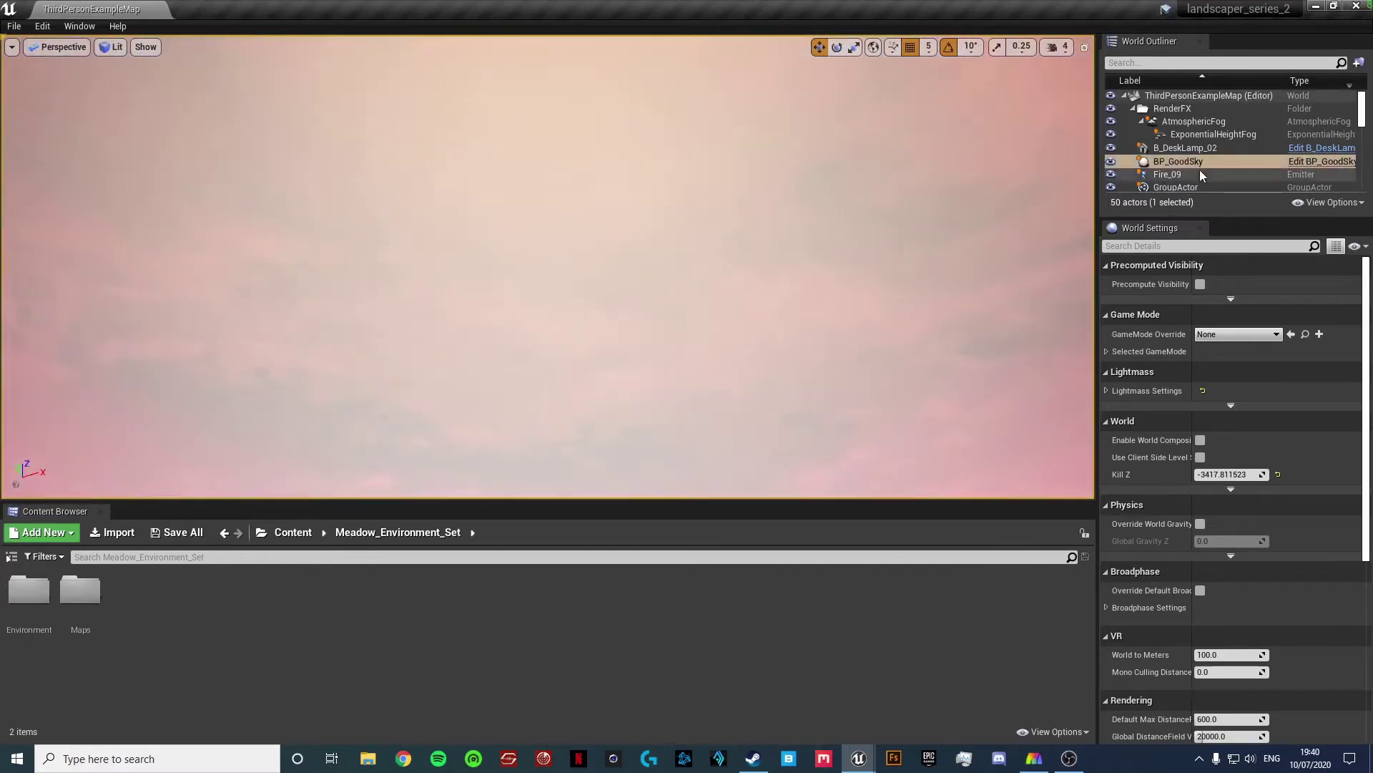
{"action": "left_click", "coordinate": [1205, 163]}
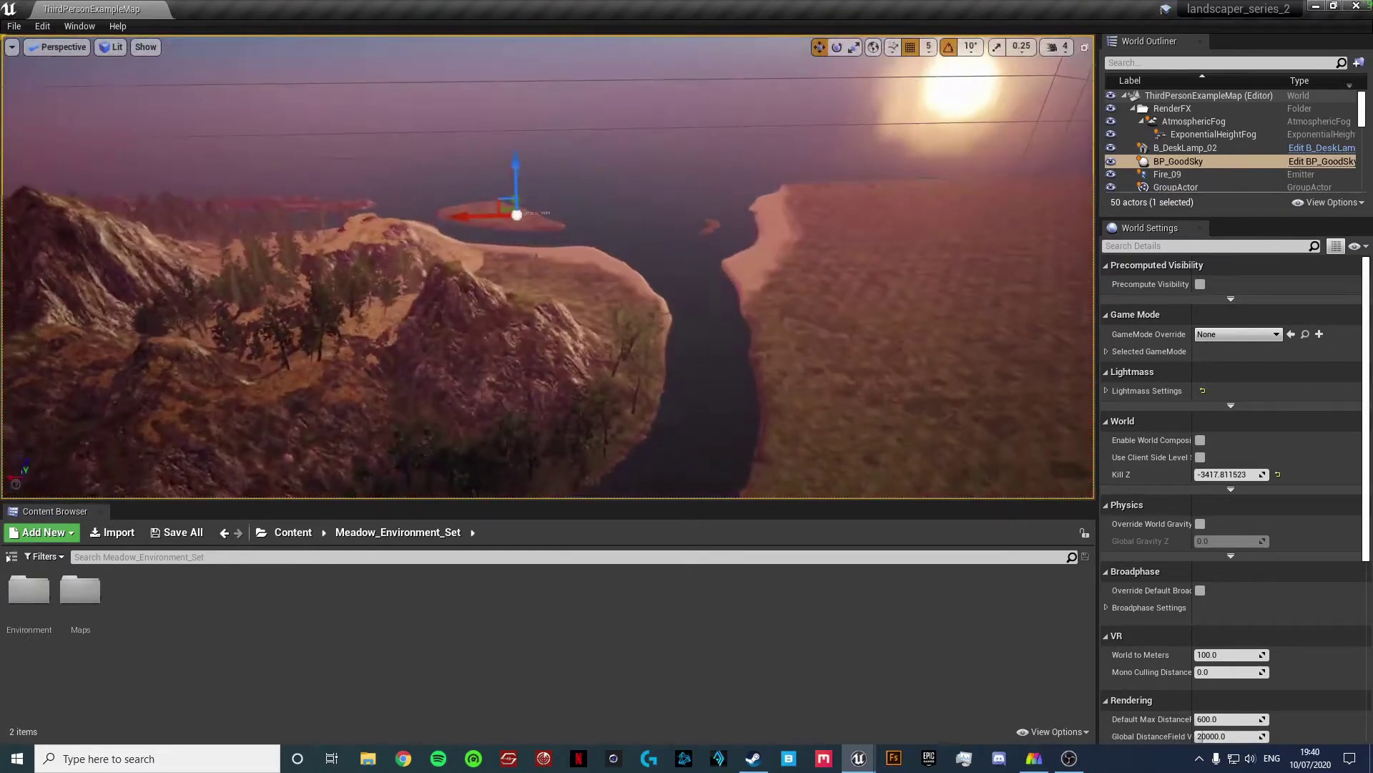
- Enlarge the viewport to full screen, collapse PostProcessVolume2's Exposure settings and move its details window out of the view
{"action": "left_click", "coordinate": [748, 96]}
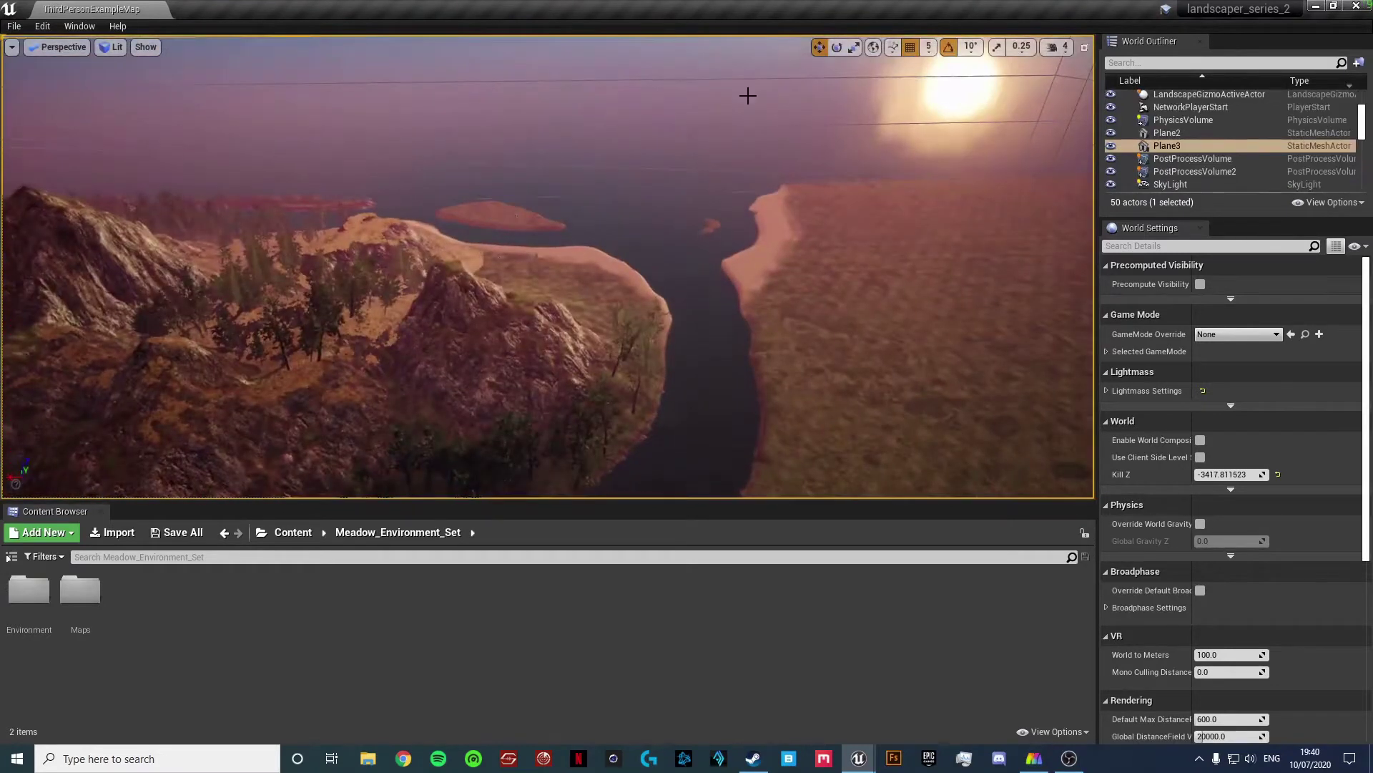
{"action": "key", "text": "w"}
{"action": "right_click_drag", "start_coordinate": [728, 112], "coordinate": [376, 58]}
{"action": "key", "text": "F11"}
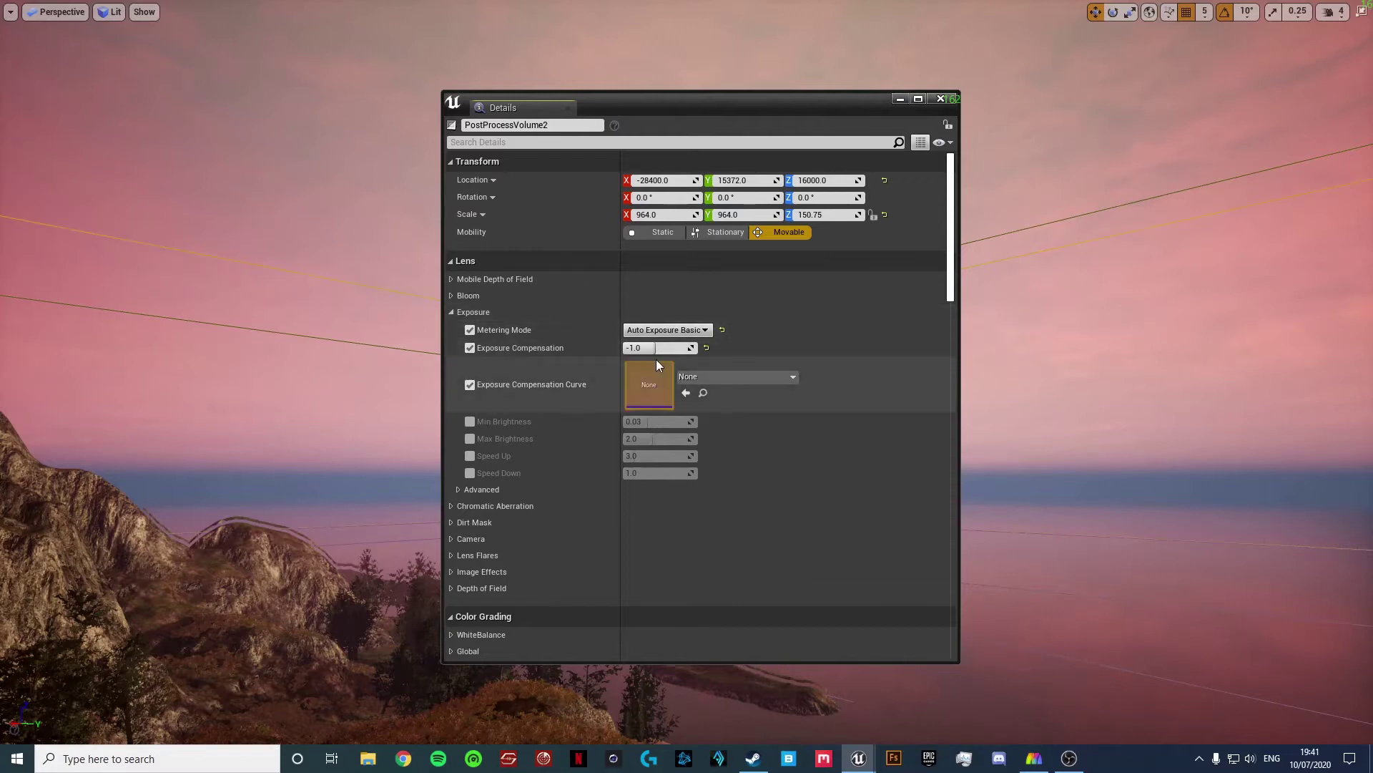
{"action": "left_click", "coordinate": [462, 312]}
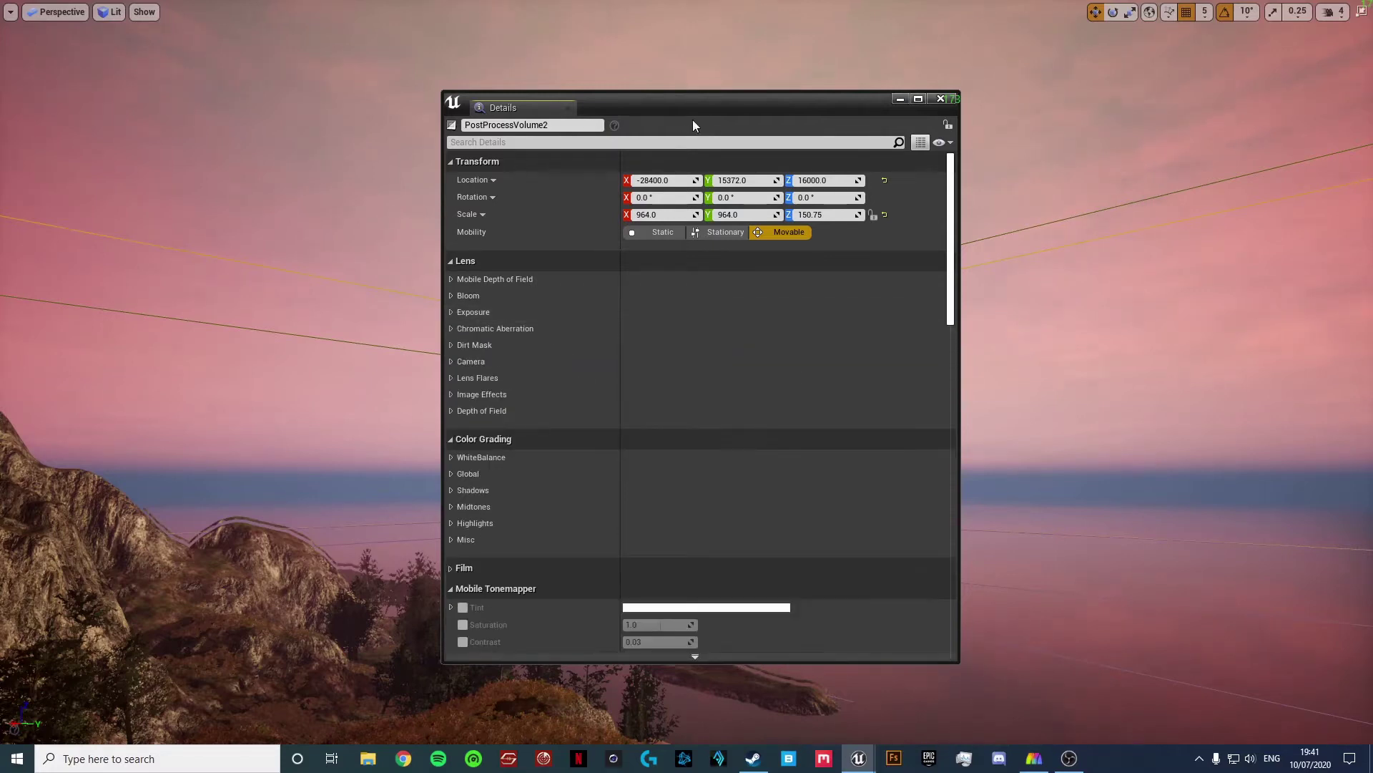
{"action": "left_click_drag", "start_coordinate": [692, 105], "coordinate": [0, 74]}
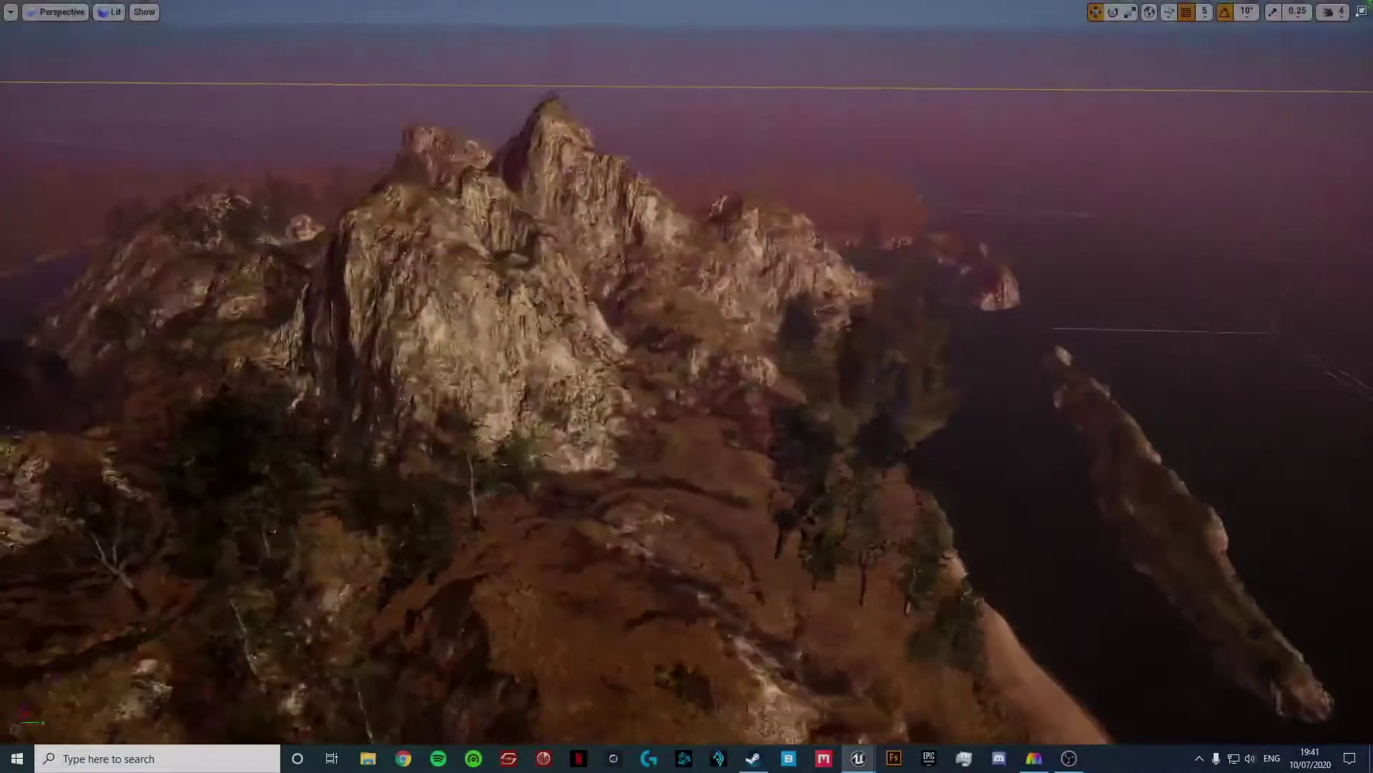
- Restore the regular editor layout and look over the island and its surrounding water from farther away
{"action": "right_click_drag", "start_coordinate": [687, 387], "coordinate": [465, 319]}
{"action": "right_click_drag", "start_coordinate": [699, 258], "coordinate": [1002, 322]}
{"action": "key", "text": "F11"}
{"action": "key", "text": "s"}
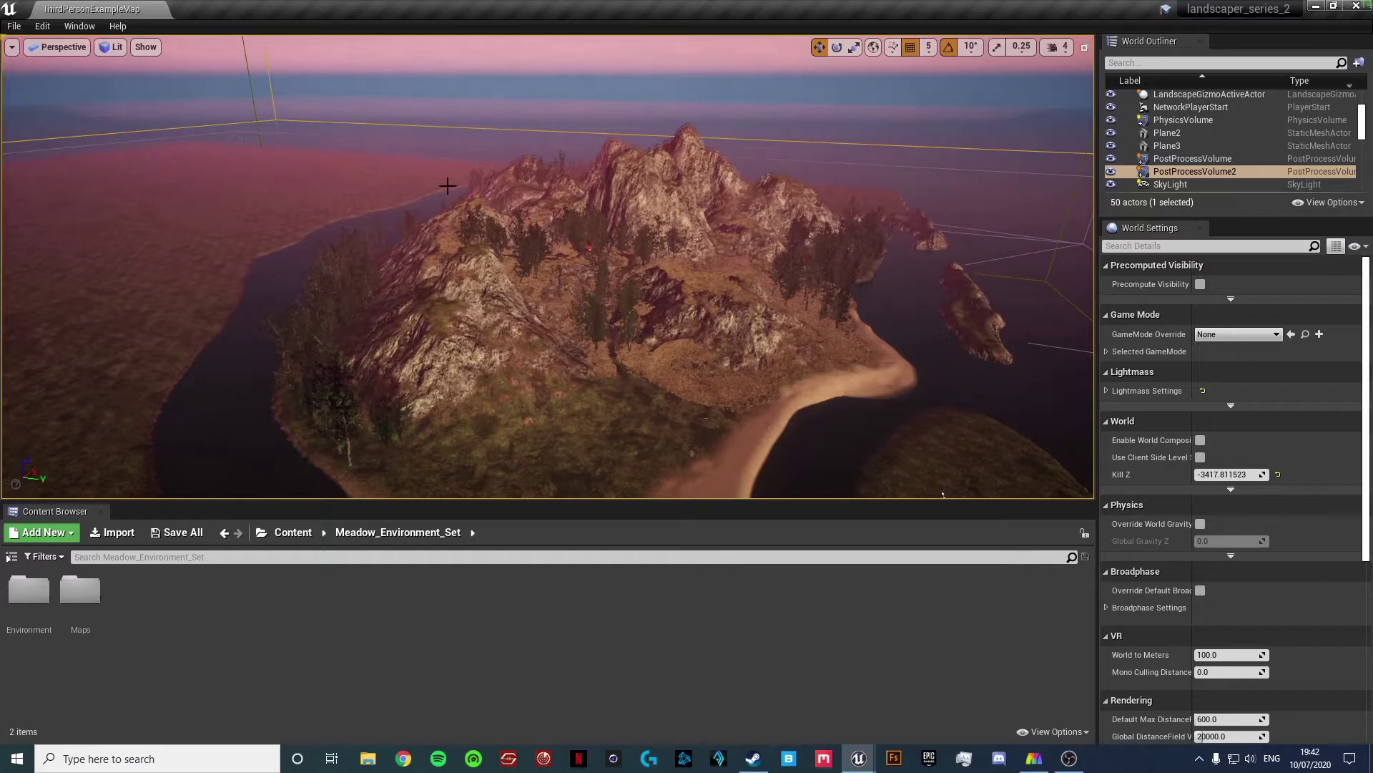
{"action": "key", "text": "s"}
{"action": "mouse_move", "coordinate": [548, 266]}
{"action": "right_mouse_down"}
{"action": "mouse_move", "coordinate": [548, 277]}
{"action": "mouse_move", "coordinate": [548, 253]}
{"action": "right_mouse_up"}
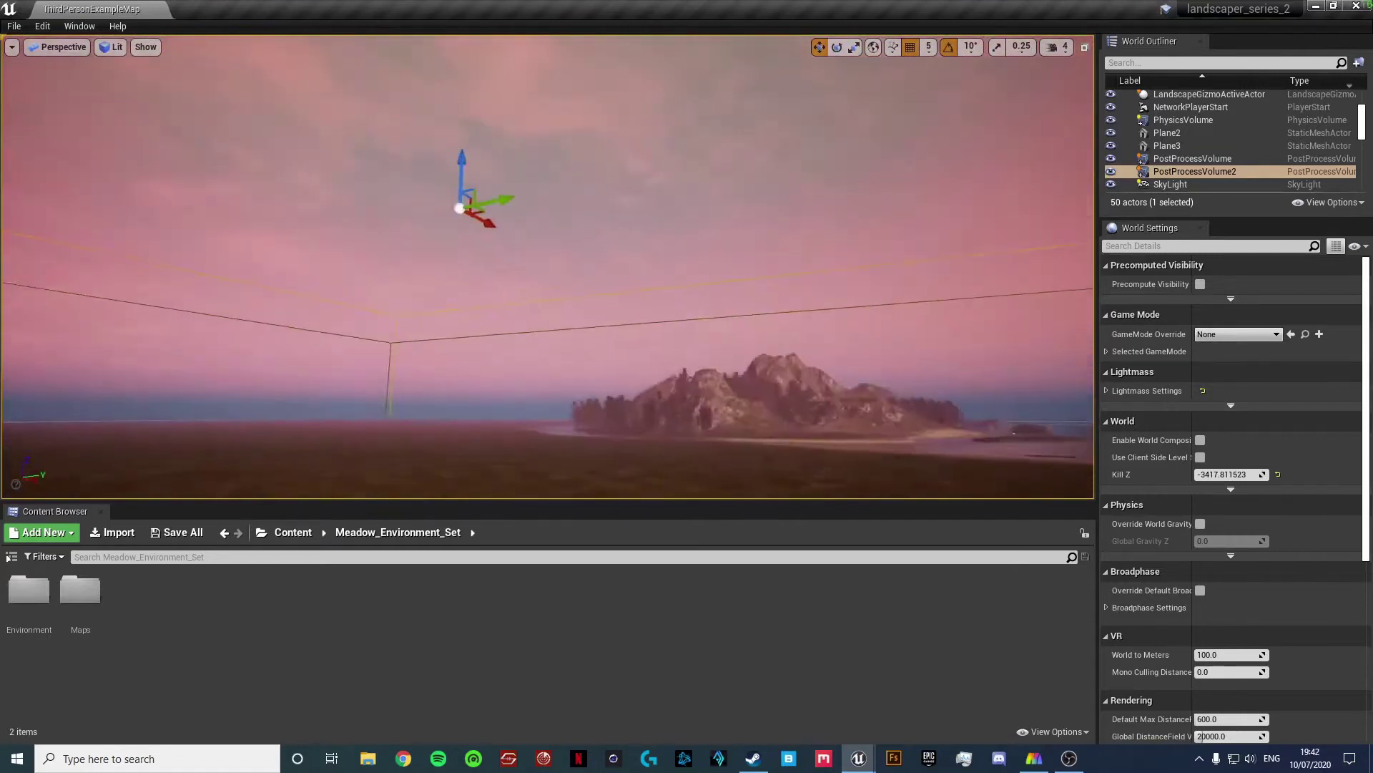
- Hide AtmosphericFog and ExponentialHeightFog and inspect the island from several distances without fog
{"action": "left_click", "coordinate": [569, 193]}
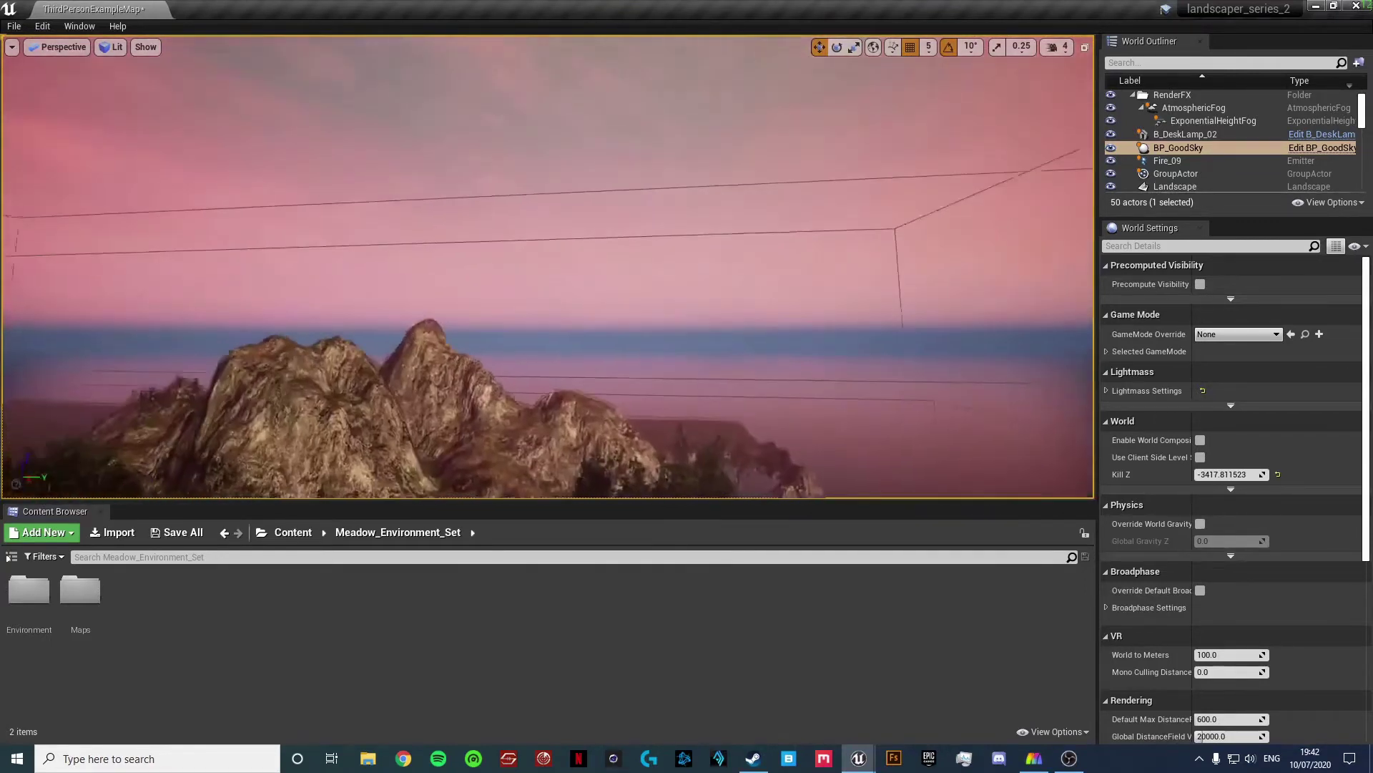
{"action": "left_click", "coordinate": [1113, 108]}
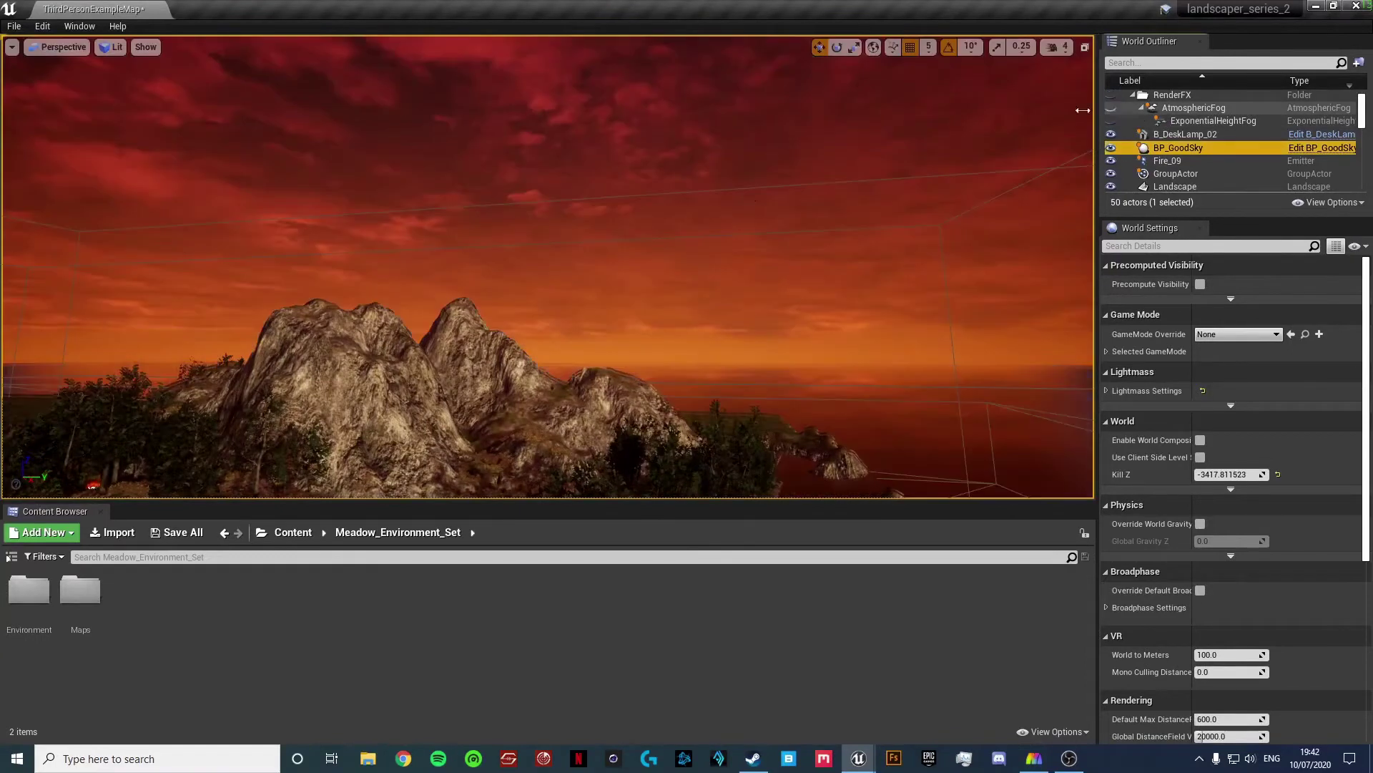
{"action": "right_click_drag", "start_coordinate": [715, 243], "coordinate": [1037, 272]}
{"action": "key", "text": "w"}
{"action": "right_click_drag", "start_coordinate": [549, 266], "coordinate": [251, 401]}
{"action": "key", "text": "s"}
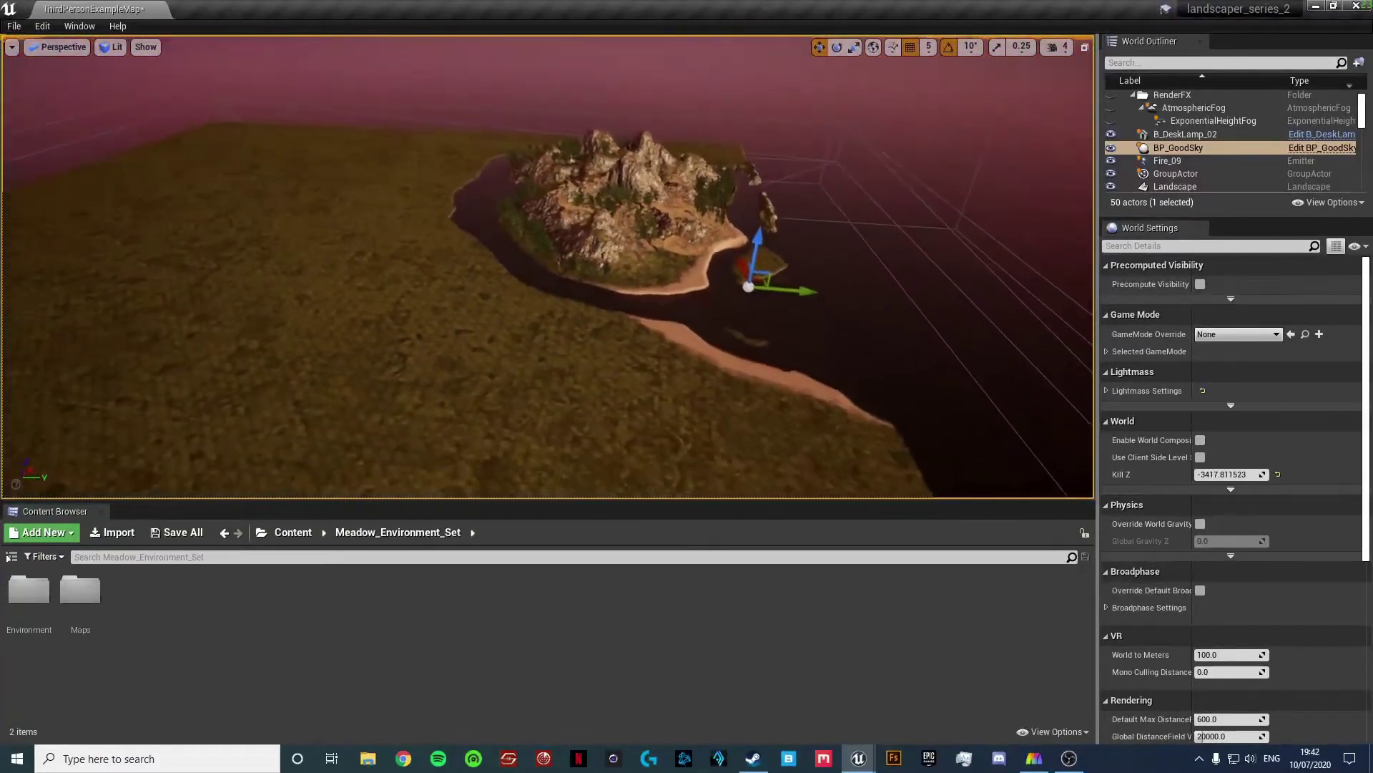
{"action": "right_click_drag", "start_coordinate": [737, 208], "coordinate": [724, 150]}
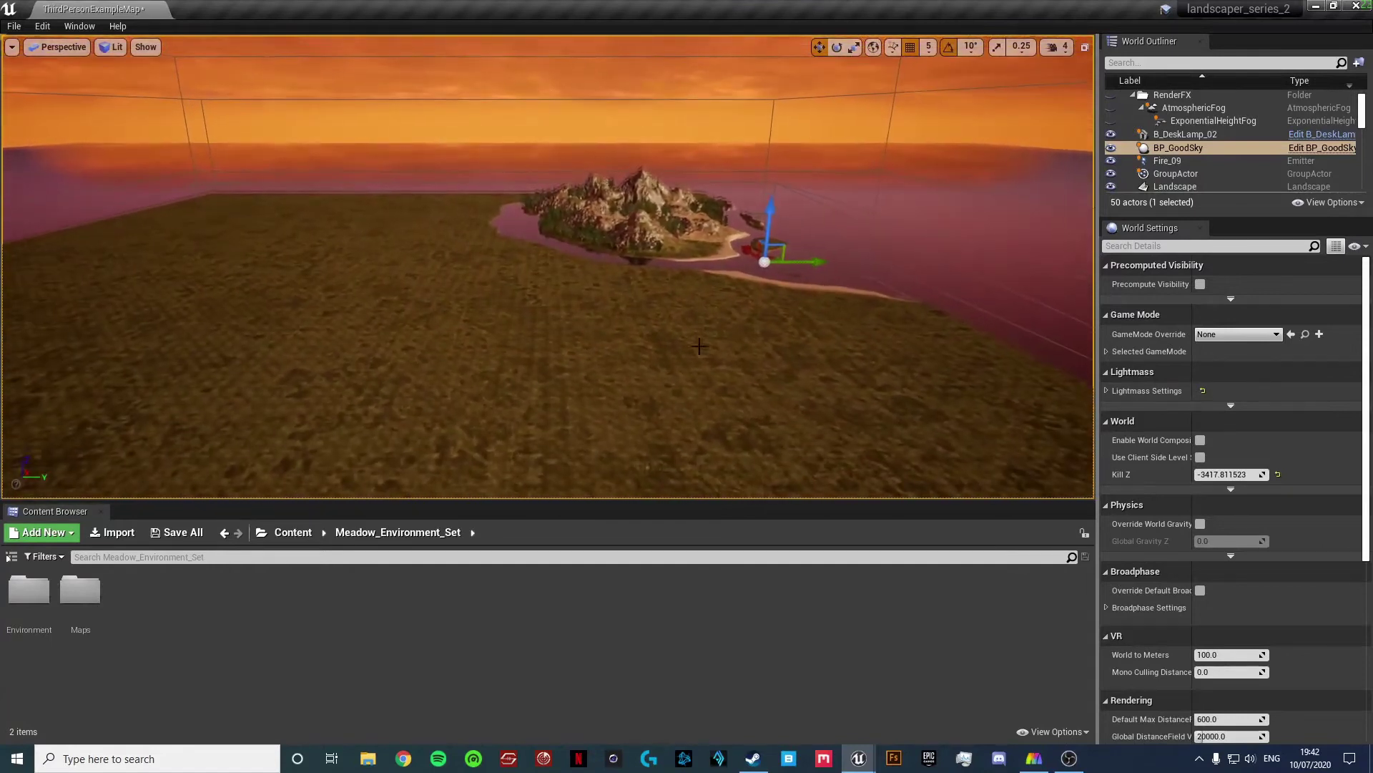
{"action": "key", "text": "w"}
{"action": "right_click_drag", "start_coordinate": [700, 347], "coordinate": [730, 354]}
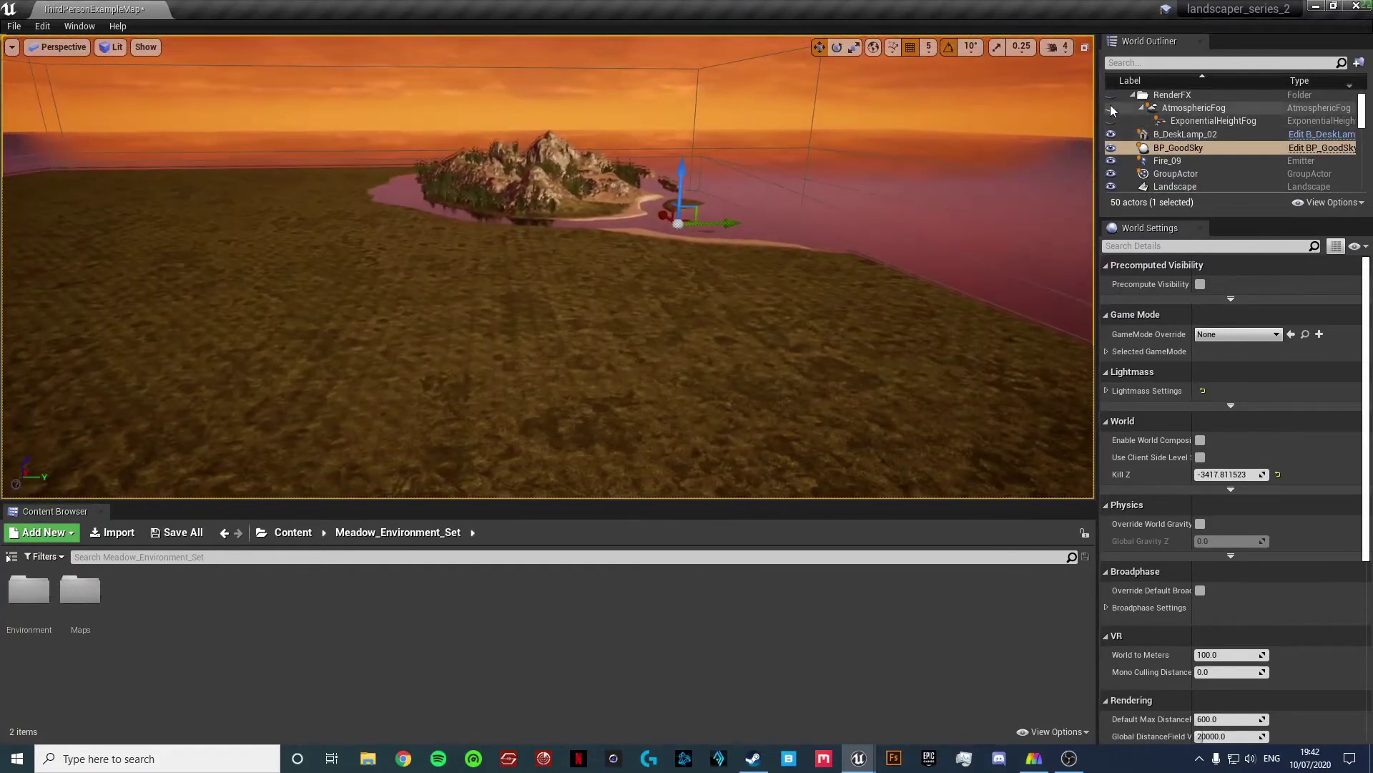
{"action": "key", "text": "w"}
{"action": "right_click_drag", "start_coordinate": [858, 215], "coordinate": [854, 123]}
{"action": "key", "text": "e"}
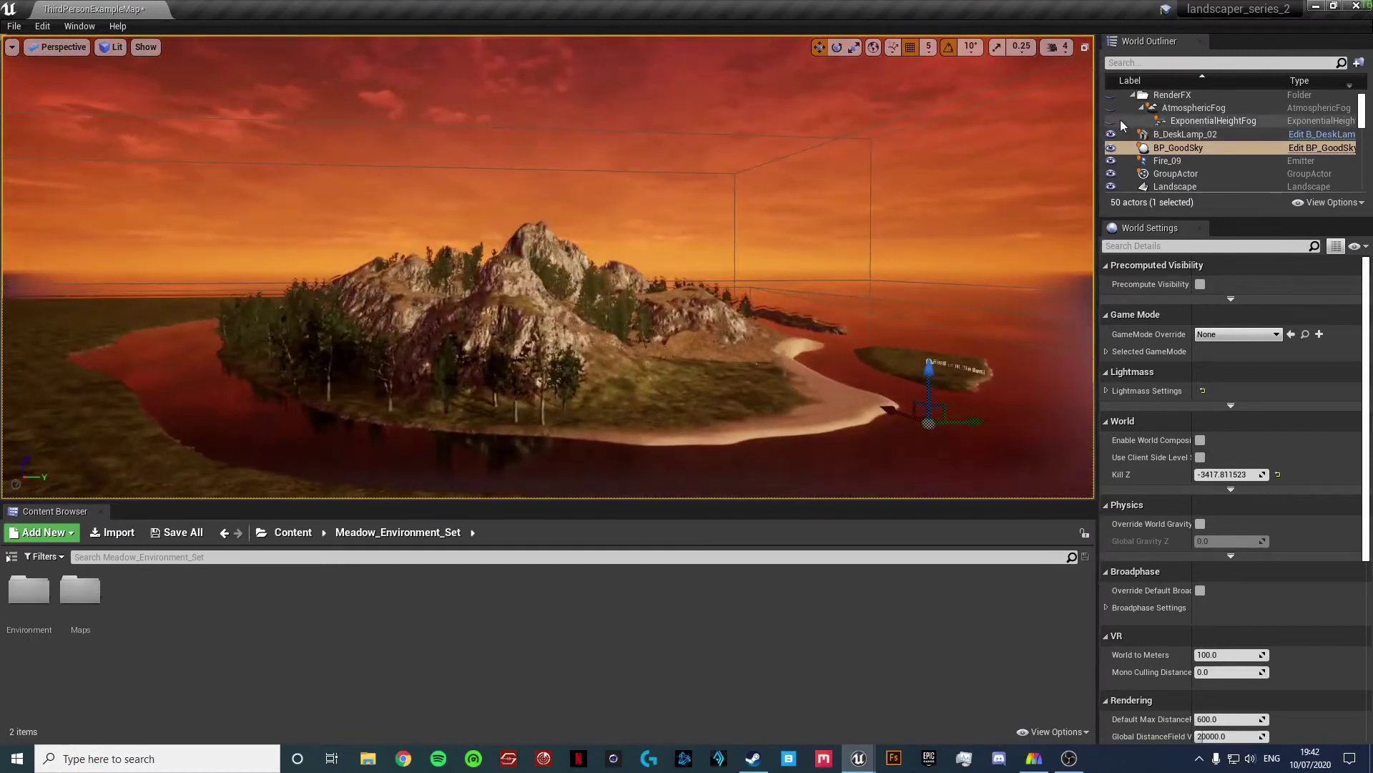
- Make AtmosphericFog and ExponentialHeightFog visible again and select AtmosphericFog
{"action": "left_click", "coordinate": [1118, 109]}
{"action": "left_click", "coordinate": [1111, 121]}
{"action": "key", "text": "q"}
{"action": "right_click_drag", "start_coordinate": [849, 224], "coordinate": [829, 203]}
{"action": "left_click", "coordinate": [1110, 107]}
{"action": "key", "text": "s"}
{"action": "key", "text": "s"}
{"action": "key", "text": "w"}
{"action": "key", "text": "e"}
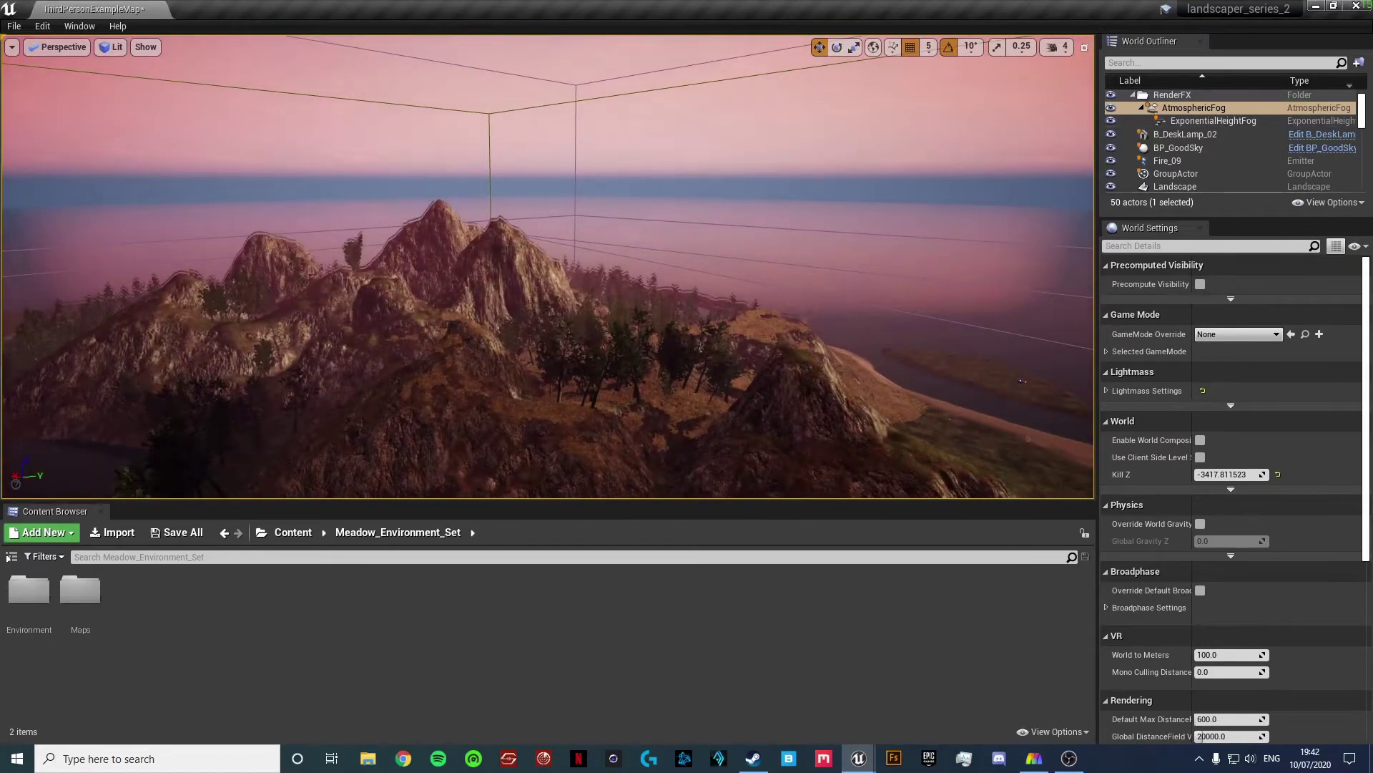
- Review AtmosphericFog's Atmosphere and Sun settings, and look across the landscape toward the sun
{"action": "left_click_drag", "start_coordinate": [0, 131], "coordinate": [558, 1]}
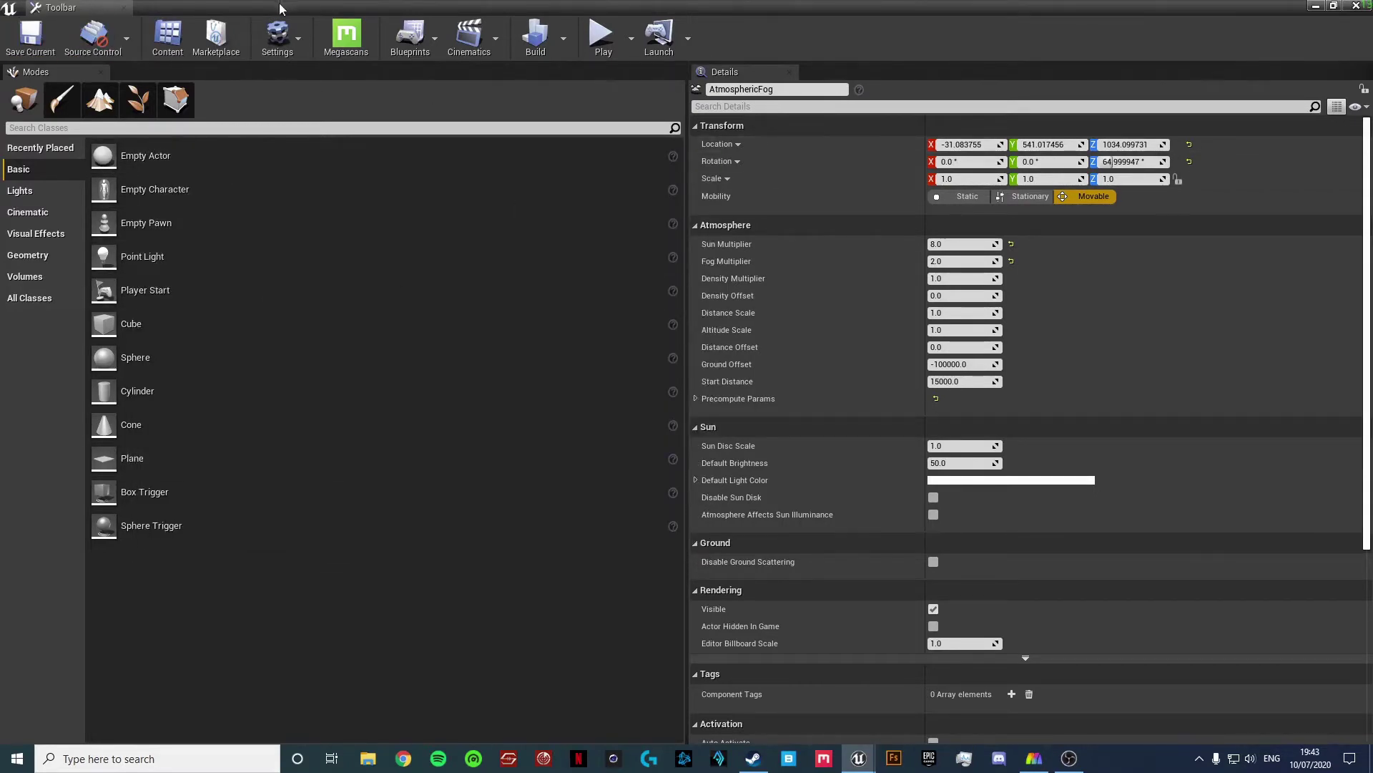
{"action": "left_click_drag", "start_coordinate": [280, 5], "coordinate": [0, 118]}
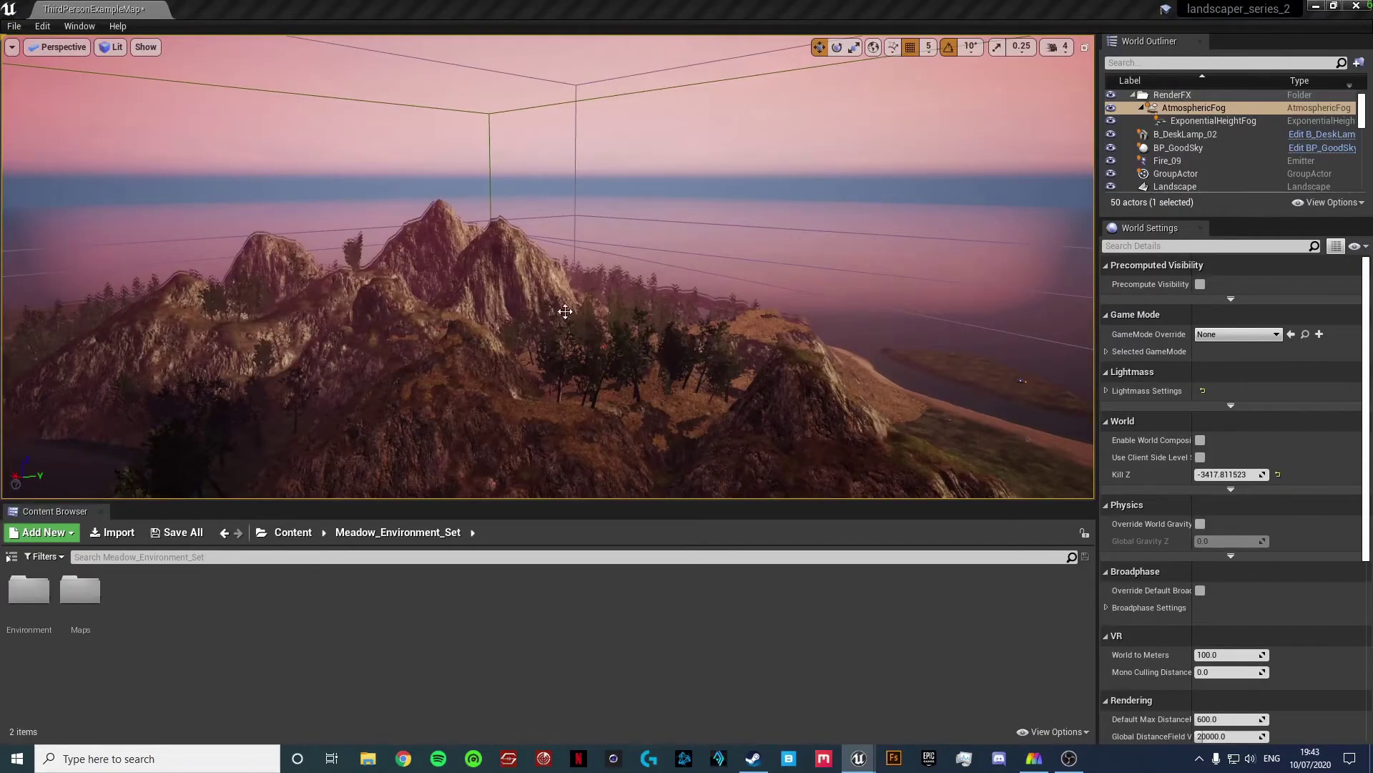
{"action": "right_click_drag", "start_coordinate": [543, 309], "coordinate": [390, 346]}
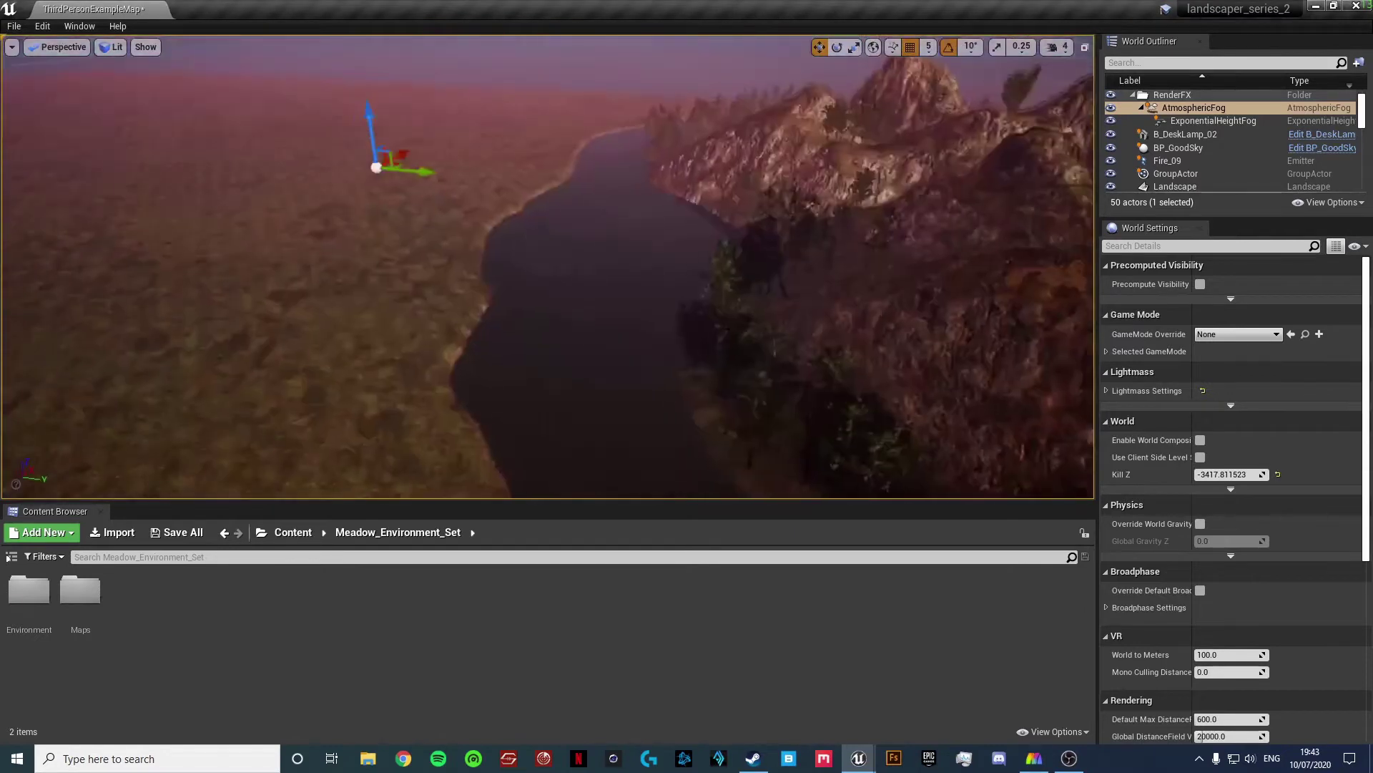
{"action": "right_click_drag", "start_coordinate": [500, 422], "coordinate": [723, 379]}
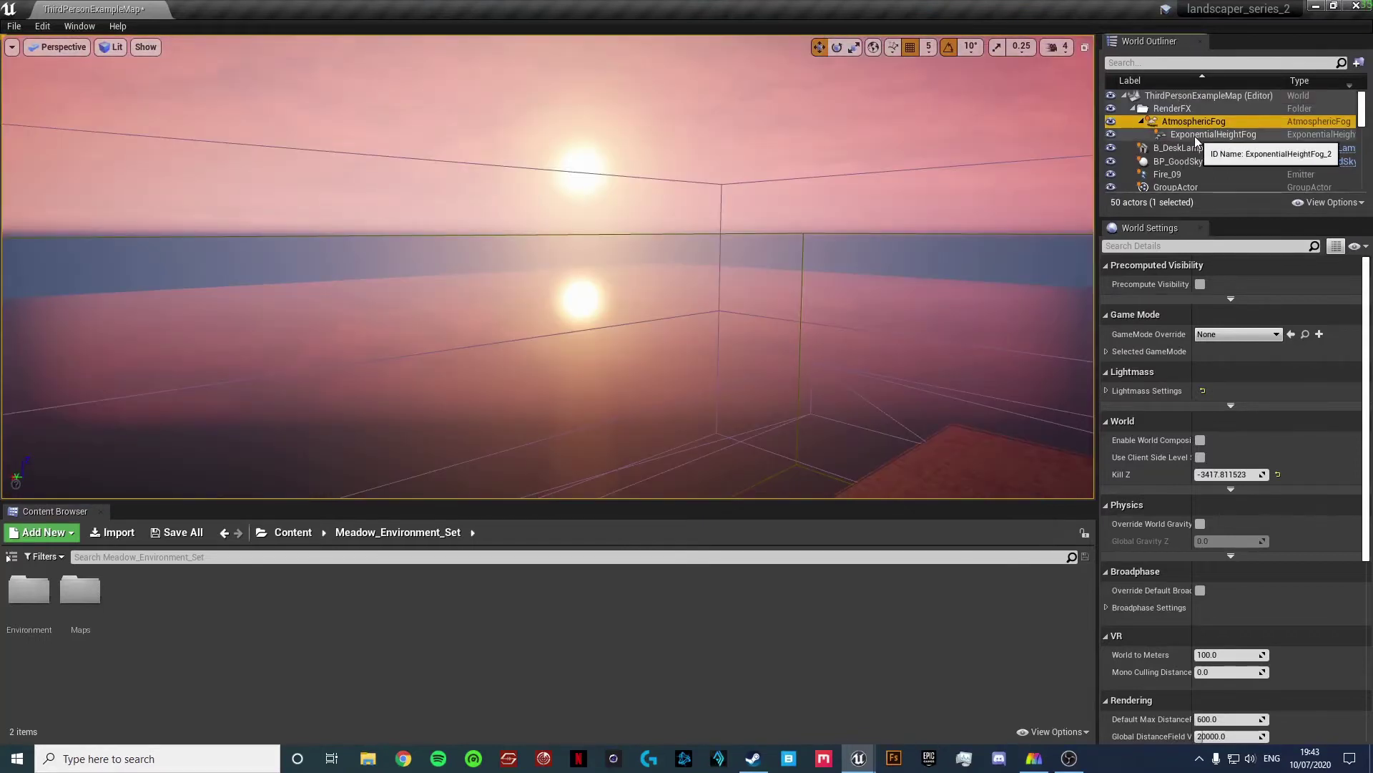
- Select ExponentialHeightFog and show its details beneath the viewport, with the sun and horizon in view
{"action": "left_click", "coordinate": [1116, 135]}
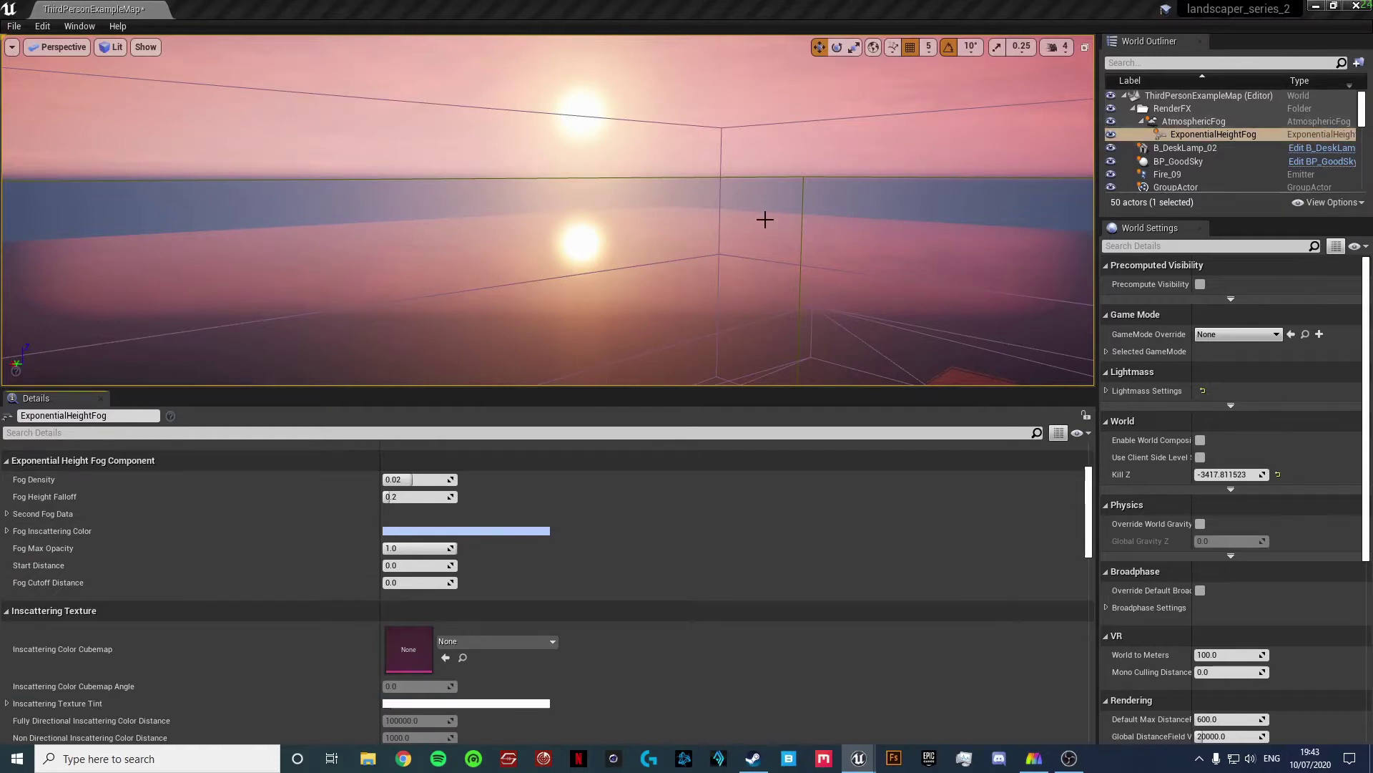
{"action": "right_click_drag", "start_coordinate": [763, 218], "coordinate": [740, 198]}
{"action": "key", "text": "s"}
{"action": "key", "text": "w"}
{"action": "key", "text": "q"}
- Try ExponentialHeightFog's Fog Density at about 0.015, about 0.03 and 0.0, resetting it to its default
{"action": "mouse_move", "coordinate": [413, 480]}
{"action": "left_mouse_down"}
{"action": "mouse_move", "coordinate": [459, 480]}
{"action": "mouse_move", "coordinate": [383, 480]}
{"action": "mouse_move", "coordinate": [431, 480]}
{"action": "mouse_move", "coordinate": [405, 480]}
{"action": "left_mouse_up"}
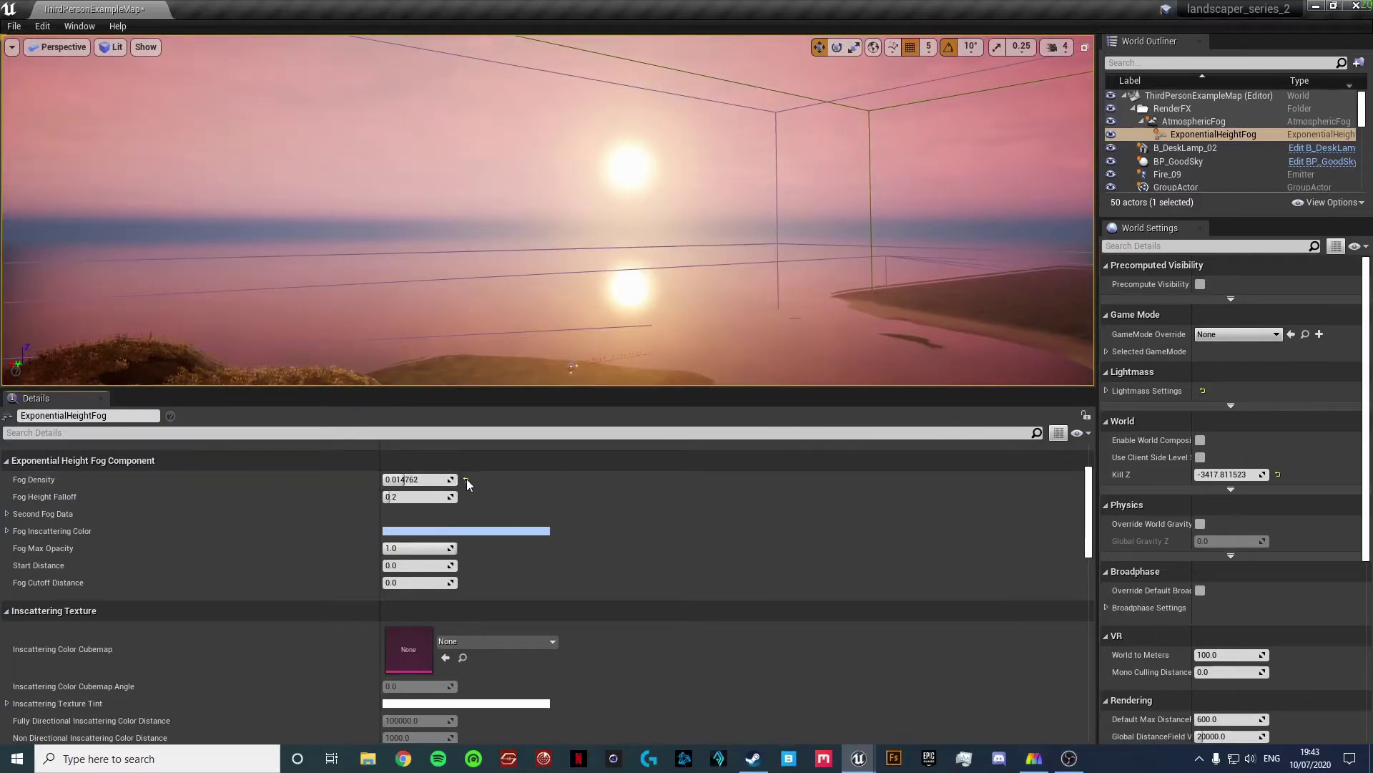
{"action": "left_click", "coordinate": [467, 479]}
{"action": "right_click_drag", "start_coordinate": [705, 337], "coordinate": [658, 333]}
{"action": "left_click", "coordinate": [475, 479]}
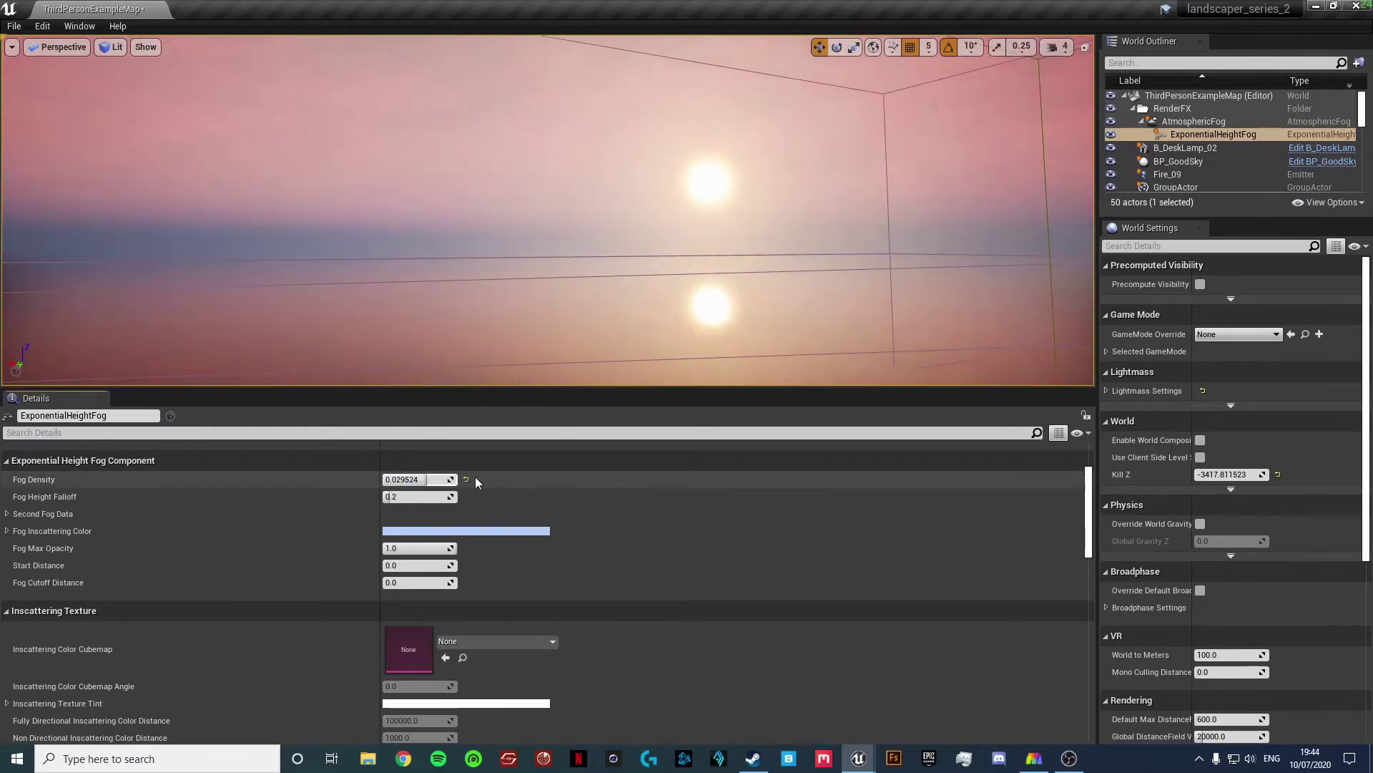
{"action": "mouse_move", "coordinate": [421, 479]}
{"action": "left_mouse_down"}
{"action": "mouse_move", "coordinate": [457, 479]}
{"action": "mouse_move", "coordinate": [402, 479]}
{"action": "left_mouse_up"}
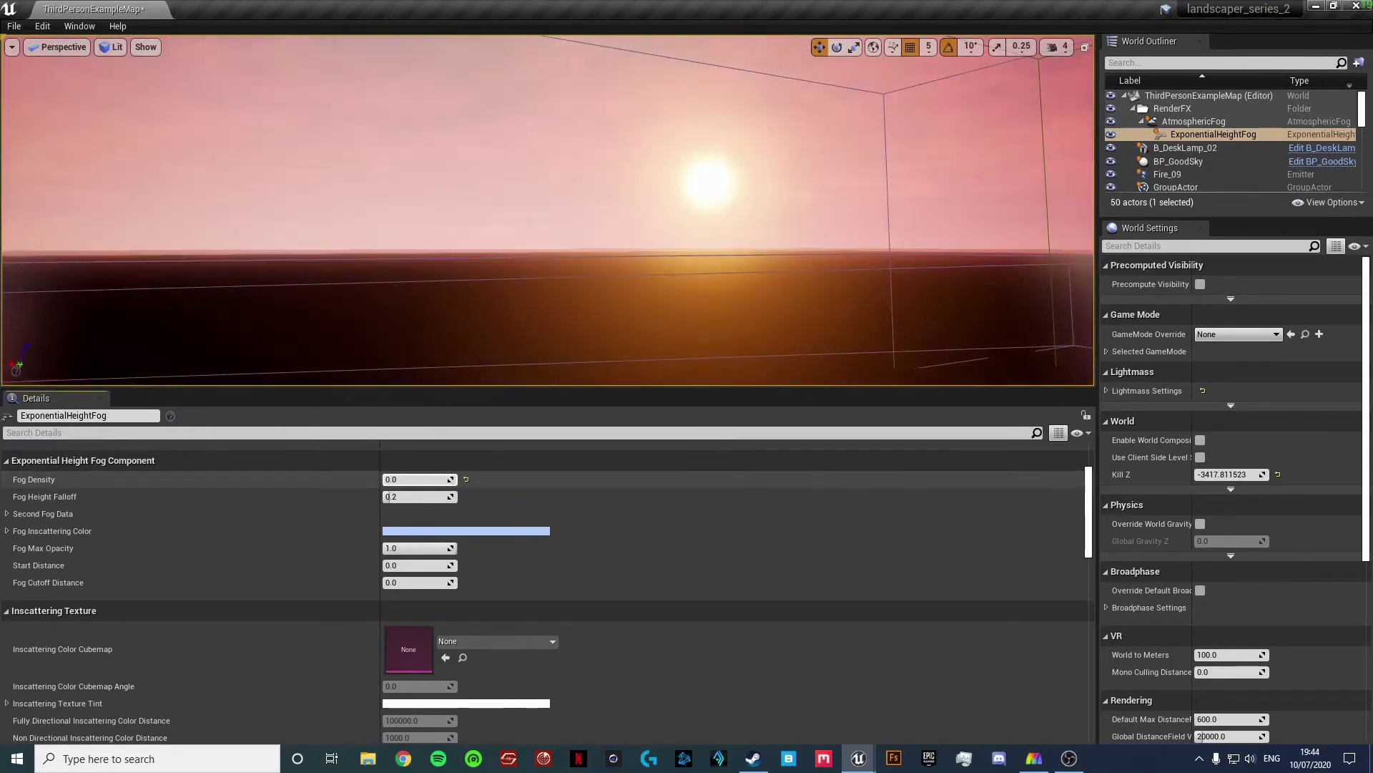
{"action": "left_click", "coordinate": [466, 479]}
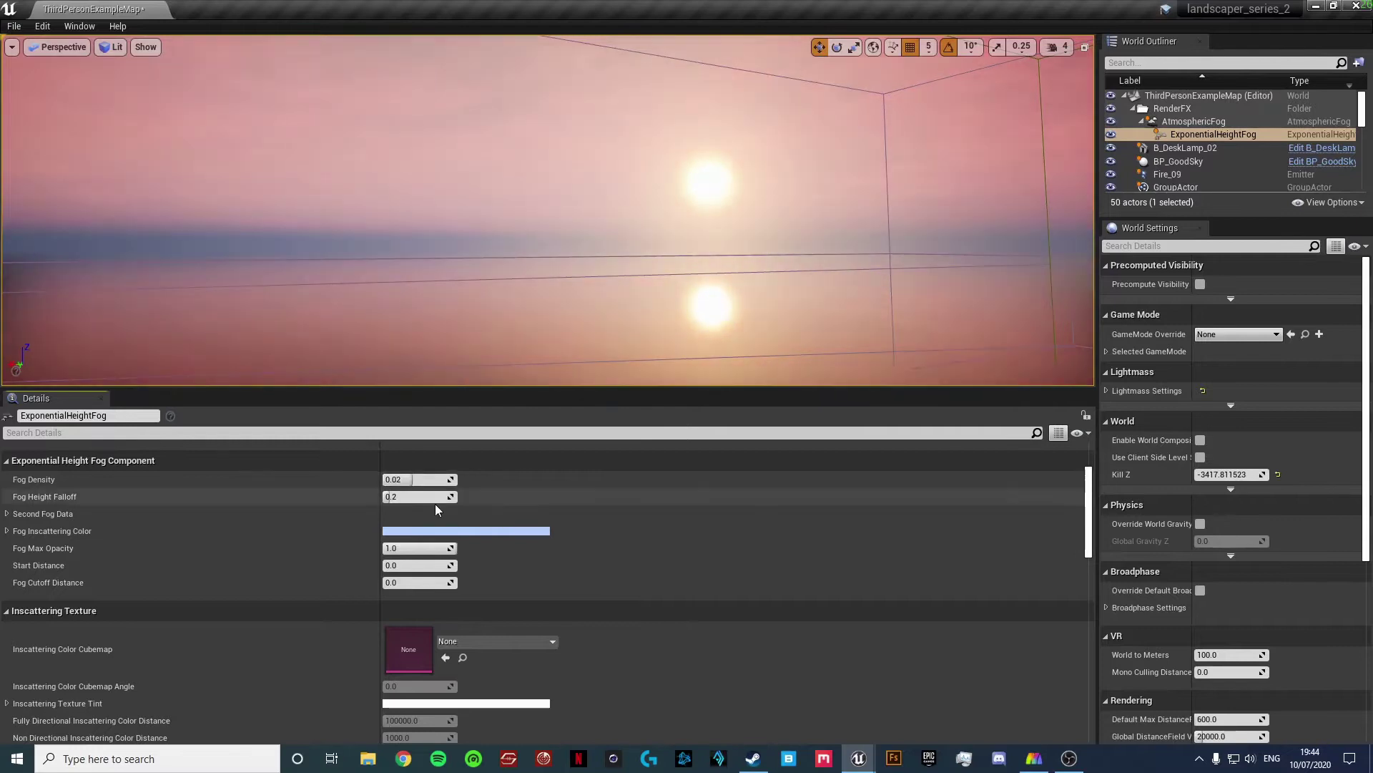
- Set ExponentialHeightFog's Fog Density to 0.05 and check the fog around the sun and the island
{"action": "left_click_drag", "start_coordinate": [422, 480], "coordinate": [465, 480]}
{"action": "right_click_drag", "start_coordinate": [726, 315], "coordinate": [658, 294]}
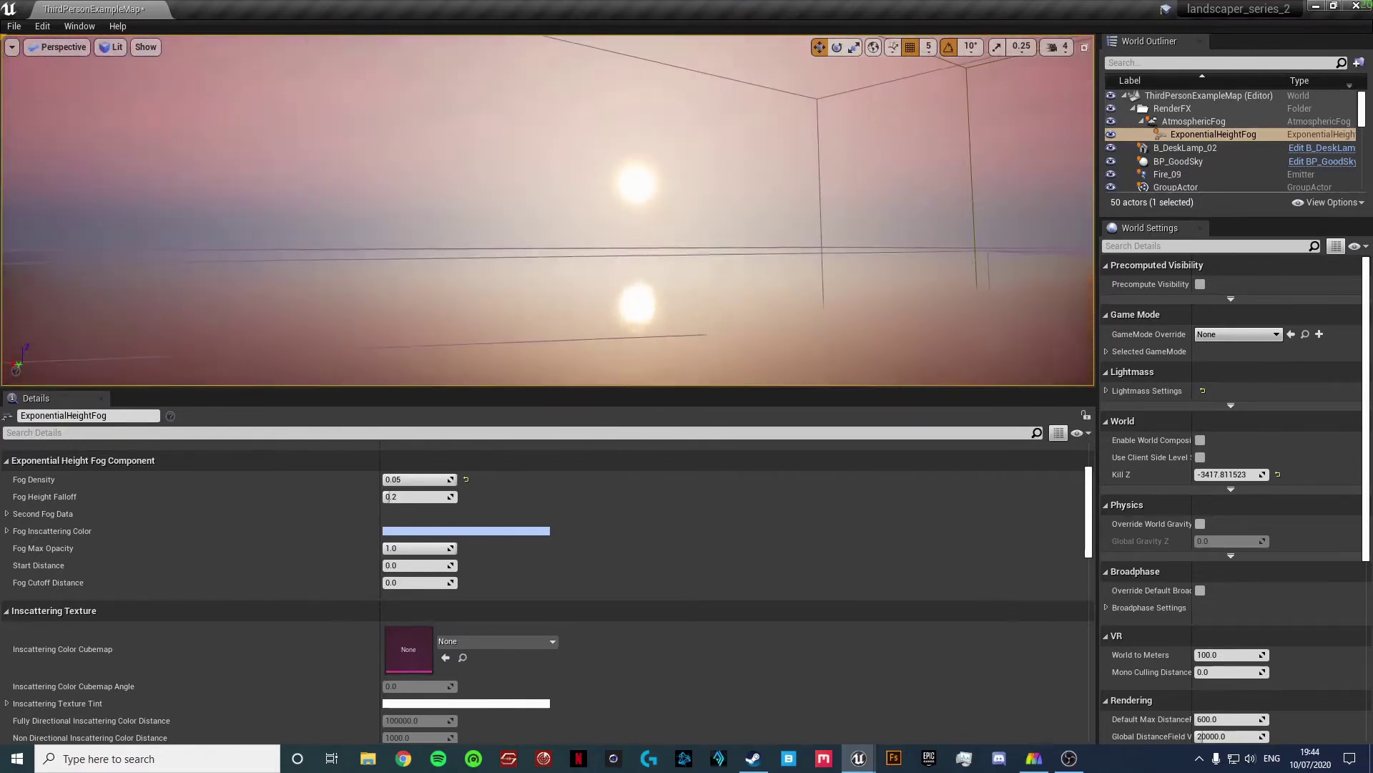
{"action": "right_click_drag", "start_coordinate": [592, 378], "coordinate": [215, 362]}
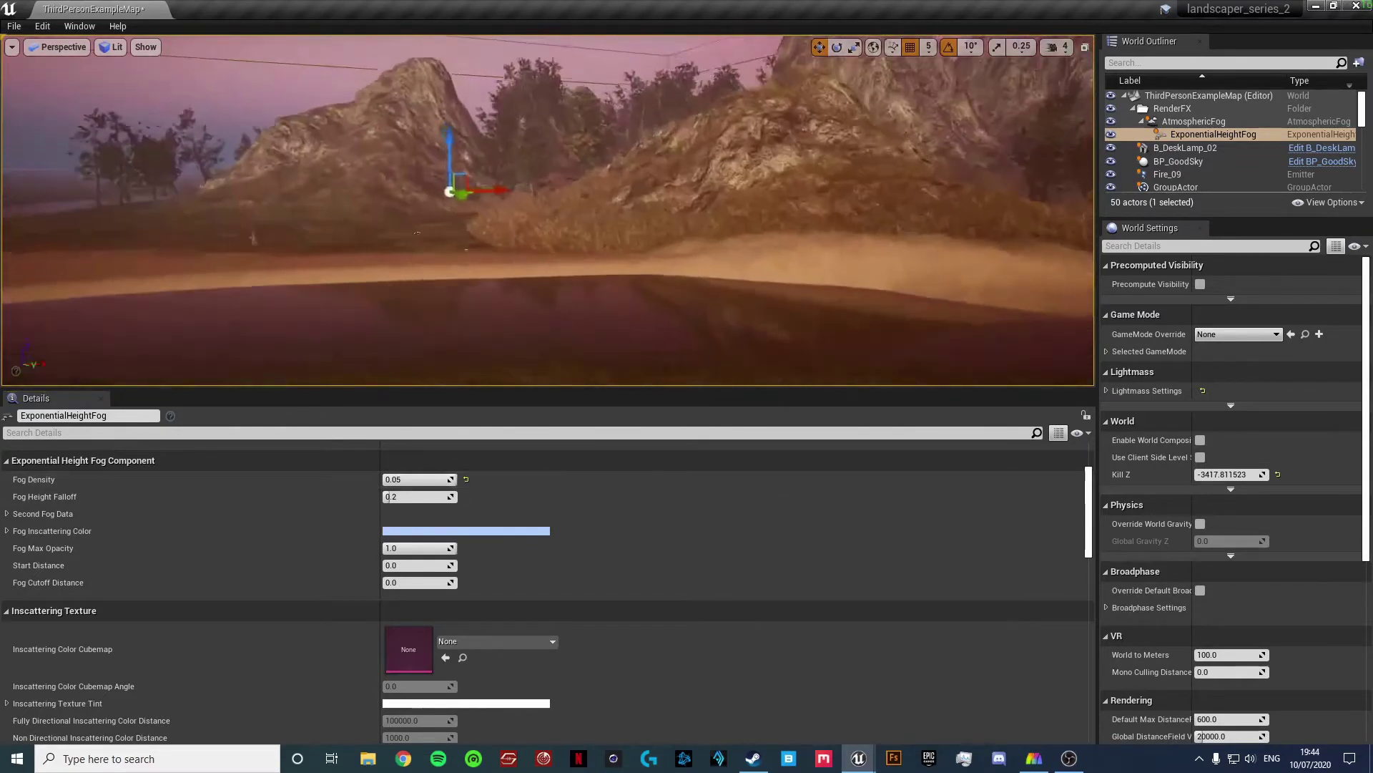
{"action": "mouse_move", "coordinate": [458, 336]}
{"action": "right_mouse_down"}
{"action": "mouse_move", "coordinate": [425, 345]}
{"action": "mouse_move", "coordinate": [465, 352]}
{"action": "right_mouse_up"}
{"action": "key", "text": "s"}
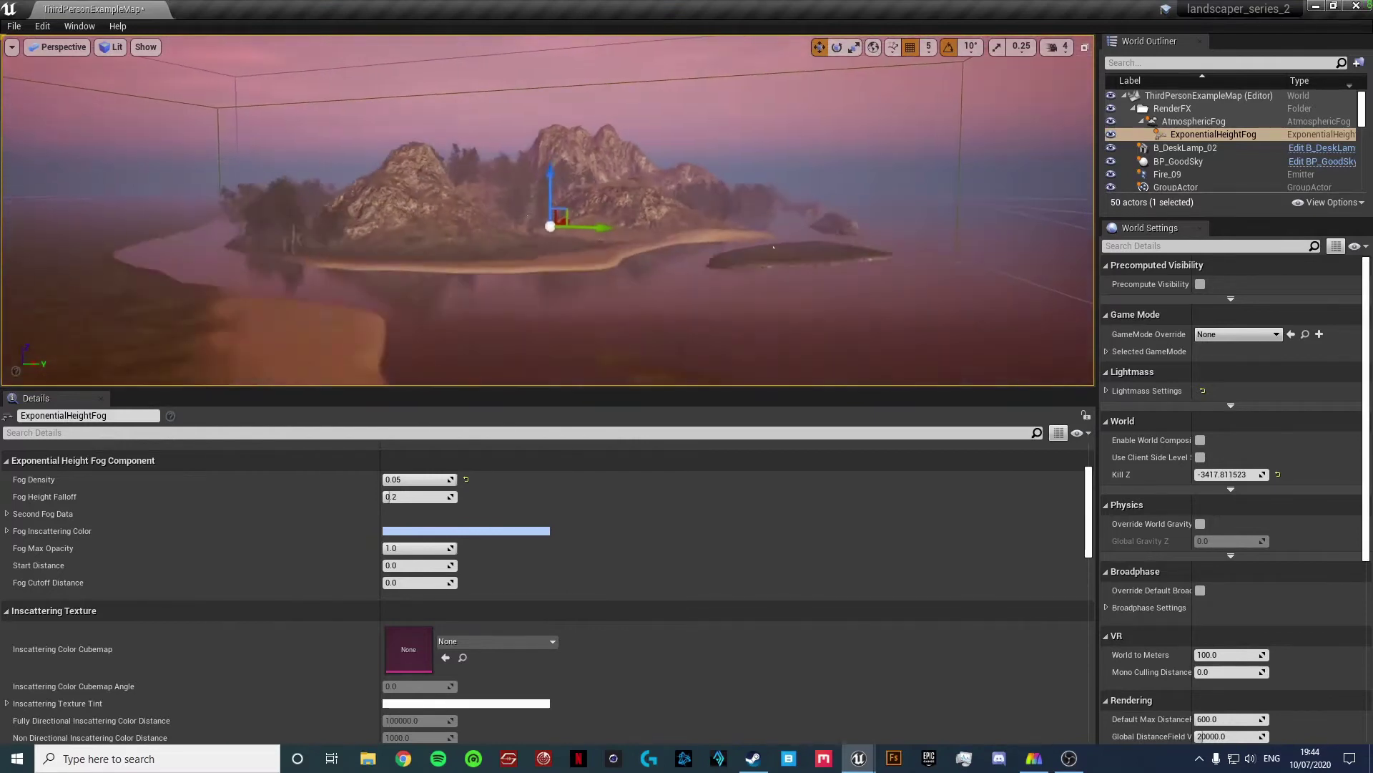
- Lower the Fog Density to about 0.021, and try a value of 0.35
{"action": "left_click_drag", "start_coordinate": [456, 478], "coordinate": [415, 480]}
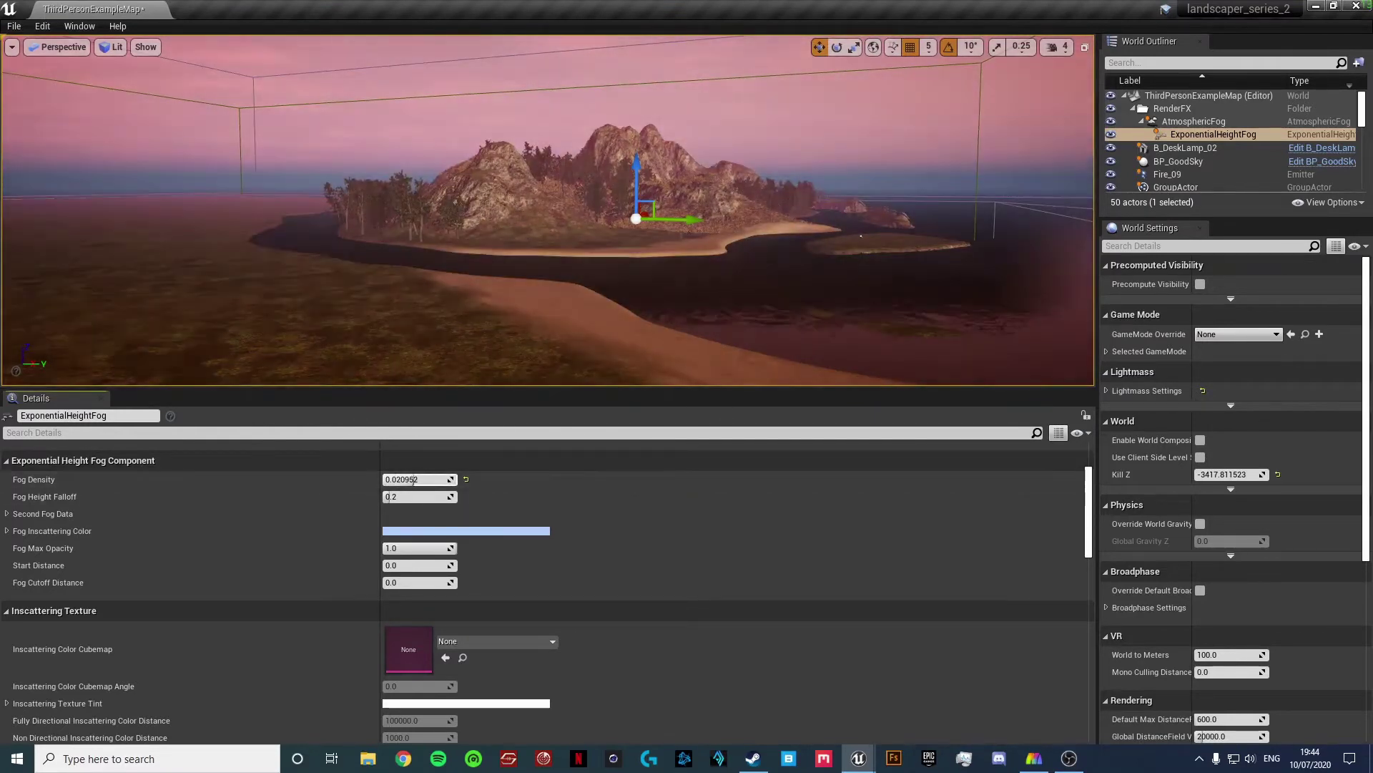
{"action": "left_click", "coordinate": [457, 480]}
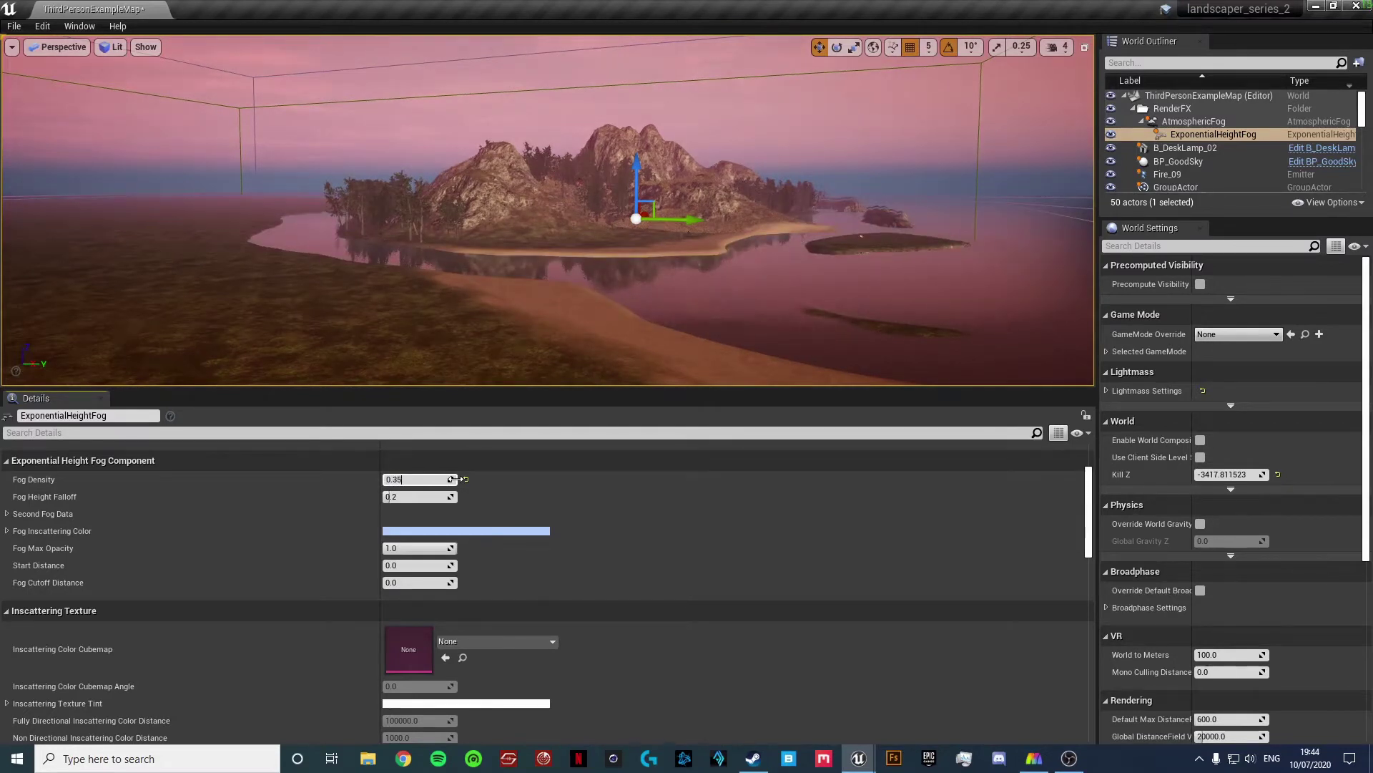
{"action": "type", "text": "0.35"}
{"action": "key", "text": "Return"}
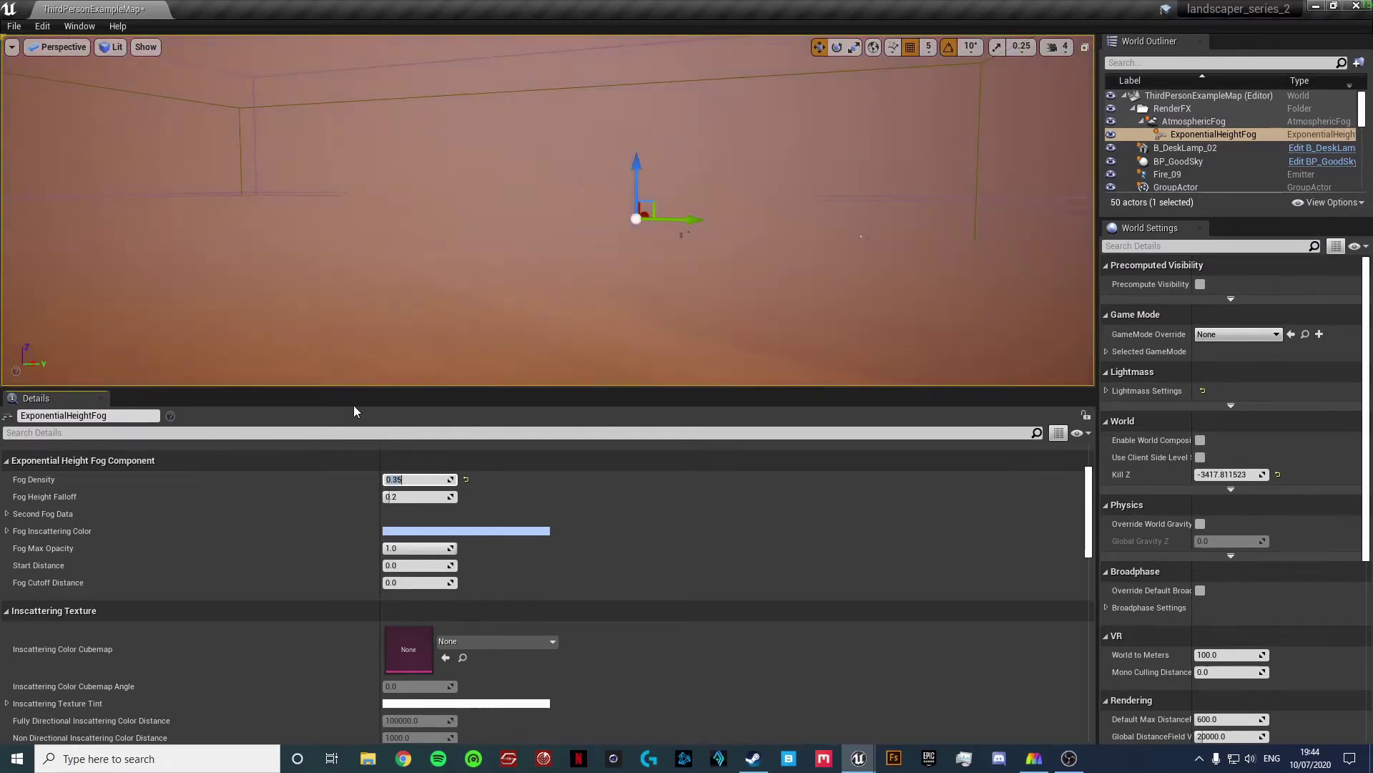
- Set the Fog Density to 0.035 and inspect the fog close to the island's hills and trees
{"action": "left_click", "coordinate": [394, 479]}
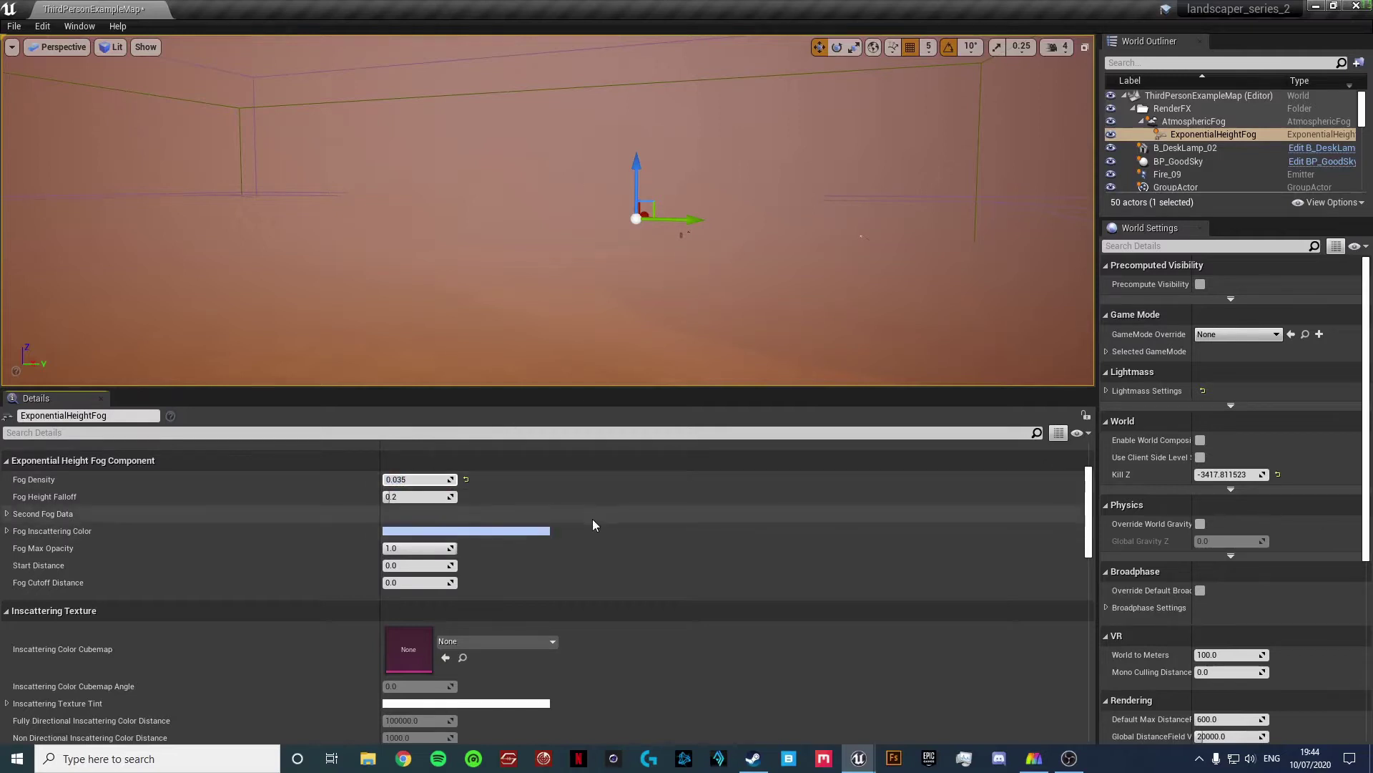
{"action": "right_click_drag", "start_coordinate": [644, 308], "coordinate": [684, 293]}
{"action": "key", "text": "w"}
{"action": "key", "text": "w"}
{"action": "mouse_move", "coordinate": [594, 275]}
{"action": "right_mouse_down"}
{"action": "mouse_move", "coordinate": [594, 250]}
{"action": "mouse_move", "coordinate": [585, 263]}
{"action": "right_mouse_up"}
- Set the Fog Density to 0.3 and inspect the light shafts between the trees in the full-screen viewport
{"action": "left_click", "coordinate": [410, 477]}
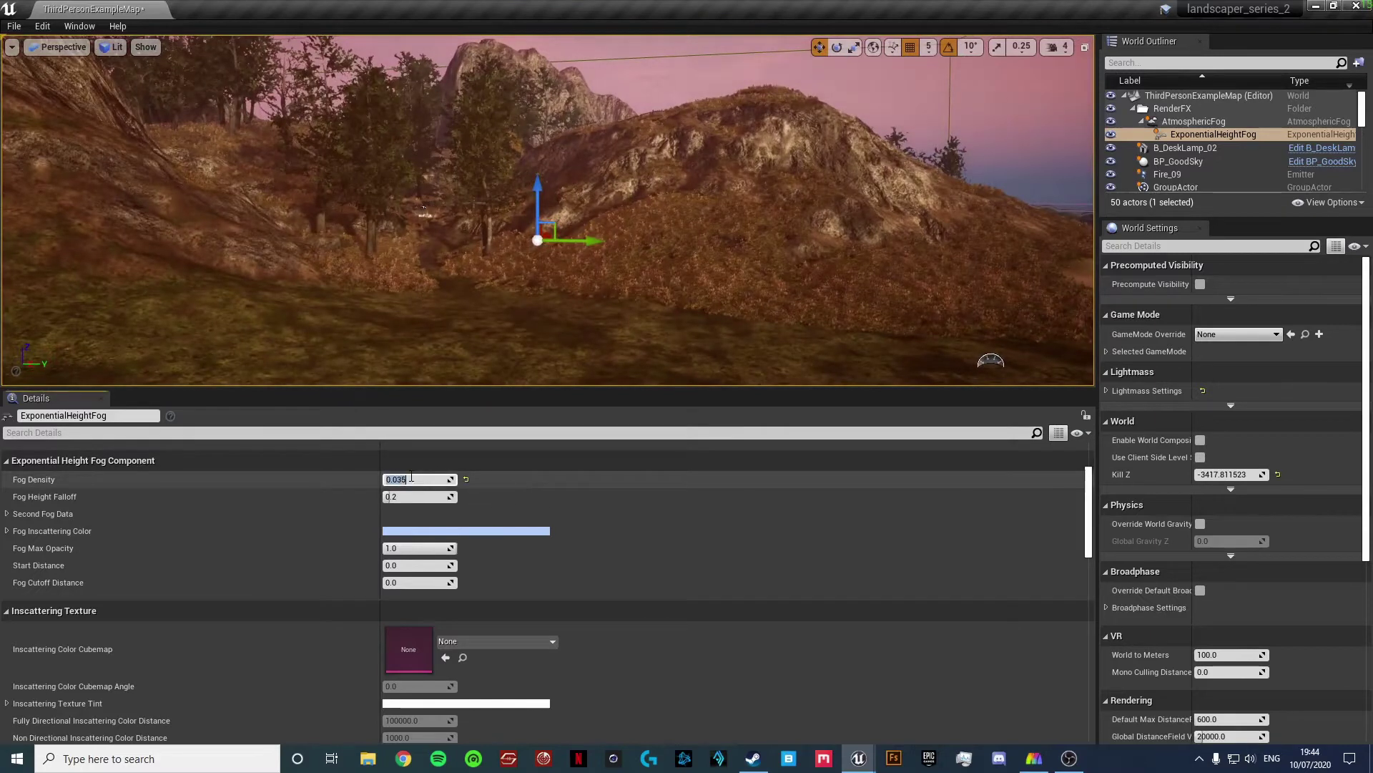
{"action": "type", "text": "0.4"}
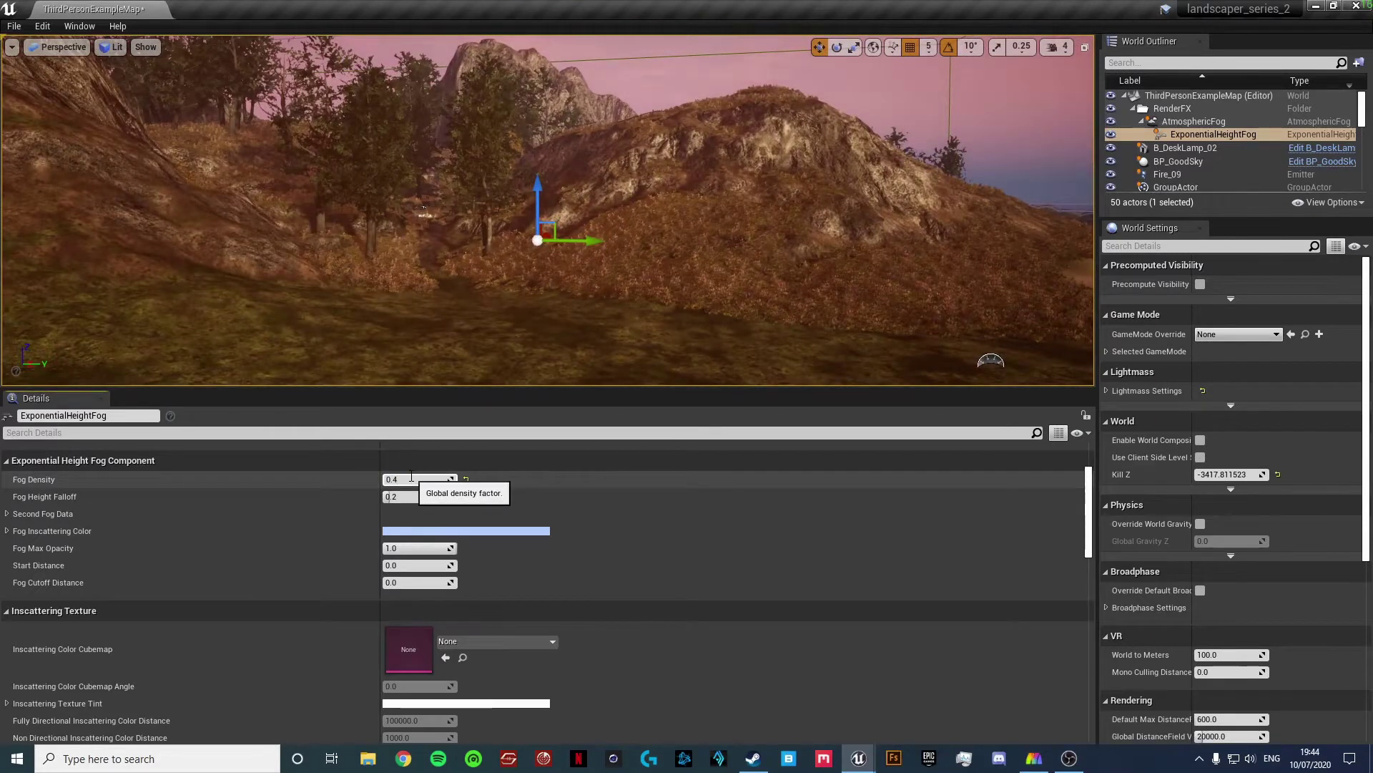
{"action": "key", "text": "BackSpace"}
{"action": "type", "text": "3"}
{"action": "key", "text": "Return"}
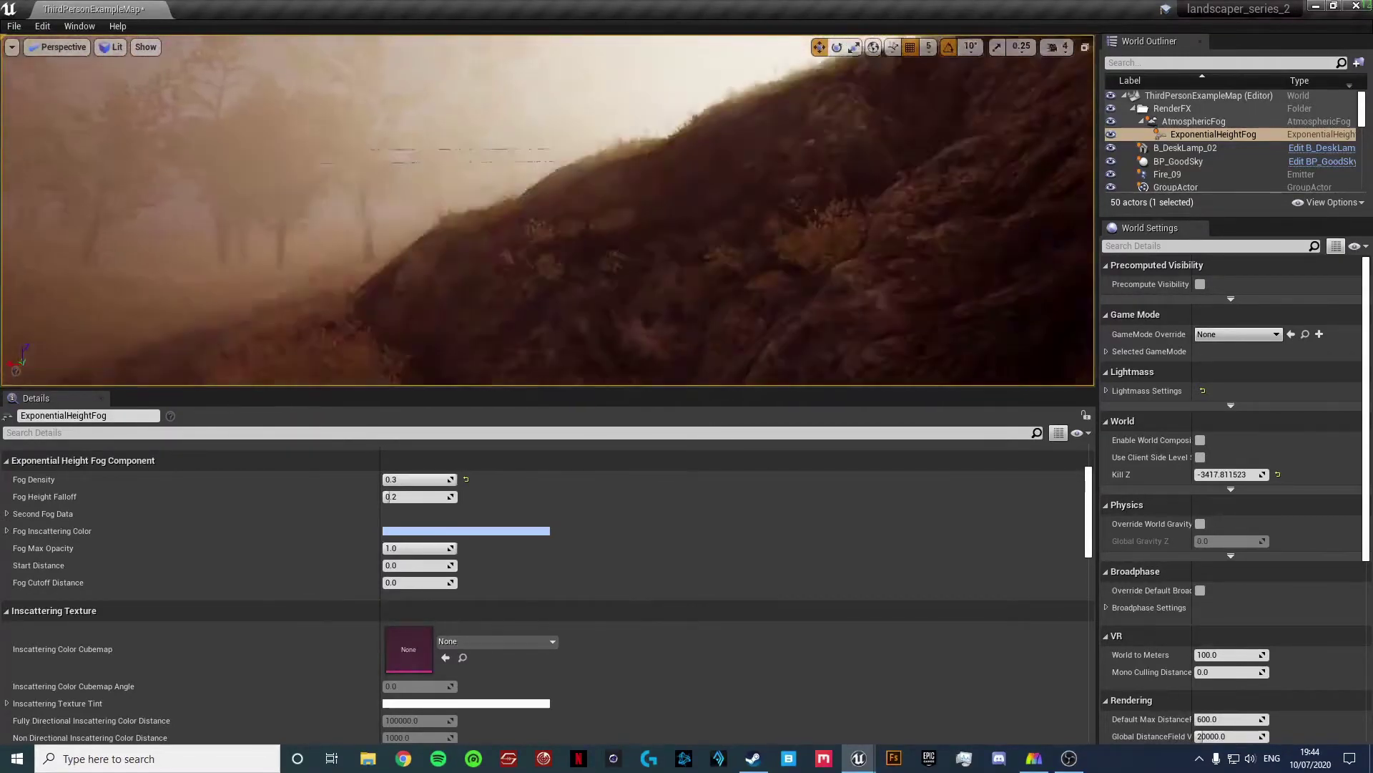
{"action": "right_click_drag", "start_coordinate": [548, 211], "coordinate": [357, 187]}
{"action": "key", "text": "F11"}
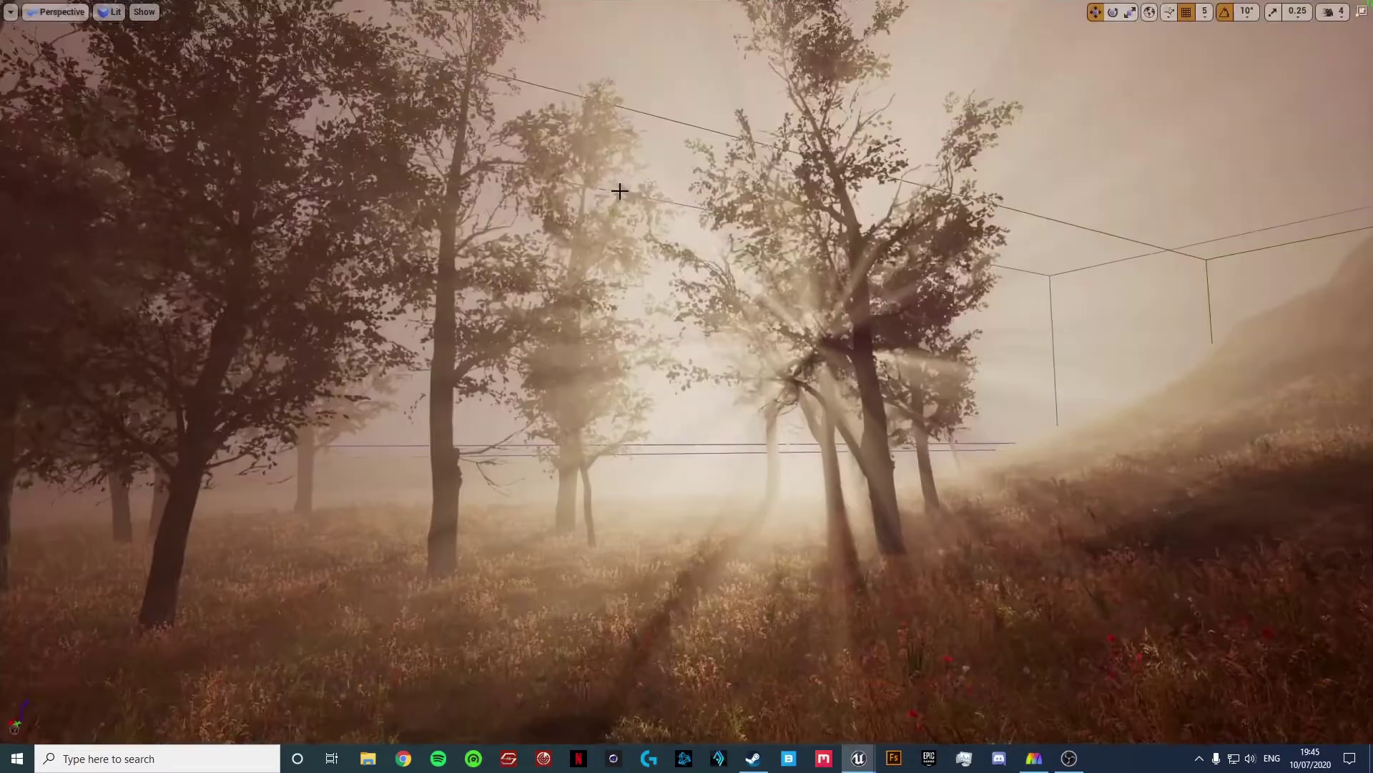
{"action": "mouse_move", "coordinate": [620, 190]}
{"action": "right_mouse_down"}
{"action": "mouse_move", "coordinate": [636, 212]}
{"action": "mouse_move", "coordinate": [612, 200]}
{"action": "right_mouse_up"}
{"action": "key", "text": "q"}
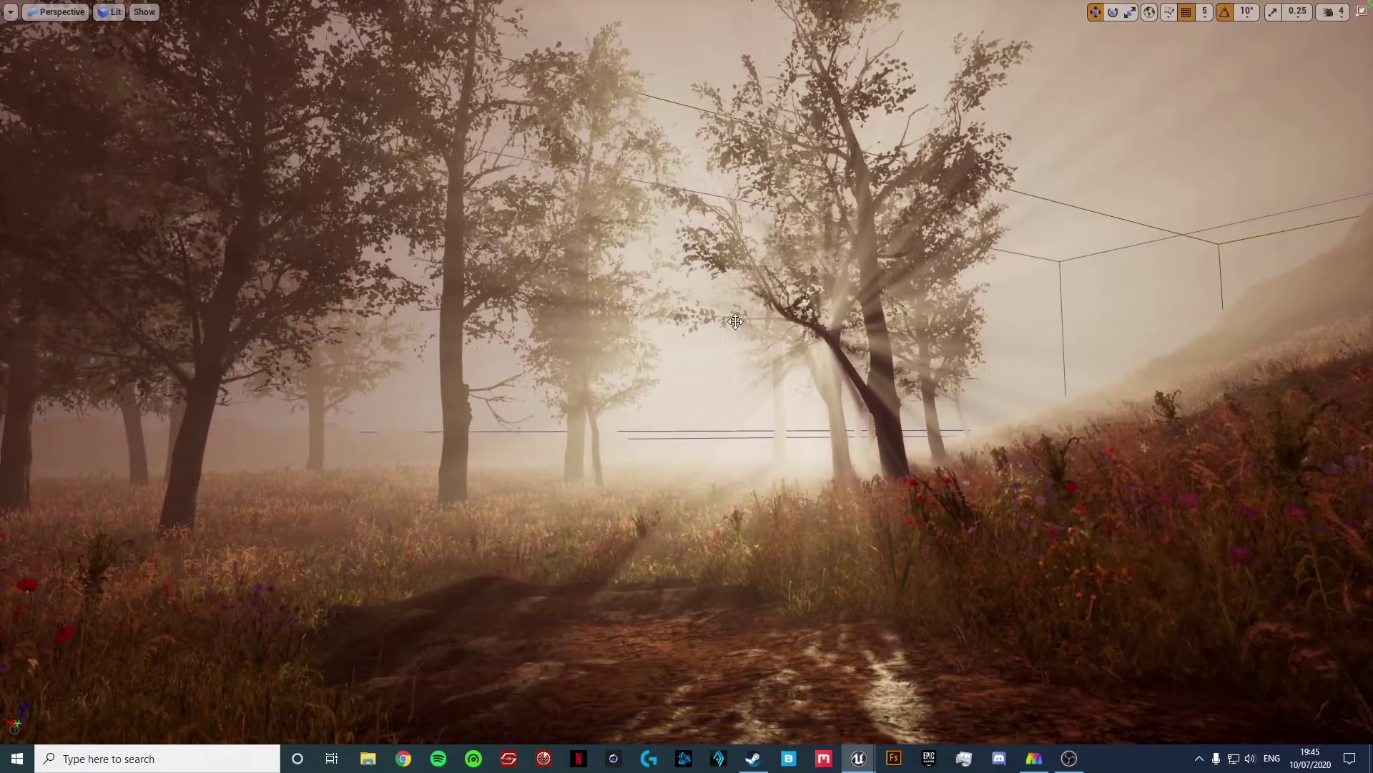
{"action": "key", "text": "F11"}
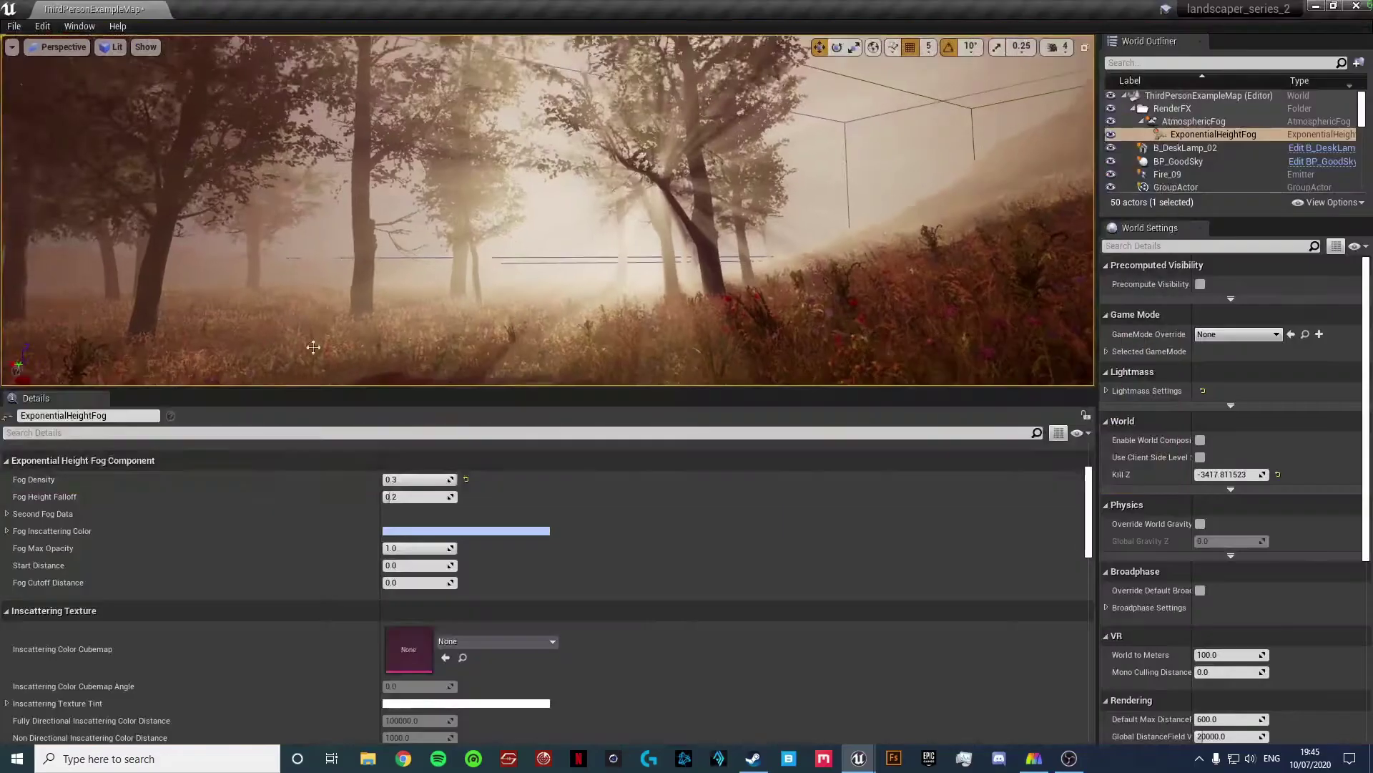
- Try a Fog Density of 0.23, then set it to 0.1 and inspect the fog around the trees
{"action": "left_click", "coordinate": [406, 480]}
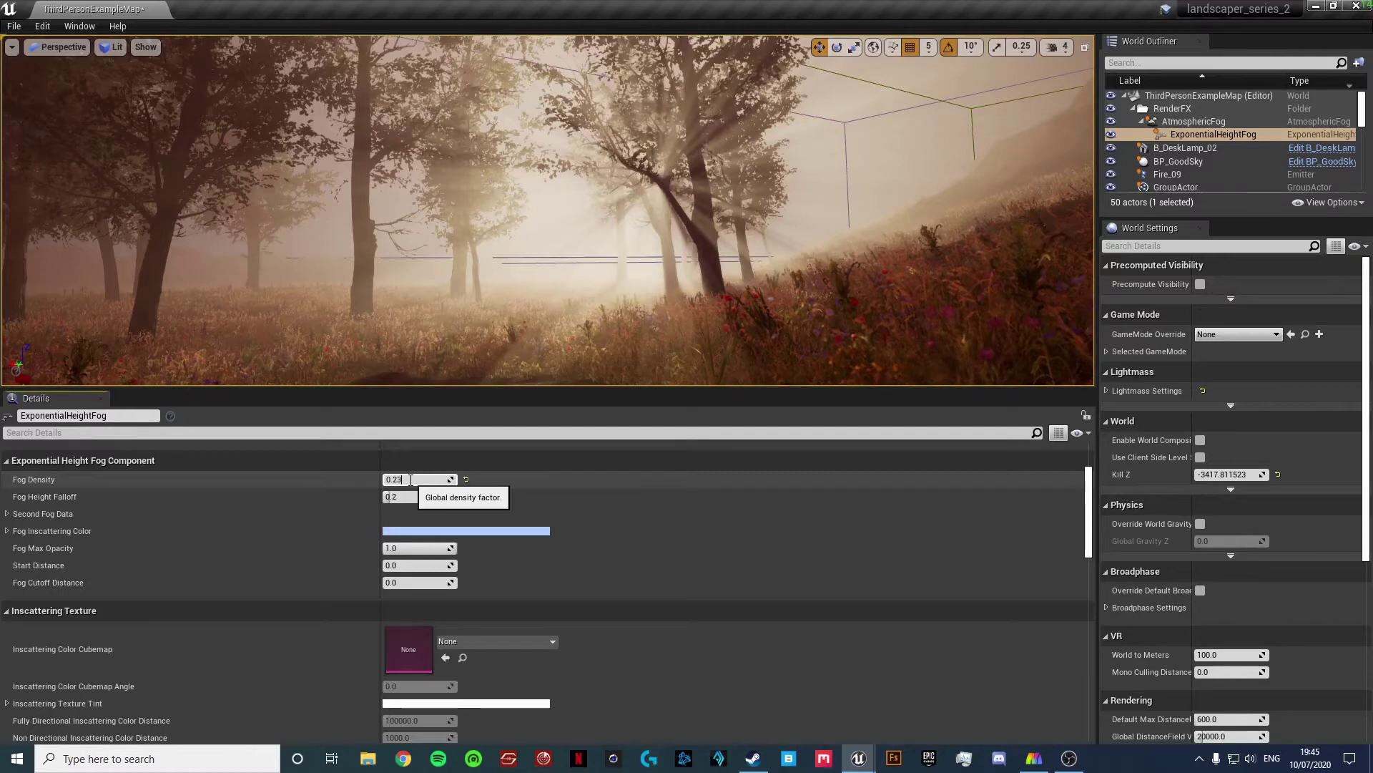
{"action": "left_click", "coordinate": [718, 565]}
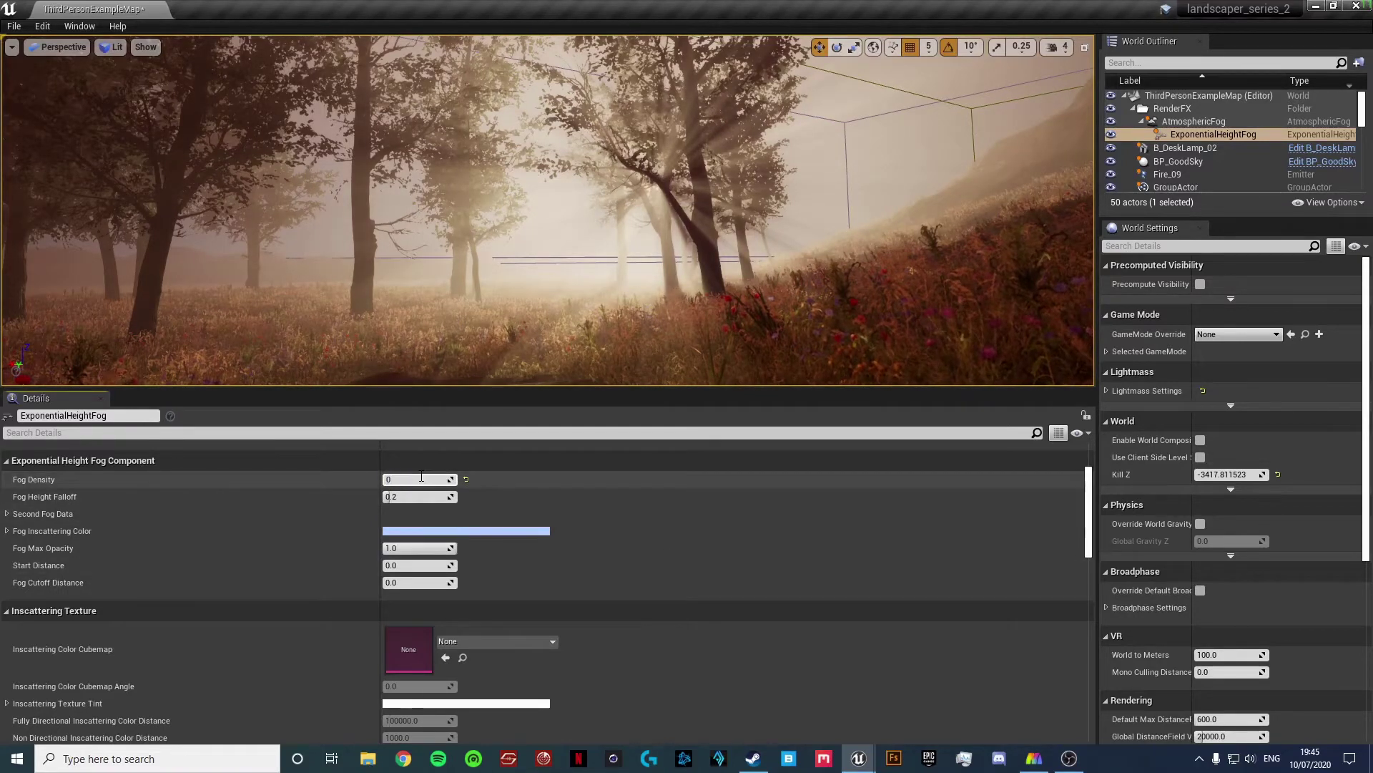
{"action": "key", "text": "Return"}
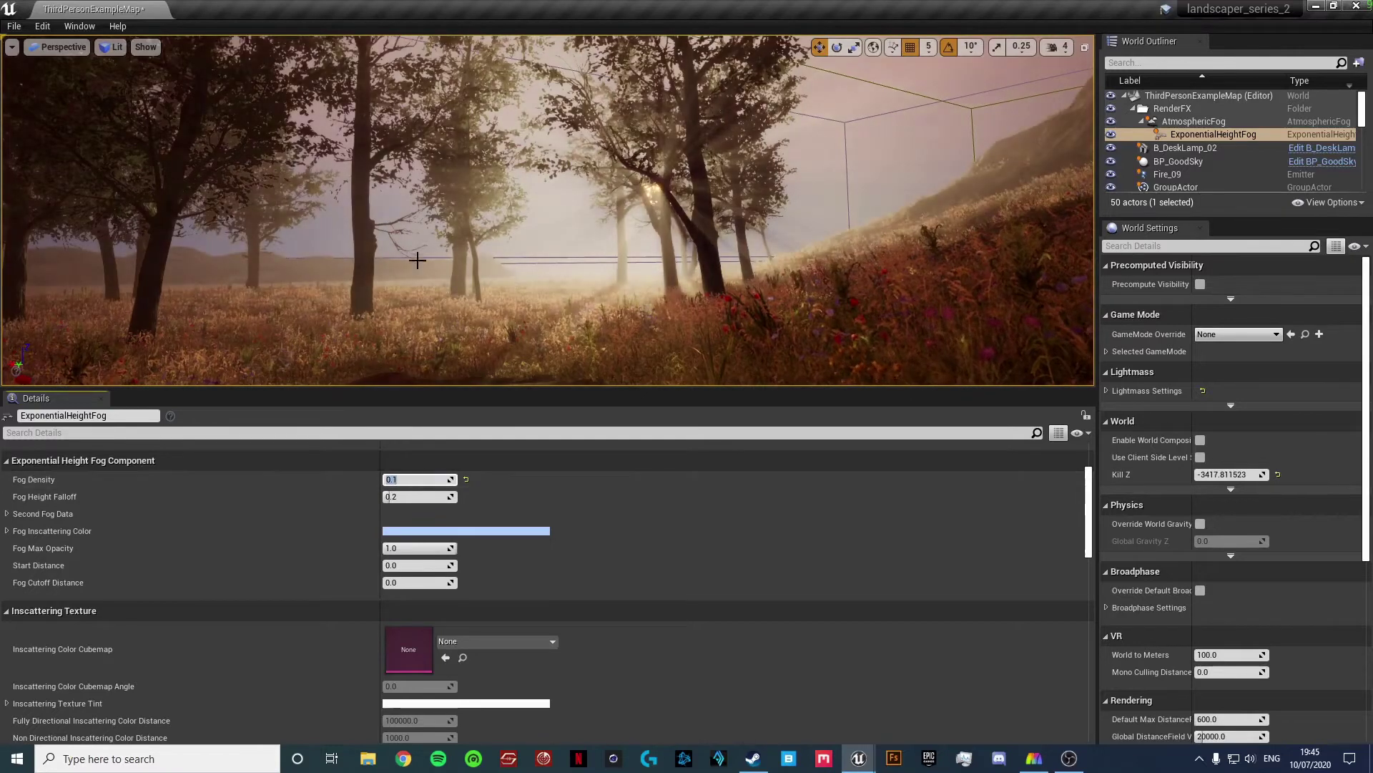
{"action": "right_click_drag", "start_coordinate": [417, 261], "coordinate": [286, 270]}
{"action": "key", "text": "w"}
{"action": "key", "text": "s"}
{"action": "key", "text": "w"}
{"action": "key", "text": "w"}
{"action": "right_click_drag", "start_coordinate": [475, 292], "coordinate": [472, 292]}
- Try Fog Height Falloff at 0.001 and 2.0, comparing the fog over the water and the distant hills
{"action": "left_click_drag", "start_coordinate": [405, 500], "coordinate": [444, 498]}
{"action": "right_click_drag", "start_coordinate": [553, 249], "coordinate": [630, 222]}
{"action": "left_click_drag", "start_coordinate": [432, 497], "coordinate": [379, 498]}
{"action": "right_click_drag", "start_coordinate": [551, 243], "coordinate": [729, 279]}
{"action": "right_click_drag", "start_coordinate": [580, 201], "coordinate": [322, 168]}
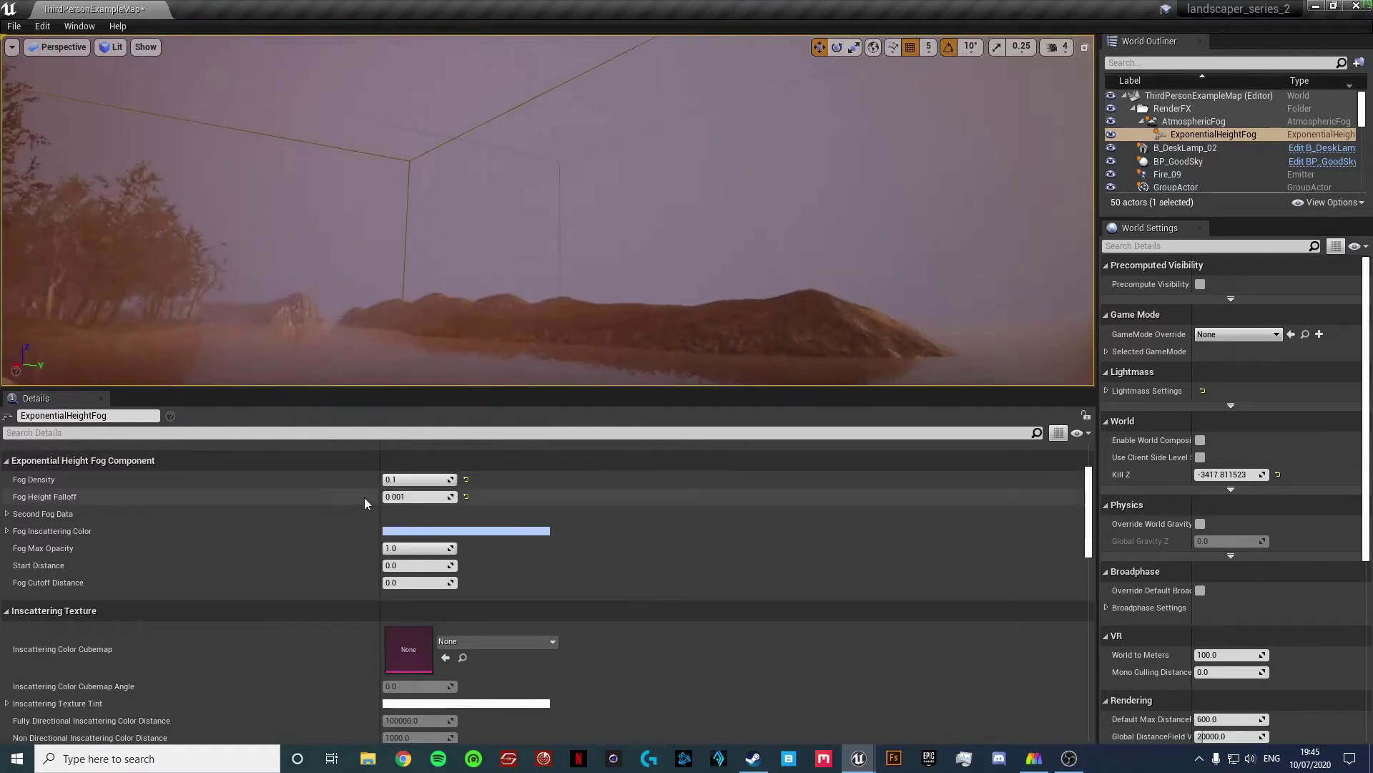
{"action": "left_click_drag", "start_coordinate": [407, 497], "coordinate": [456, 496]}
{"action": "right_click_drag", "start_coordinate": [451, 308], "coordinate": [586, 322]}
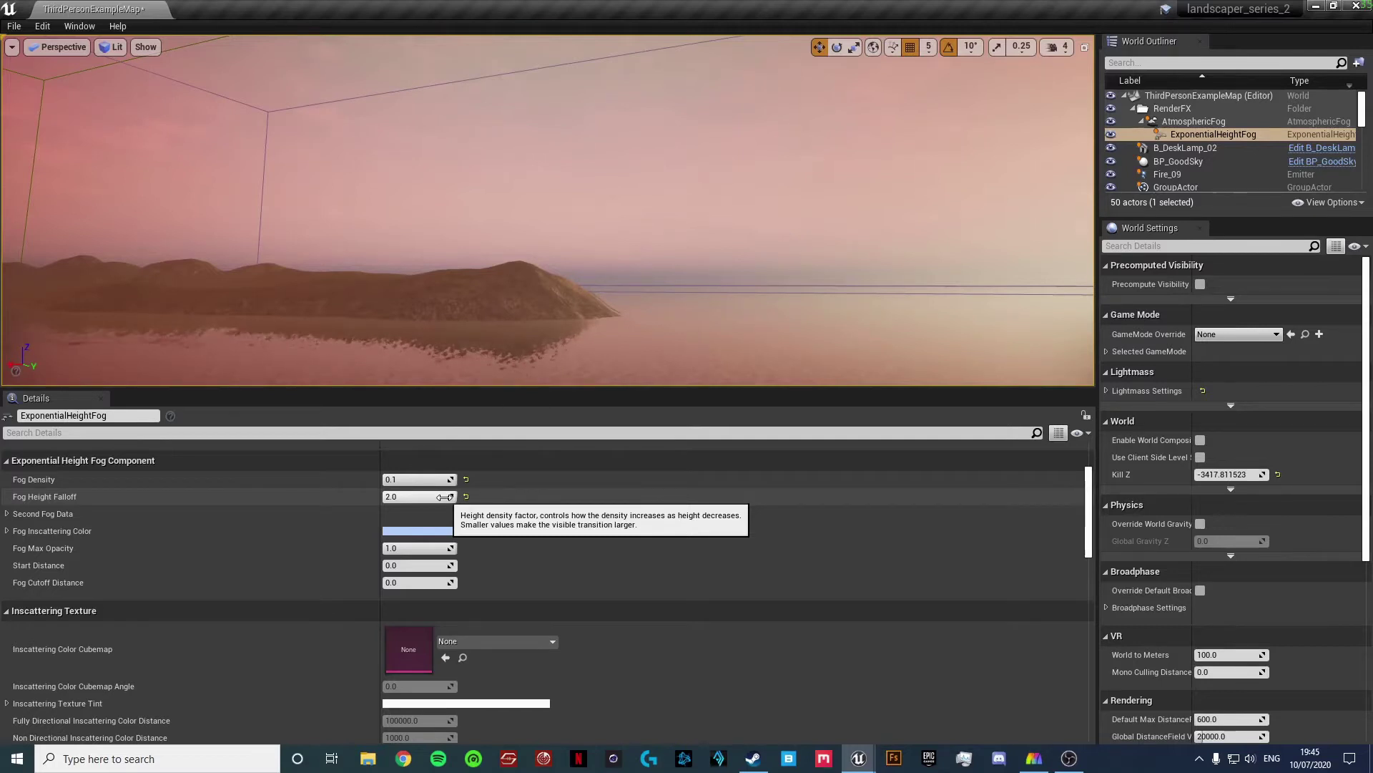
- Try Fog Height Falloff values of 5 and about 1.73, and set it to 1.6
{"action": "left_click_drag", "start_coordinate": [445, 497], "coordinate": [425, 497]}
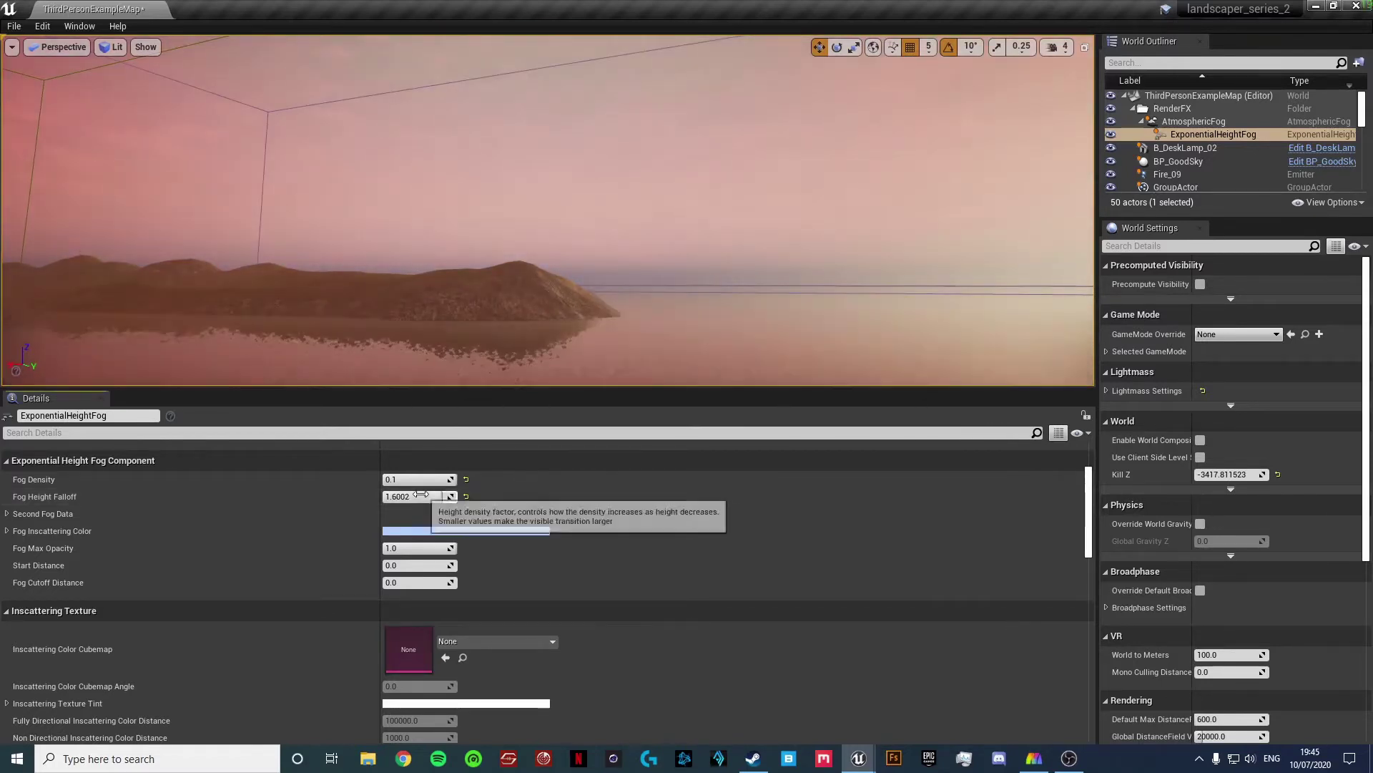
{"action": "left_click", "coordinate": [422, 496]}
{"action": "type", "text": "5"}
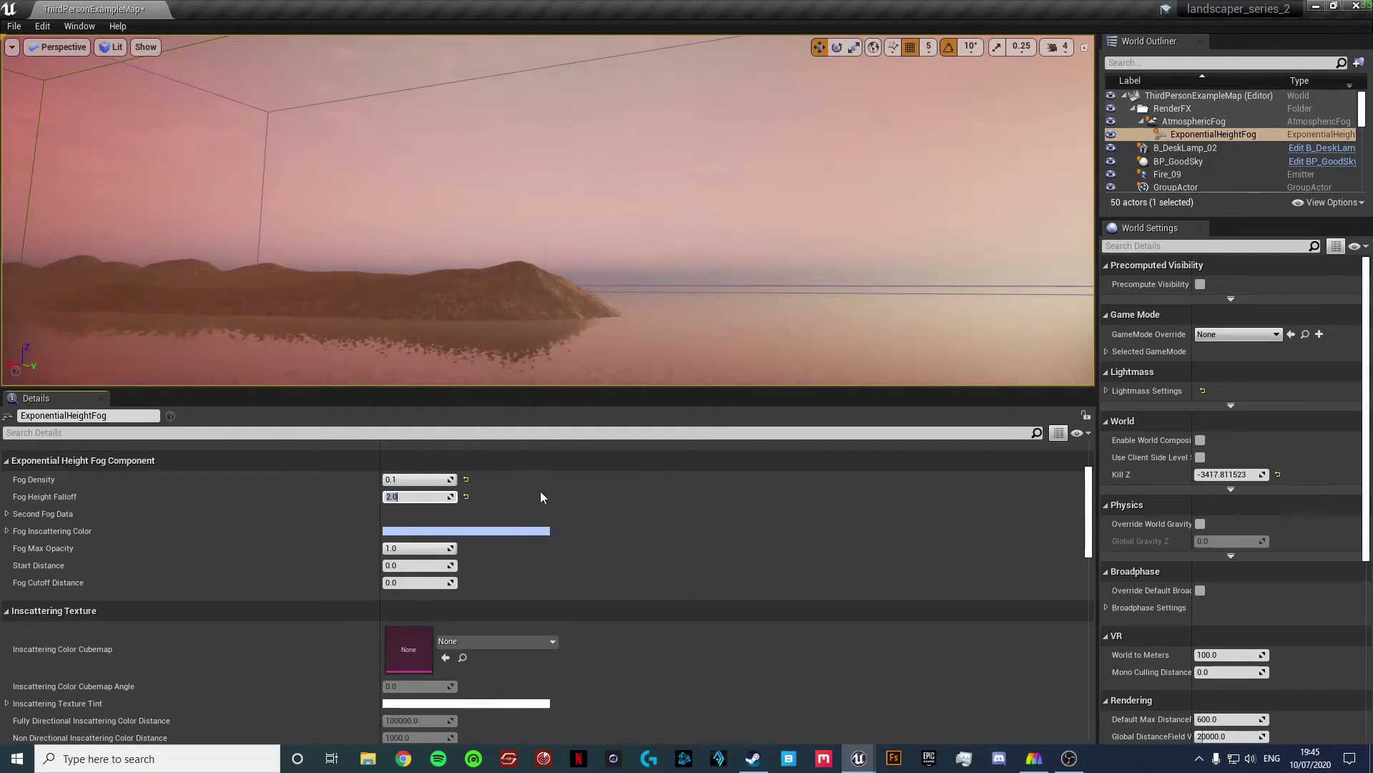
{"action": "left_click", "coordinate": [539, 490]}
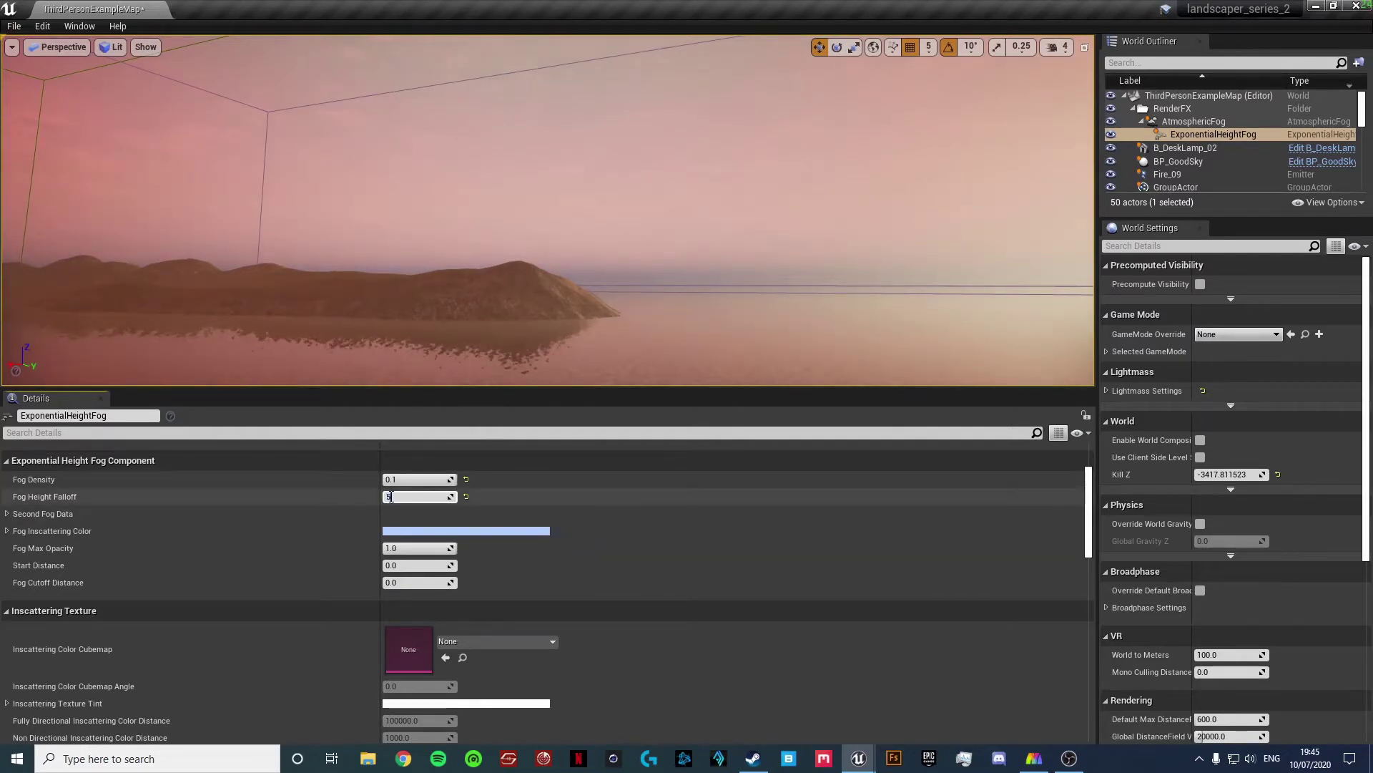
{"action": "left_click_drag", "start_coordinate": [451, 499], "coordinate": [443, 499]}
{"action": "left_click", "coordinate": [442, 500]}
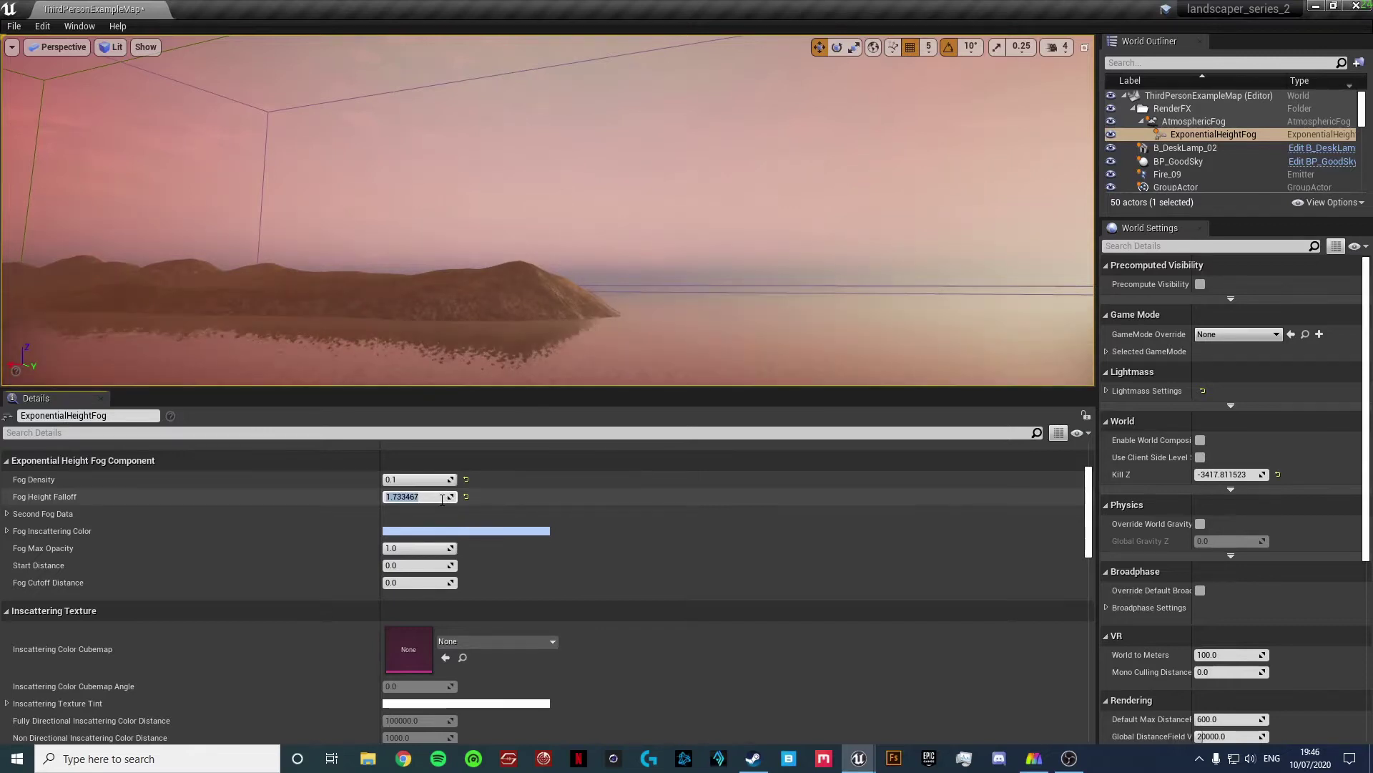
{"action": "key", "text": "Return"}
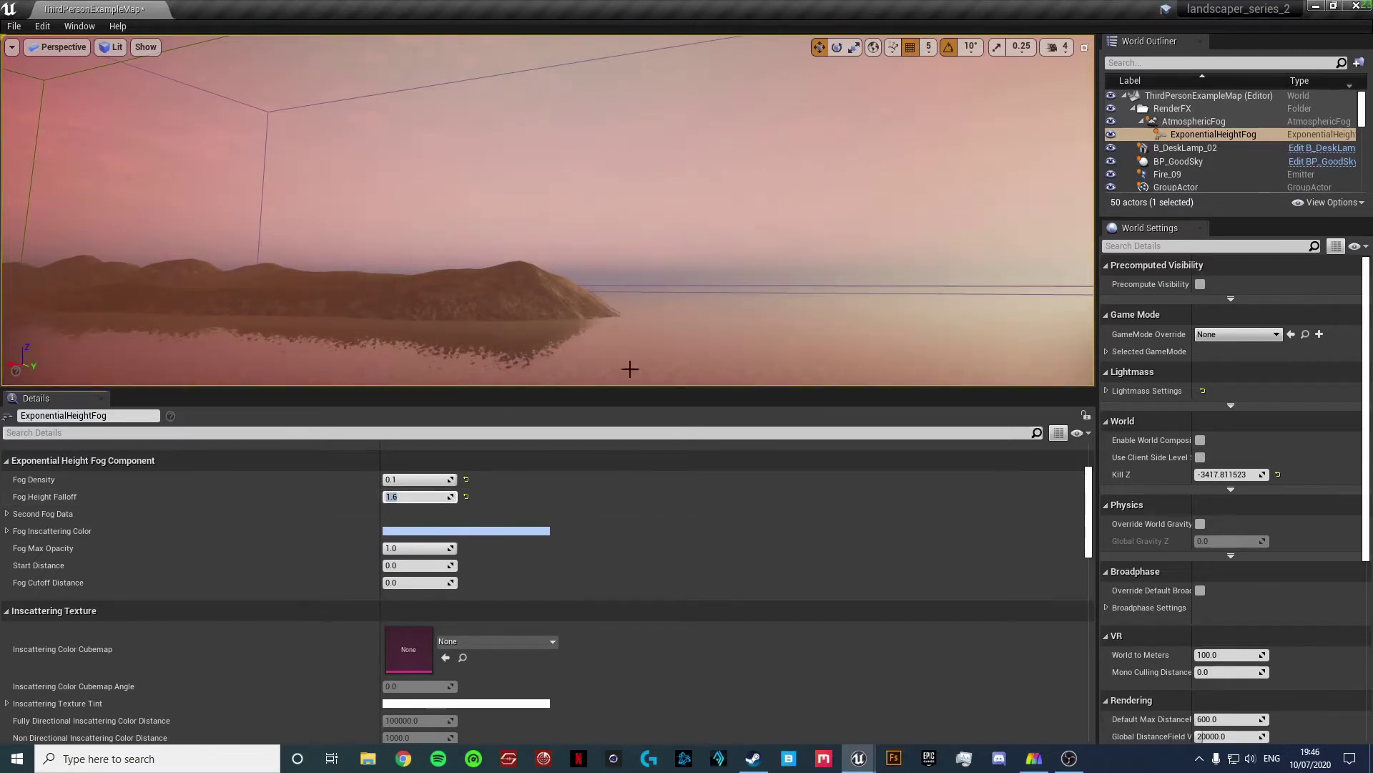
- Reselect the ExponentialHeightFog actor and check the fog along the wooded shoreline
{"action": "left_click", "coordinate": [658, 199]}
{"action": "left_click", "coordinate": [645, 313]}
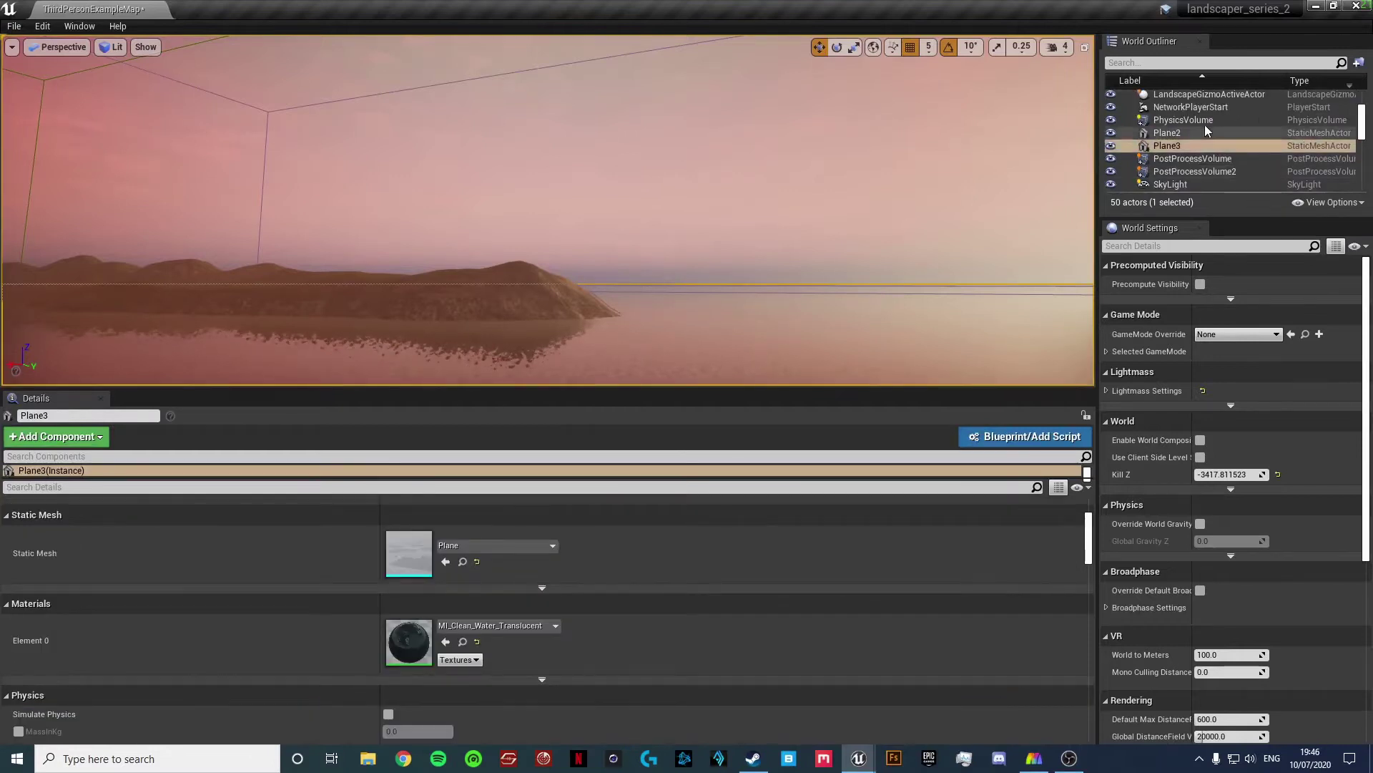
{"action": "scroll", "coordinate": [1205, 127], "scroll_direction": "up", "scroll_amount": 4}
{"action": "left_click", "coordinate": [1181, 109]}
{"action": "right_click_drag", "start_coordinate": [758, 221], "coordinate": [1287, 236]}
{"action": "right_click_drag", "start_coordinate": [547, 211], "coordinate": [640, 221]}
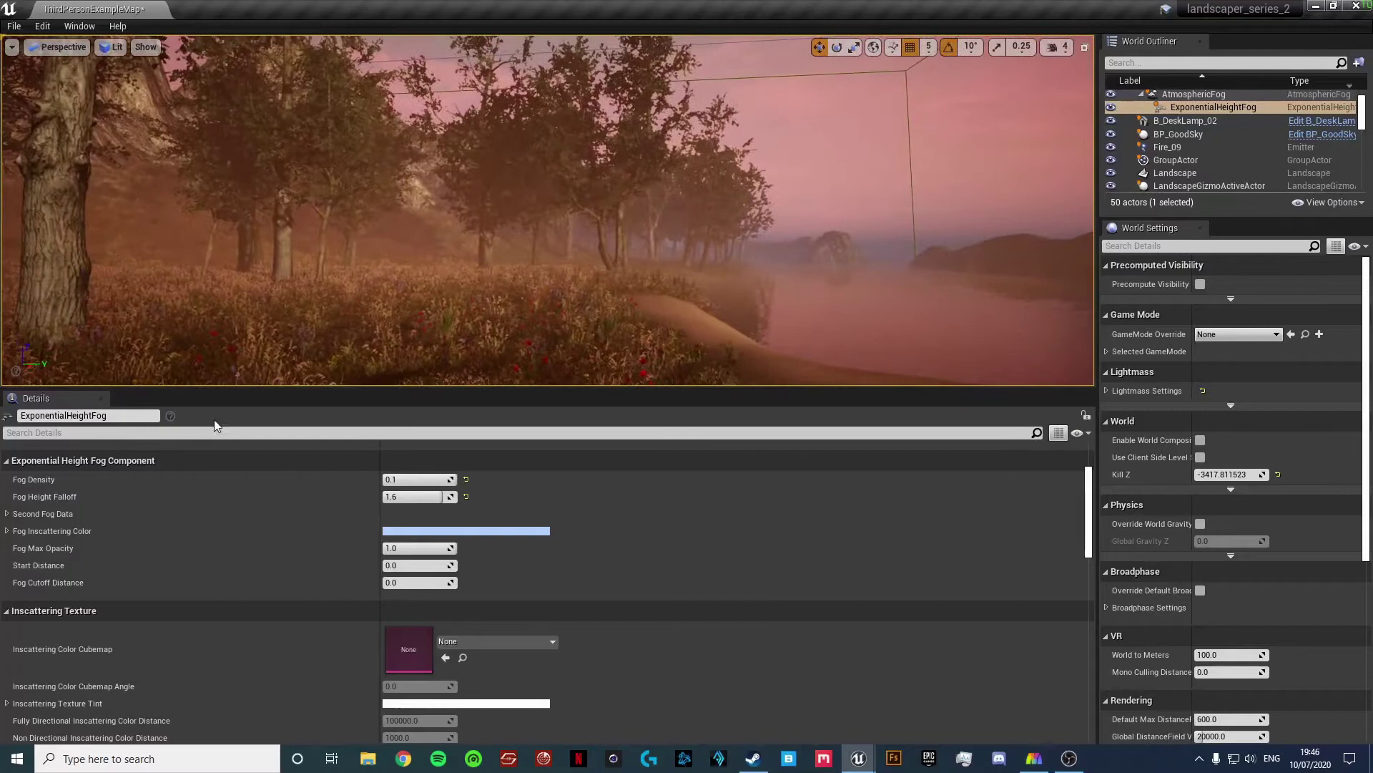
- Try ExponentialHeightFog's Fog Density at 0.2, and set it to 0.15
{"action": "left_click", "coordinate": [391, 477]}
{"action": "left_click_drag", "start_coordinate": [391, 477], "coordinate": [385, 477]}
{"action": "left_click", "coordinate": [415, 478]}
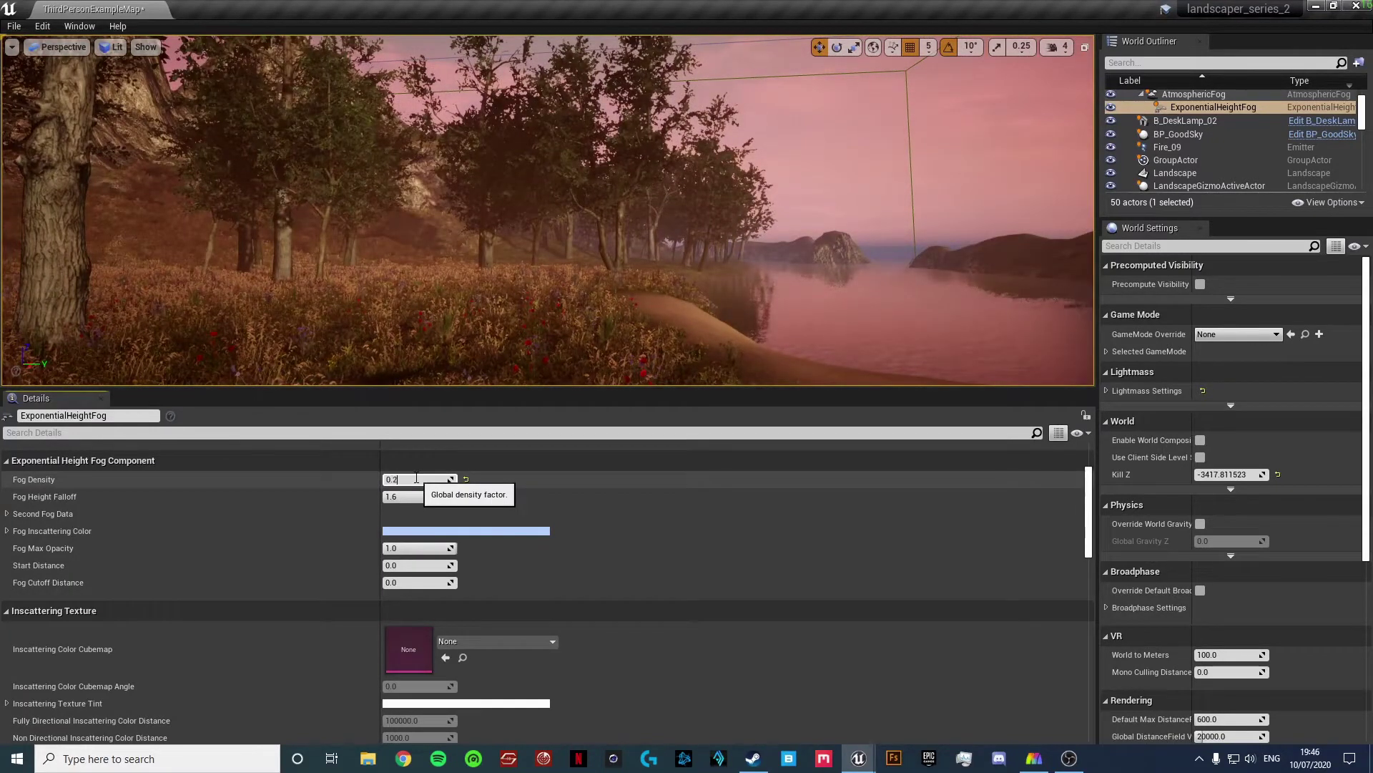
{"action": "key", "text": "Return"}
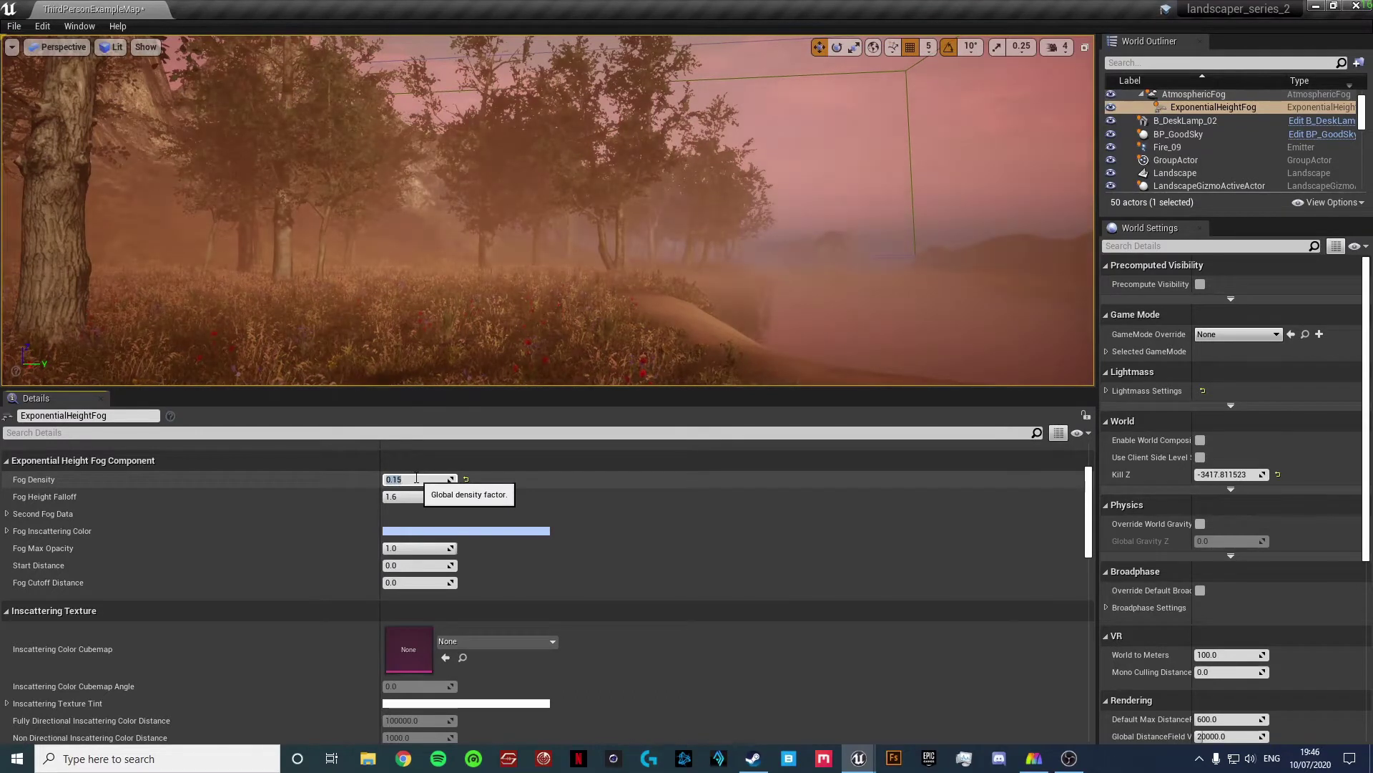
- Fly across the island and examine how the fog looks around the rocks, the campfire and the low sun
{"action": "left_click", "coordinate": [996, 273]}
{"action": "right_click_drag", "start_coordinate": [997, 273], "coordinate": [501, 304]}
{"action": "left_click", "coordinate": [996, 265]}
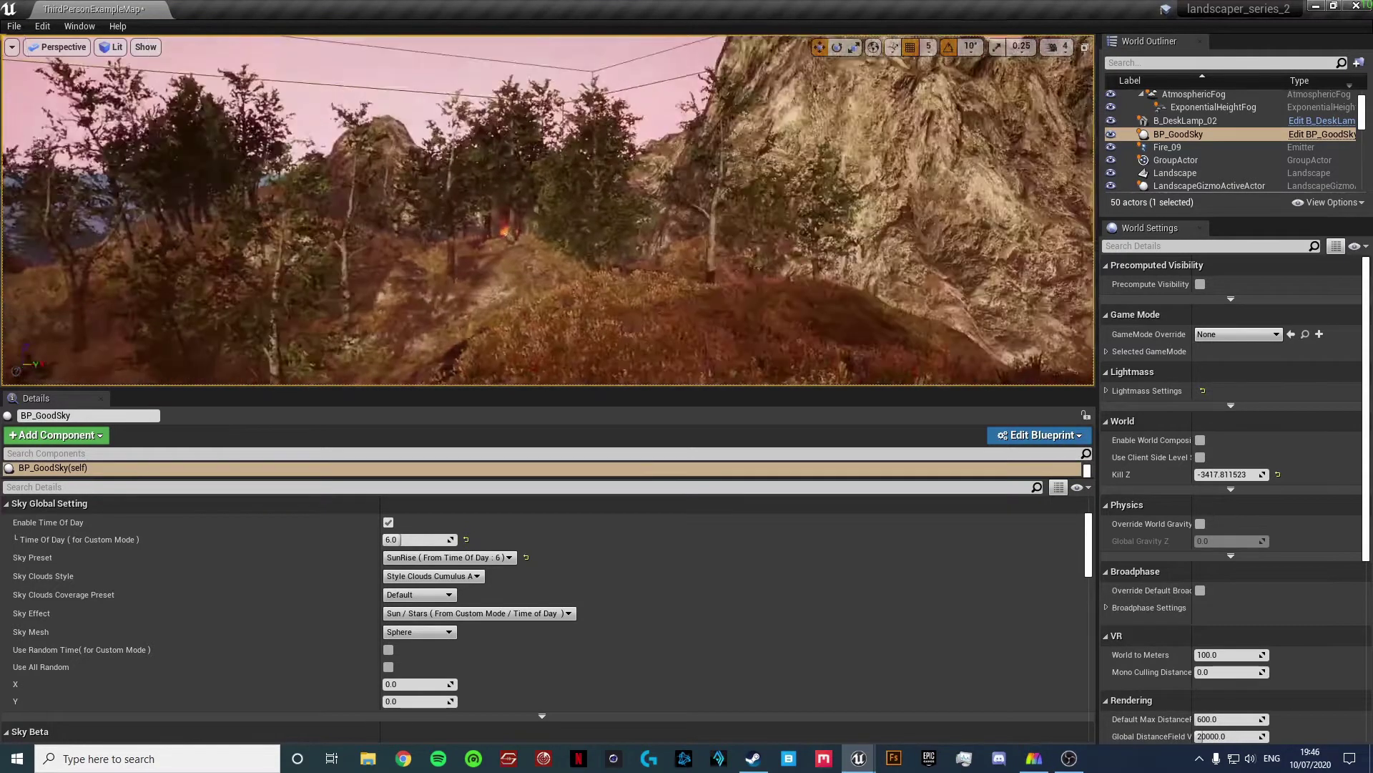
{"action": "mouse_move", "coordinate": [548, 214]}
{"action": "right_mouse_down"}
{"action": "mouse_move", "coordinate": [407, 196]}
{"action": "mouse_move", "coordinate": [301, 218]}
{"action": "mouse_move", "coordinate": [494, 215]}
{"action": "mouse_move", "coordinate": [542, 196]}
{"action": "right_mouse_up"}
{"action": "key", "text": "a"}
{"action": "key", "text": "w"}
{"action": "key", "text": "w"}
{"action": "key", "text": "a"}
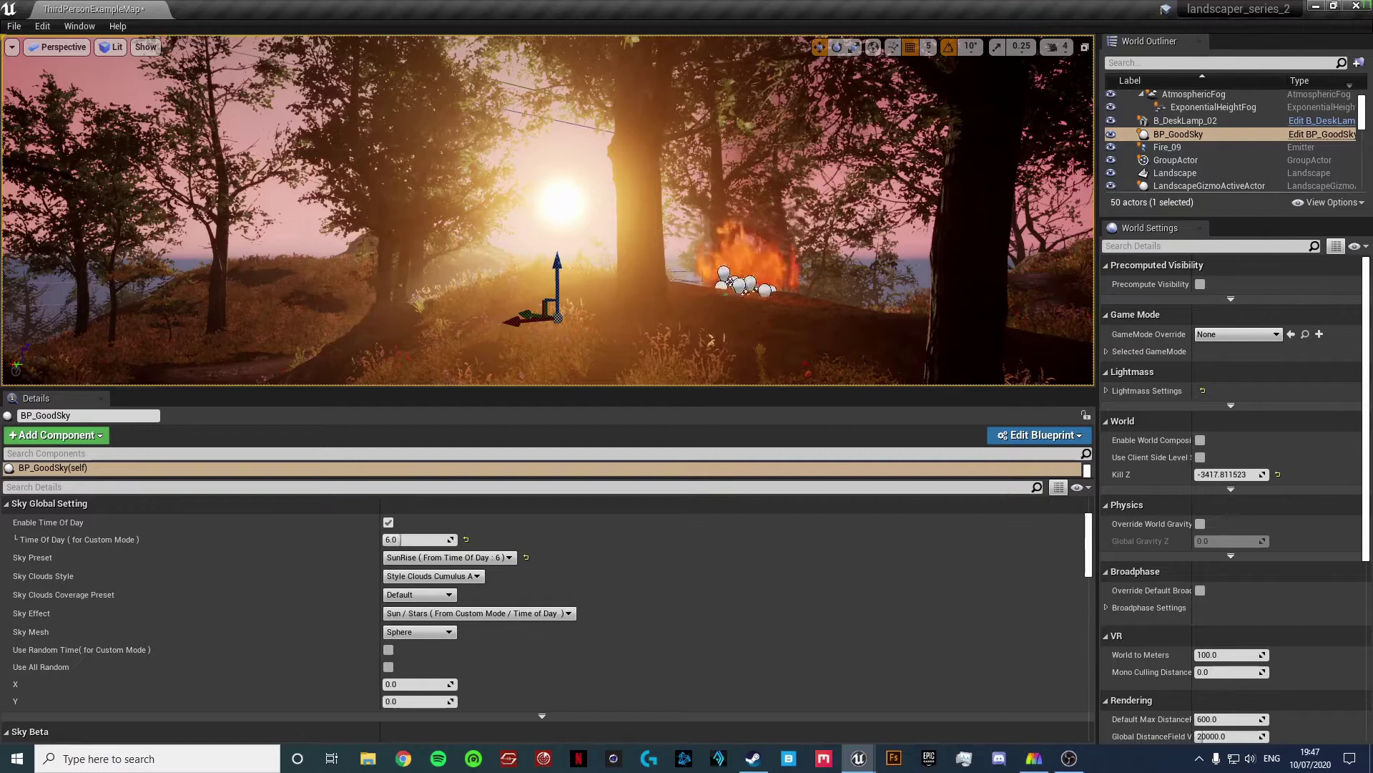
{"action": "right_click_drag", "start_coordinate": [548, 210], "coordinate": [494, 208]}
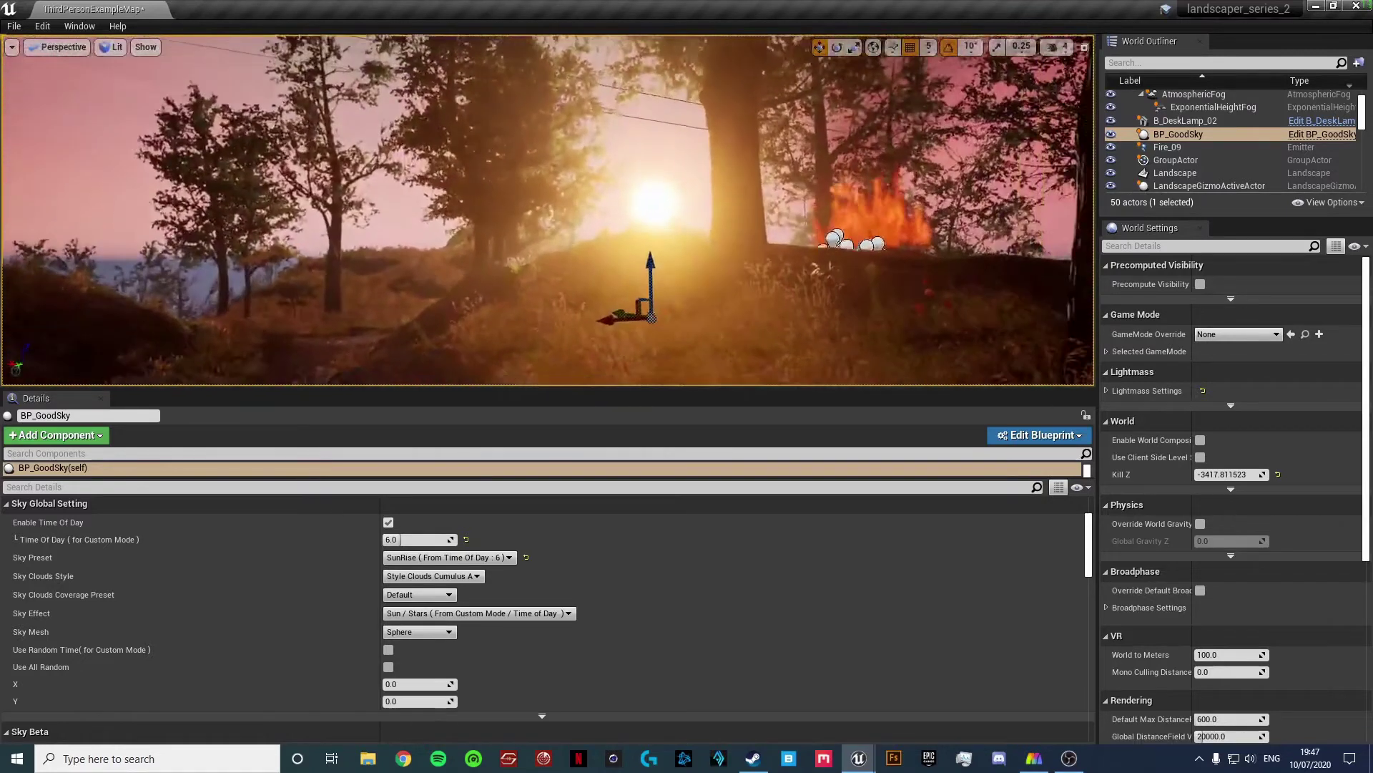
{"action": "right_click_drag", "start_coordinate": [643, 181], "coordinate": [718, 219]}
{"action": "key", "text": "w"}
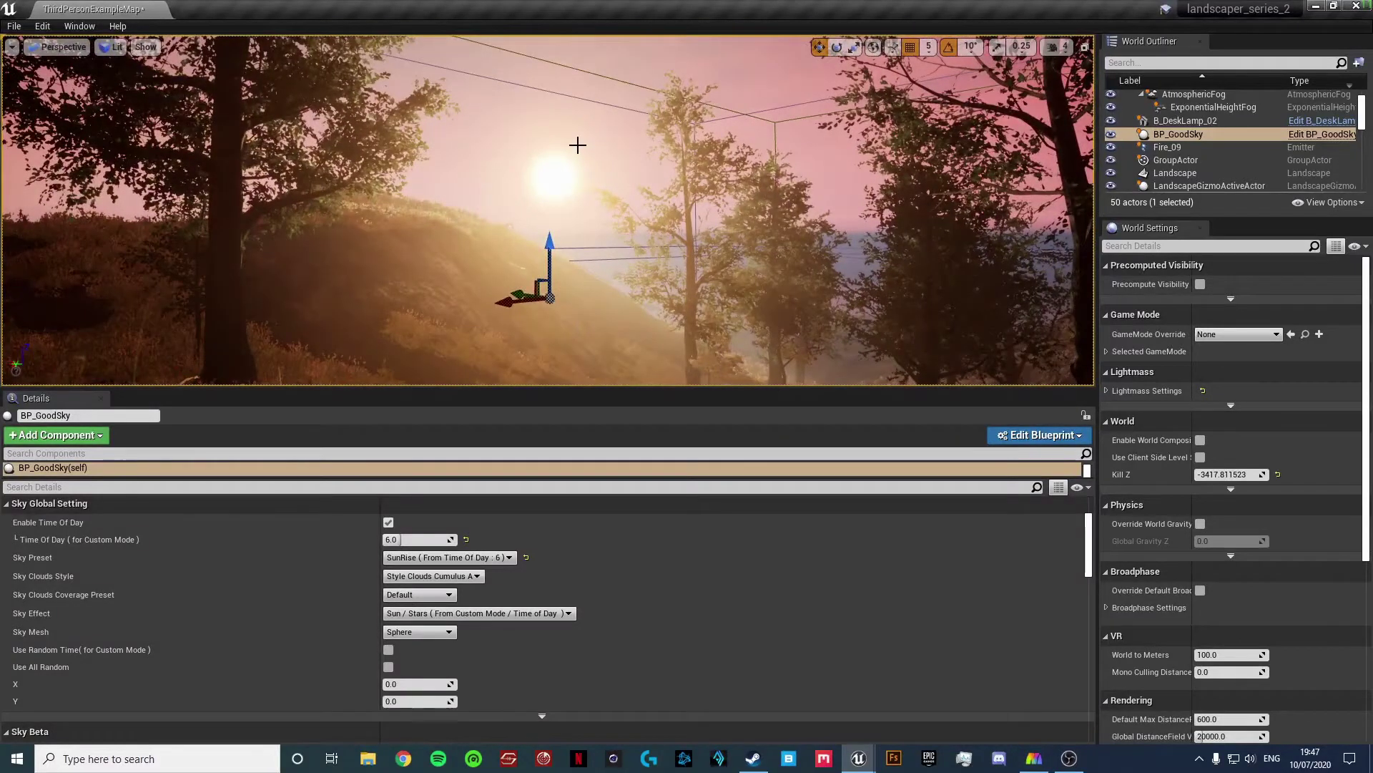
- Select ExponentialHeightFog, try lower Fog Max Opacity values while viewing the island, and reset the opacity to 1.0
{"action": "left_click", "coordinate": [1189, 107]}
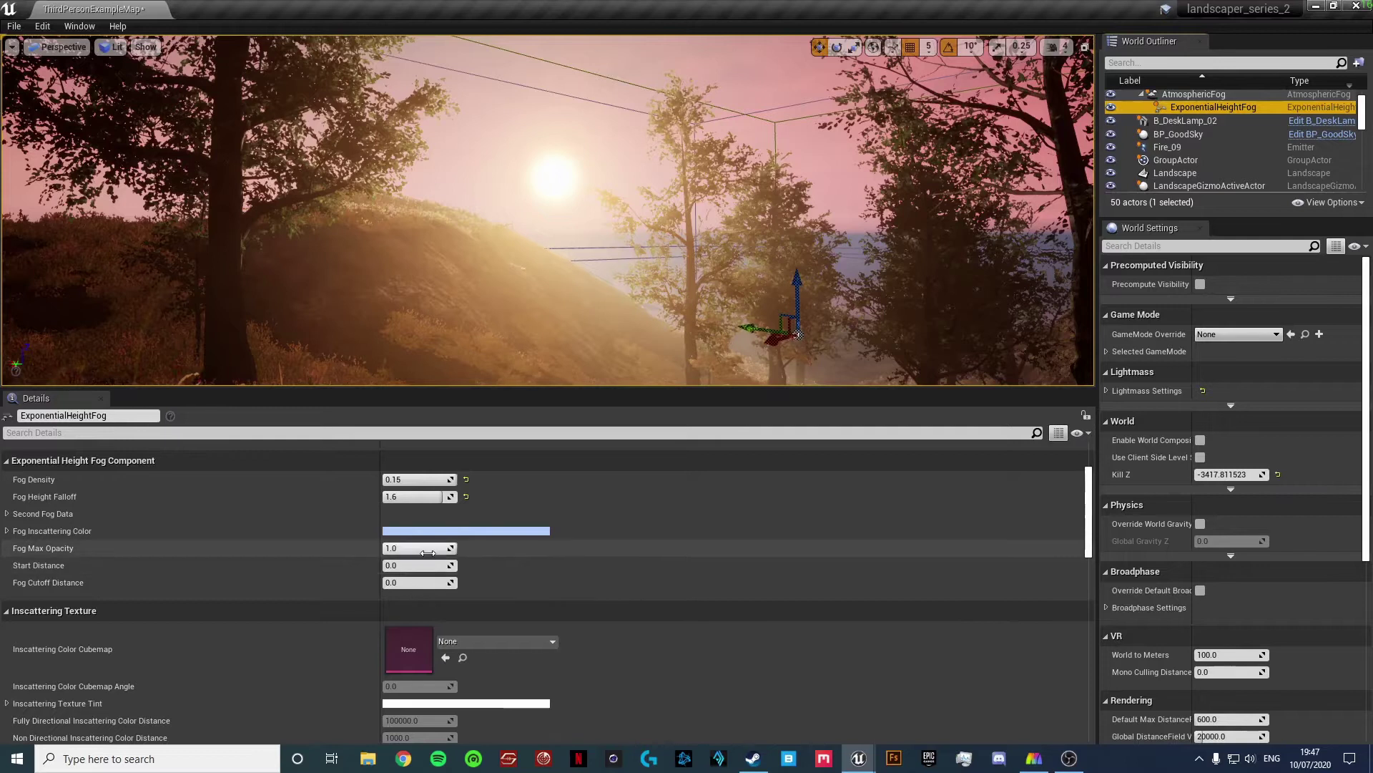
{"action": "mouse_move", "coordinate": [418, 548]}
{"action": "left_mouse_down"}
{"action": "mouse_move", "coordinate": [402, 548]}
{"action": "mouse_move", "coordinate": [420, 548]}
{"action": "left_mouse_up"}
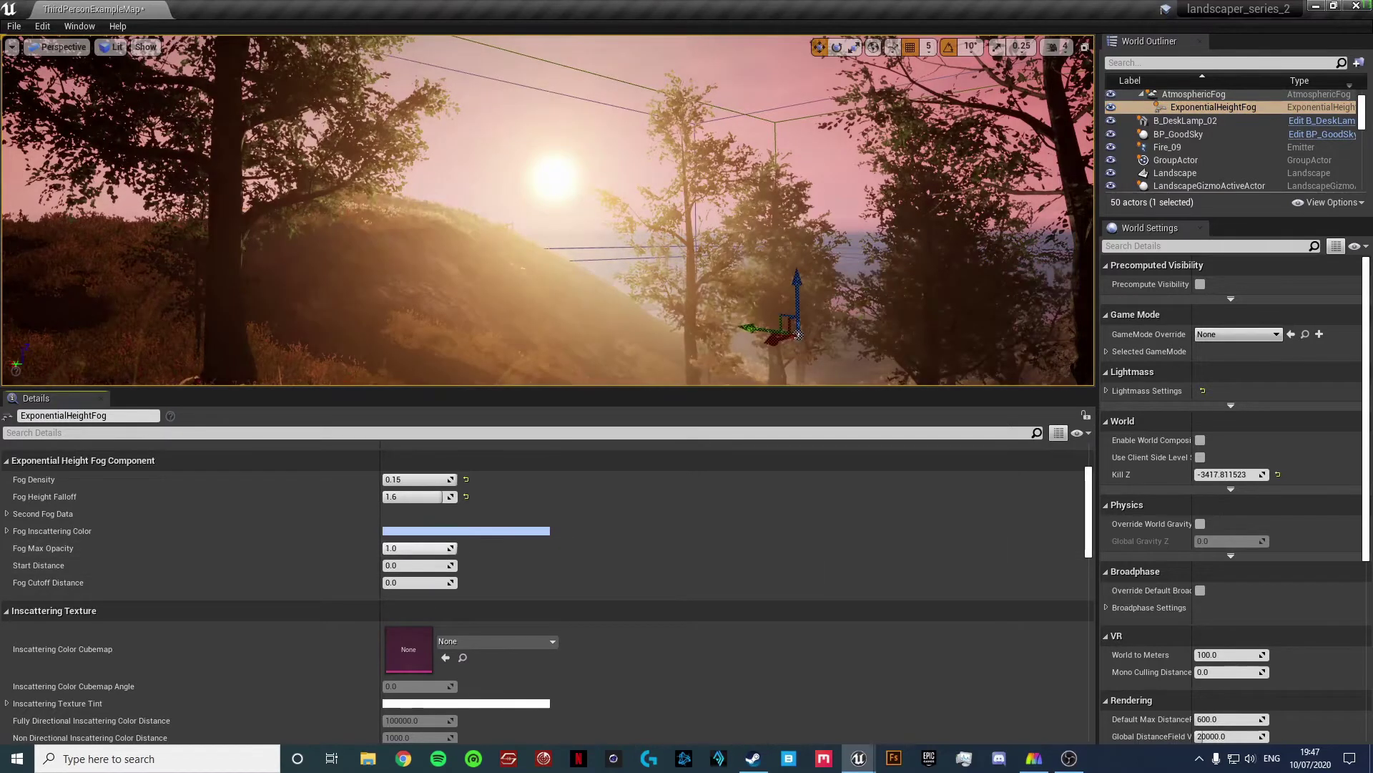
{"action": "left_click", "coordinate": [419, 550]}
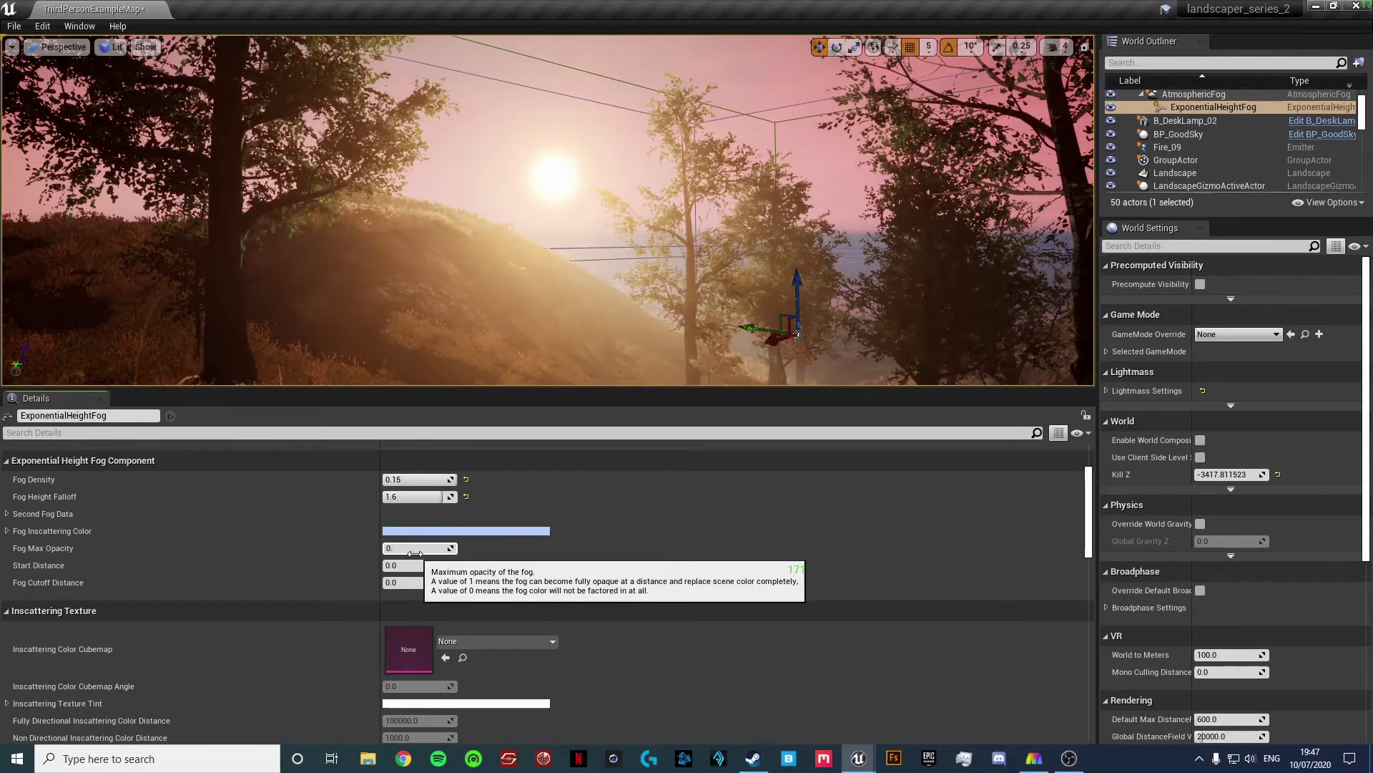
{"action": "key", "text": "w"}
{"action": "right_click_drag", "start_coordinate": [530, 308], "coordinate": [577, 307]}
{"action": "left_click_drag", "start_coordinate": [430, 549], "coordinate": [383, 549]}
{"action": "key", "text": "s"}
{"action": "right_click_drag", "start_coordinate": [501, 314], "coordinate": [246, 351]}
{"action": "left_click", "coordinate": [465, 548]}
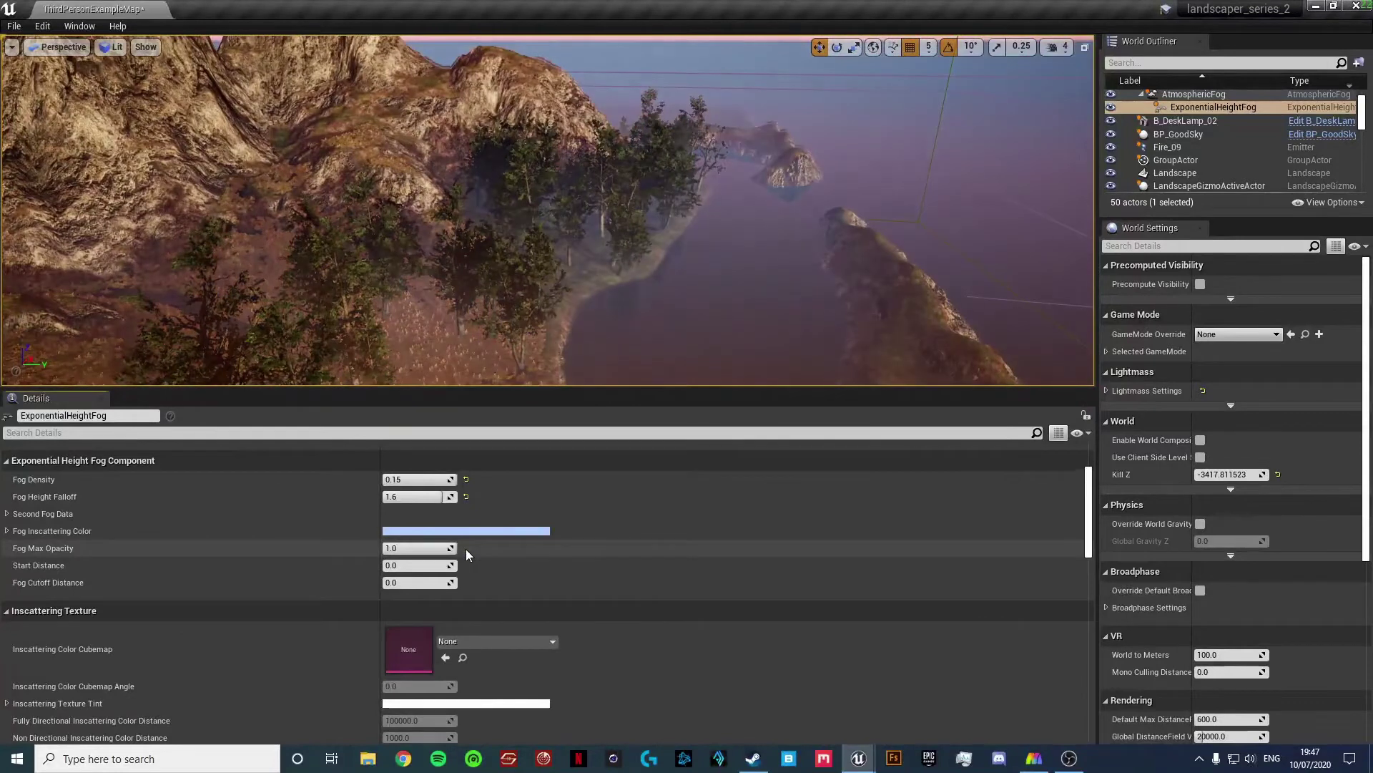
- Toggle Volumetric Fog off and on to compare the fog around the sun and shore, leaving it enabled
{"action": "right_click_drag", "start_coordinate": [494, 336], "coordinate": [608, 322]}
{"action": "key", "text": "w"}
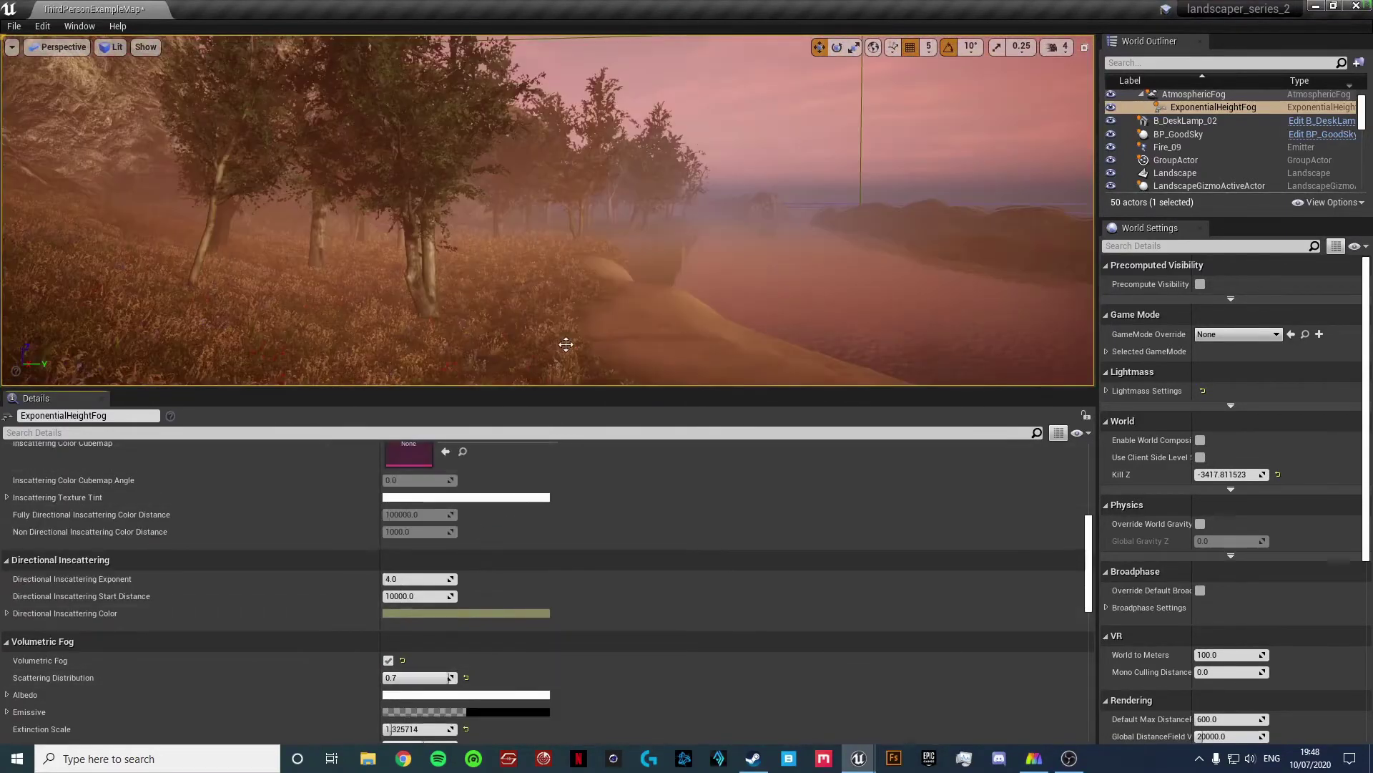
{"action": "right_click_drag", "start_coordinate": [564, 346], "coordinate": [422, 357]}
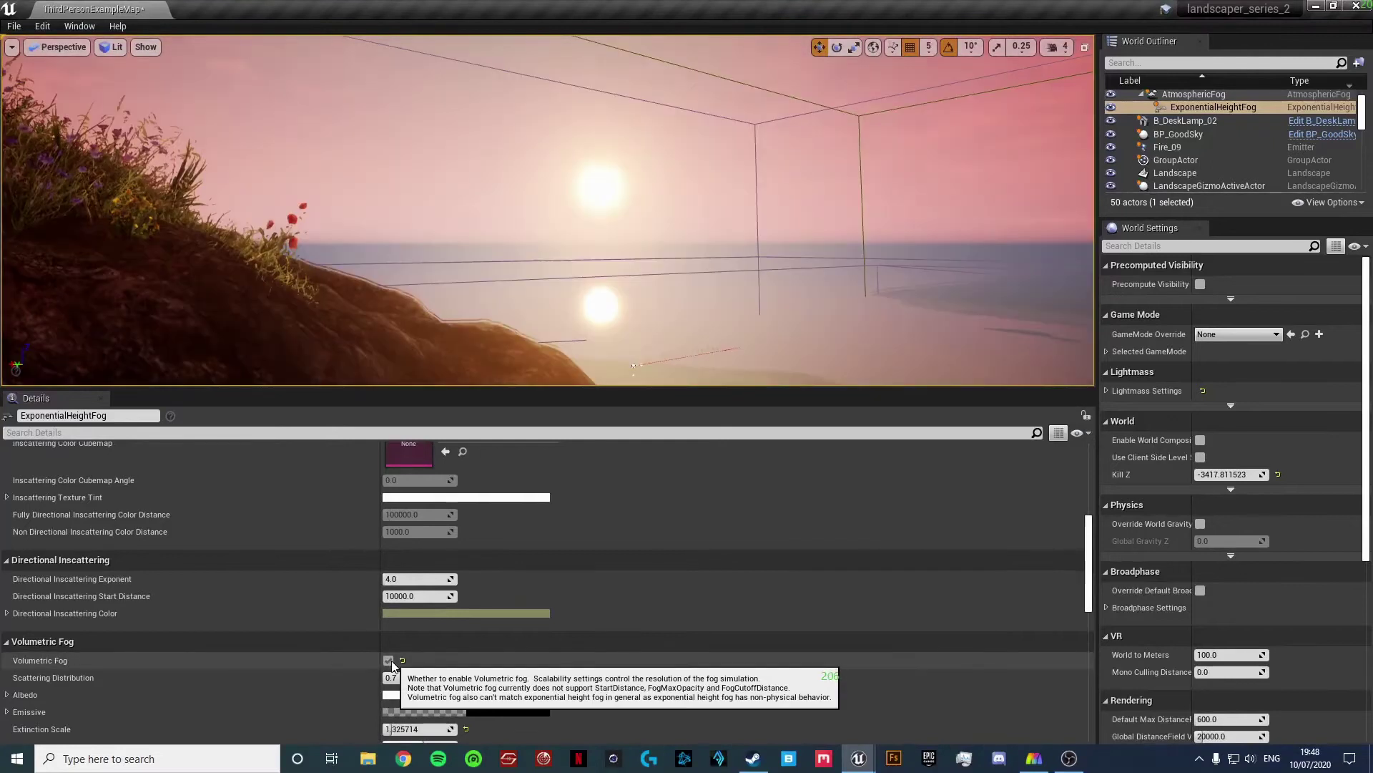
{"action": "left_click", "coordinate": [391, 662]}
{"action": "left_click", "coordinate": [391, 661]}
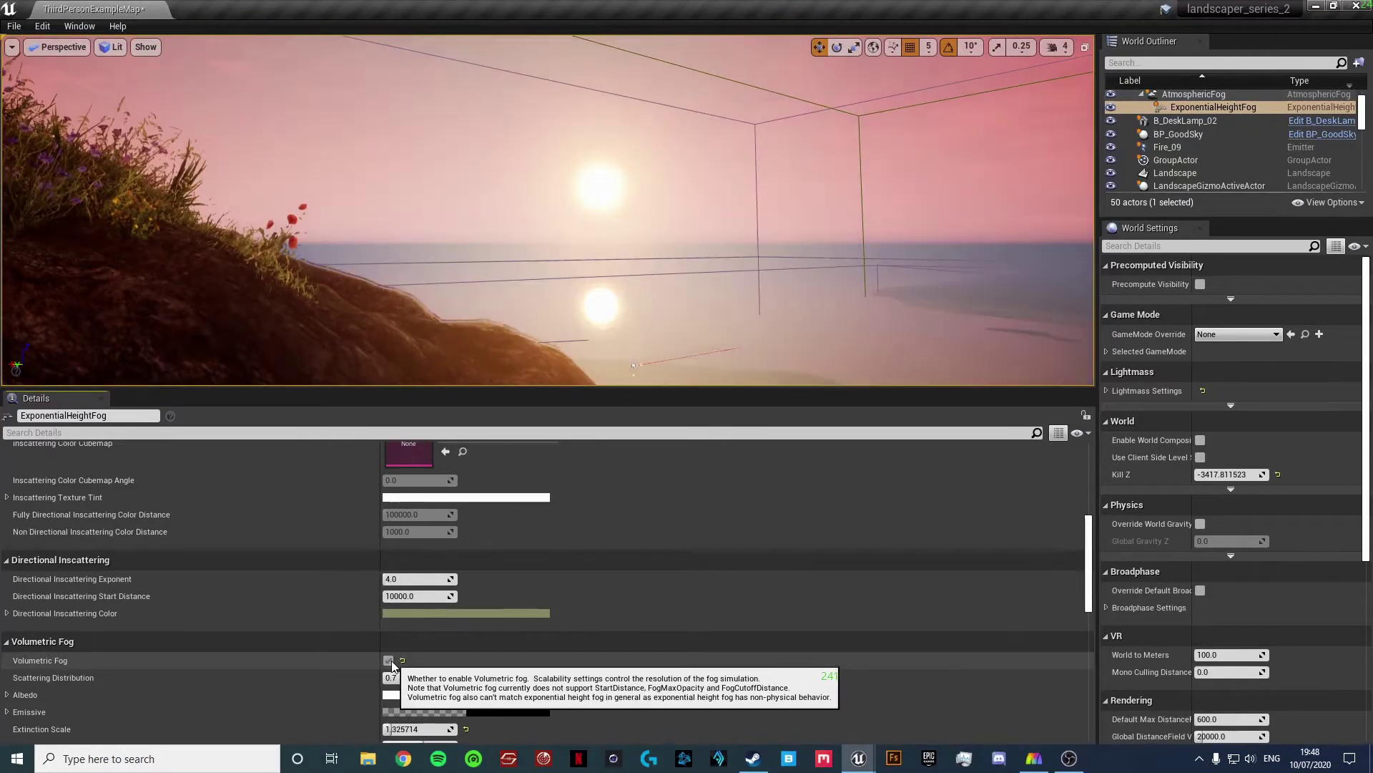
{"action": "left_click", "coordinate": [391, 666]}
{"action": "right_click_drag", "start_coordinate": [608, 336], "coordinate": [995, 379]}
{"action": "right_click_drag", "start_coordinate": [548, 210], "coordinate": [979, 171]}
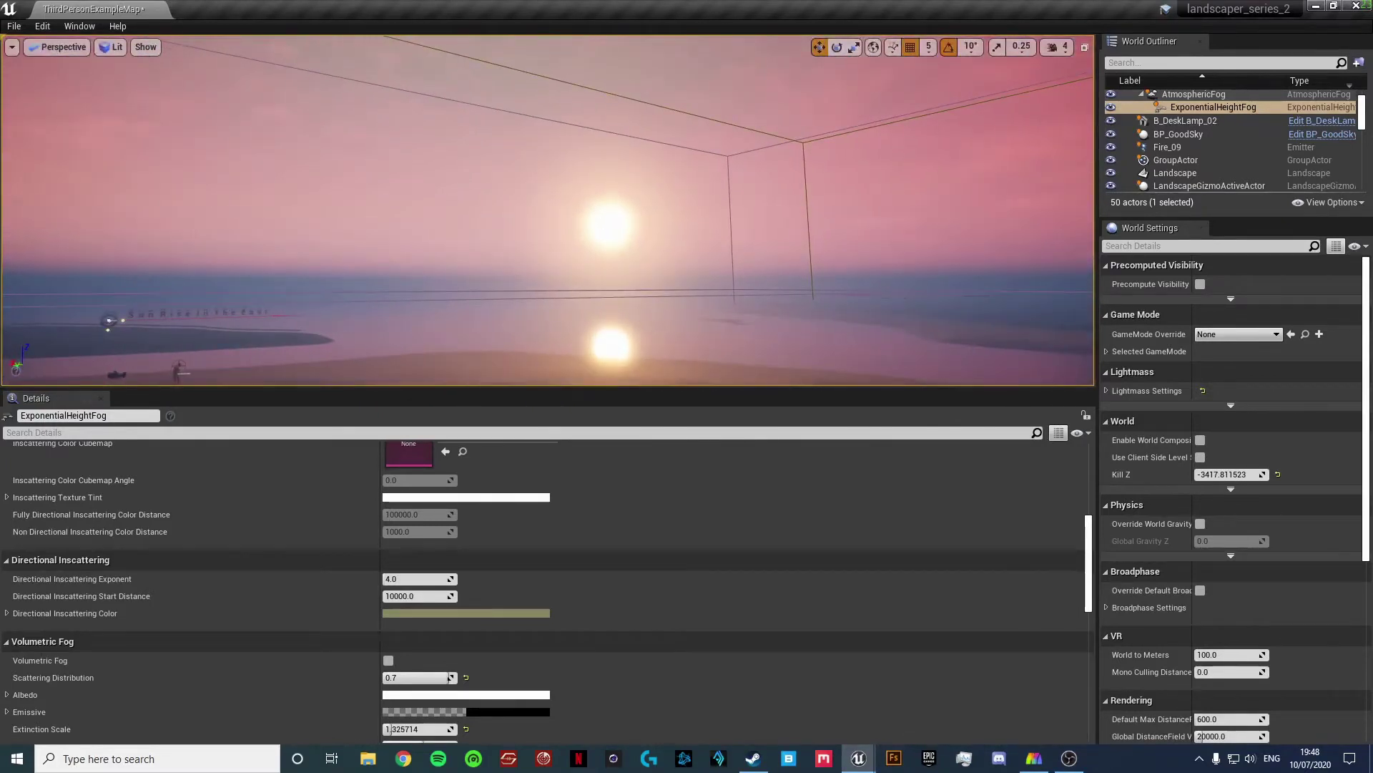
{"action": "left_click", "coordinate": [388, 660]}
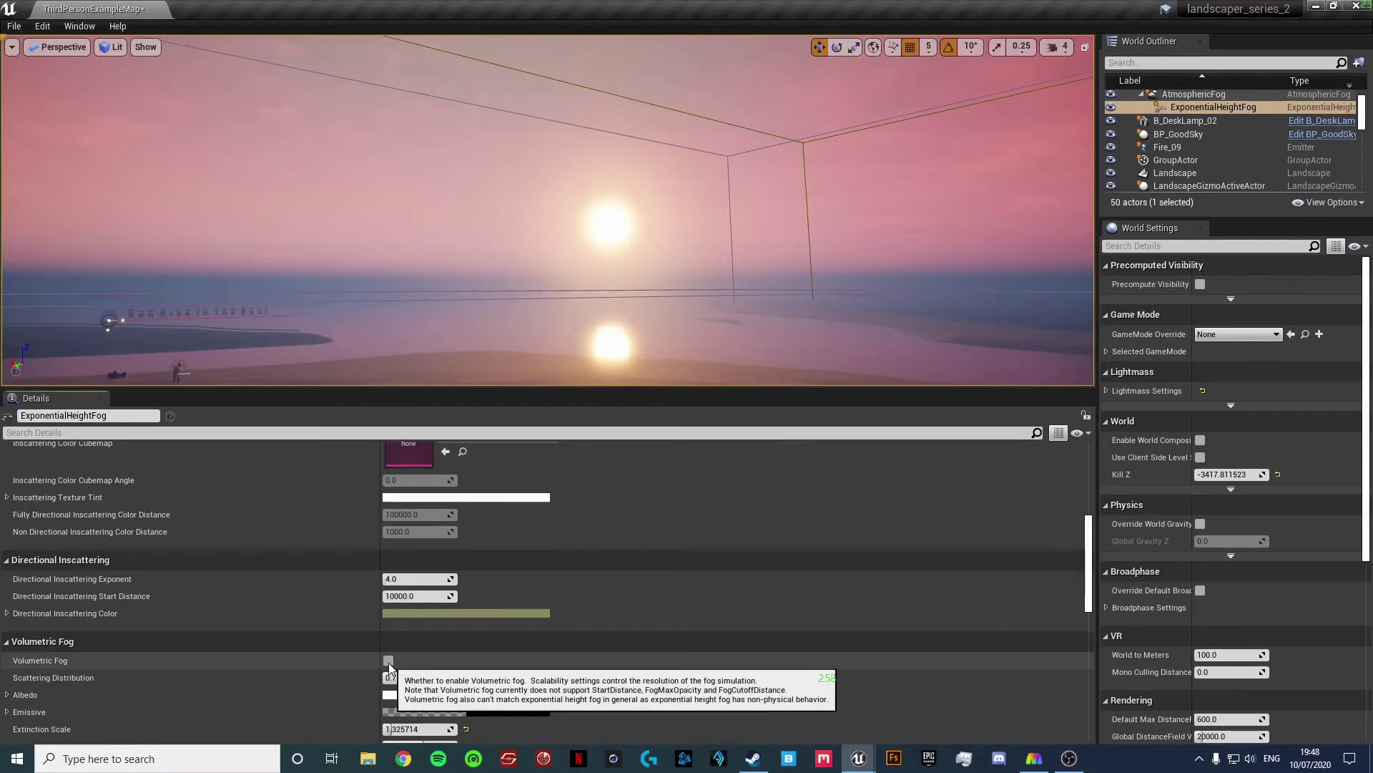
- Set the volumetric fog's Scattering Distribution to 0.5
{"action": "left_click", "coordinate": [429, 677]}
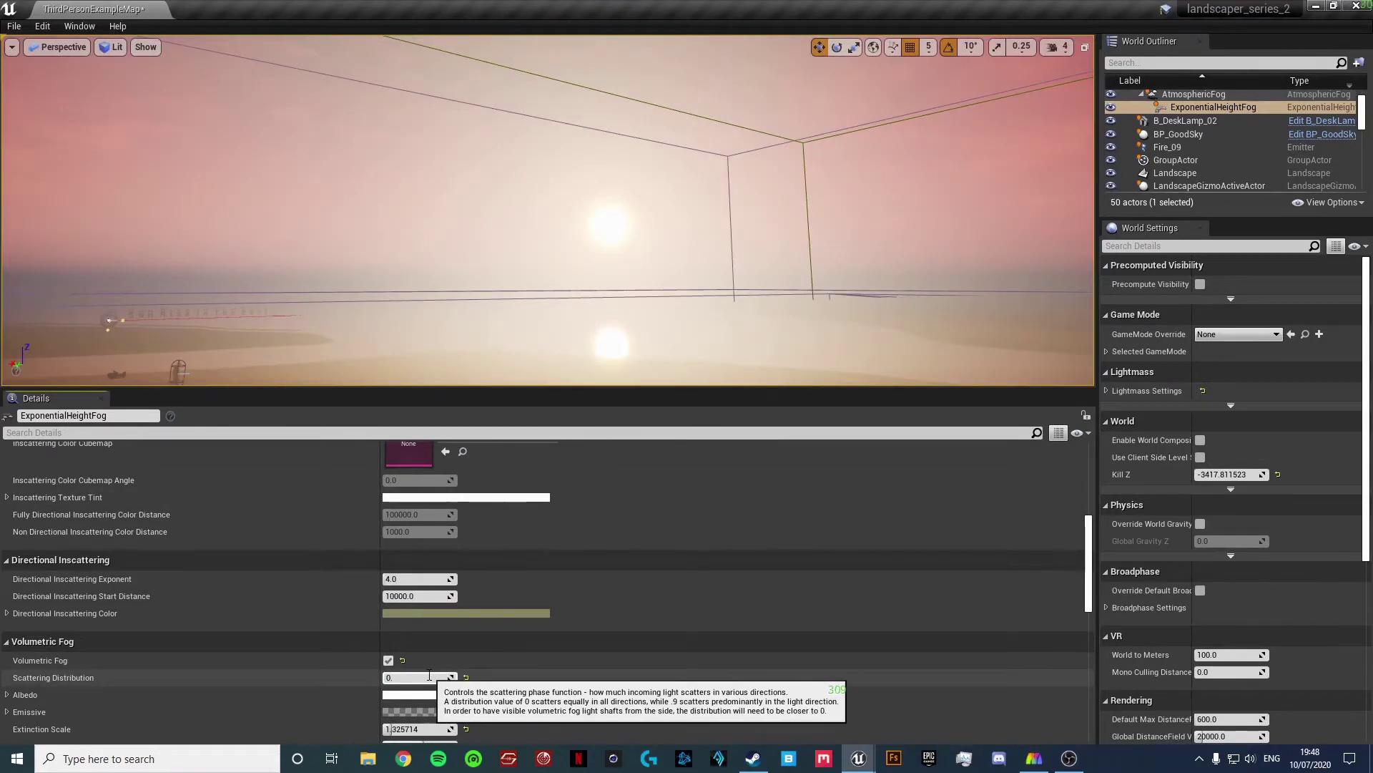
{"action": "key", "text": "Return"}
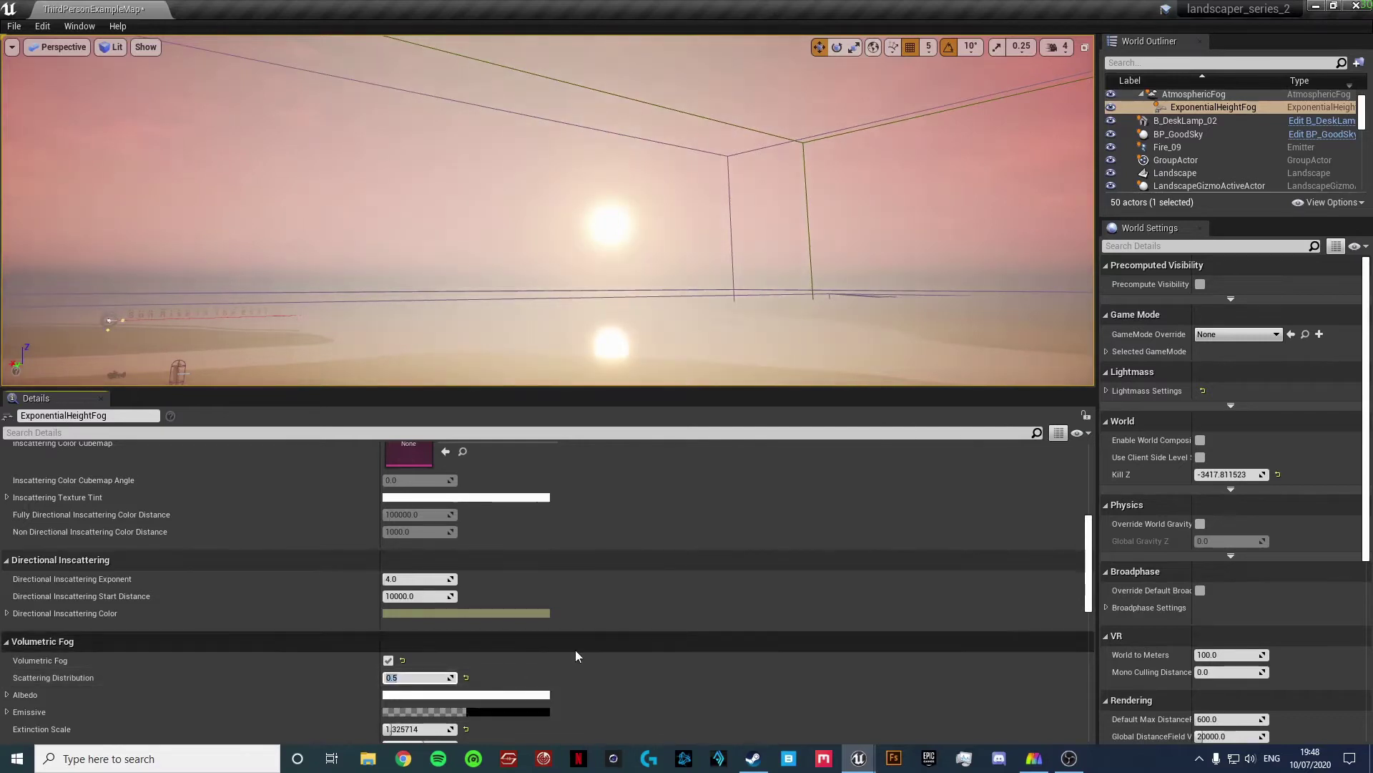
- Darken the volumetric fog's Albedo to a light grey with a value of about 0.84, checking the shore while adjusting
{"action": "left_click", "coordinate": [471, 696]}
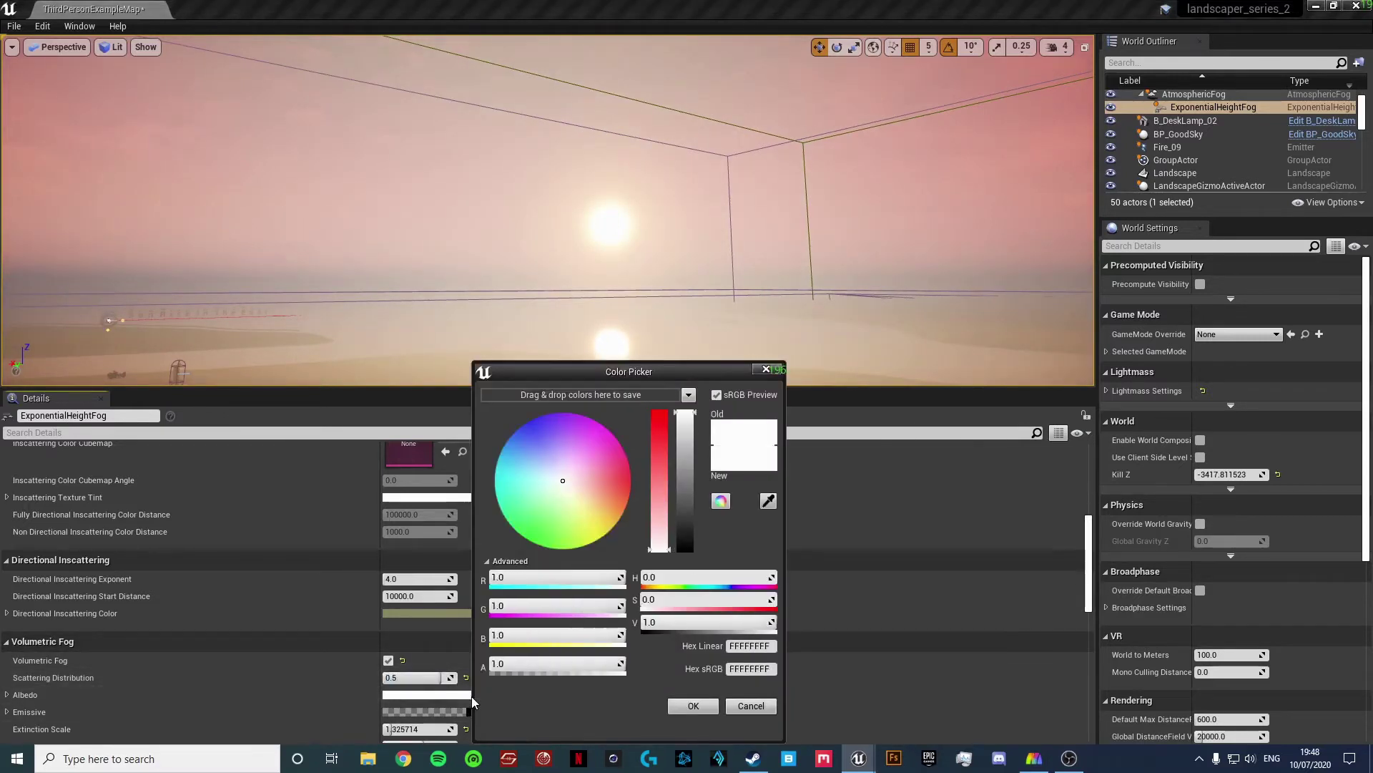
{"action": "mouse_move", "coordinate": [687, 432]}
{"action": "left_mouse_down"}
{"action": "mouse_move", "coordinate": [694, 492]}
{"action": "mouse_move", "coordinate": [704, 402]}
{"action": "mouse_move", "coordinate": [700, 441]}
{"action": "left_mouse_up"}
{"action": "right_click_drag", "start_coordinate": [717, 331], "coordinate": [632, 350]}
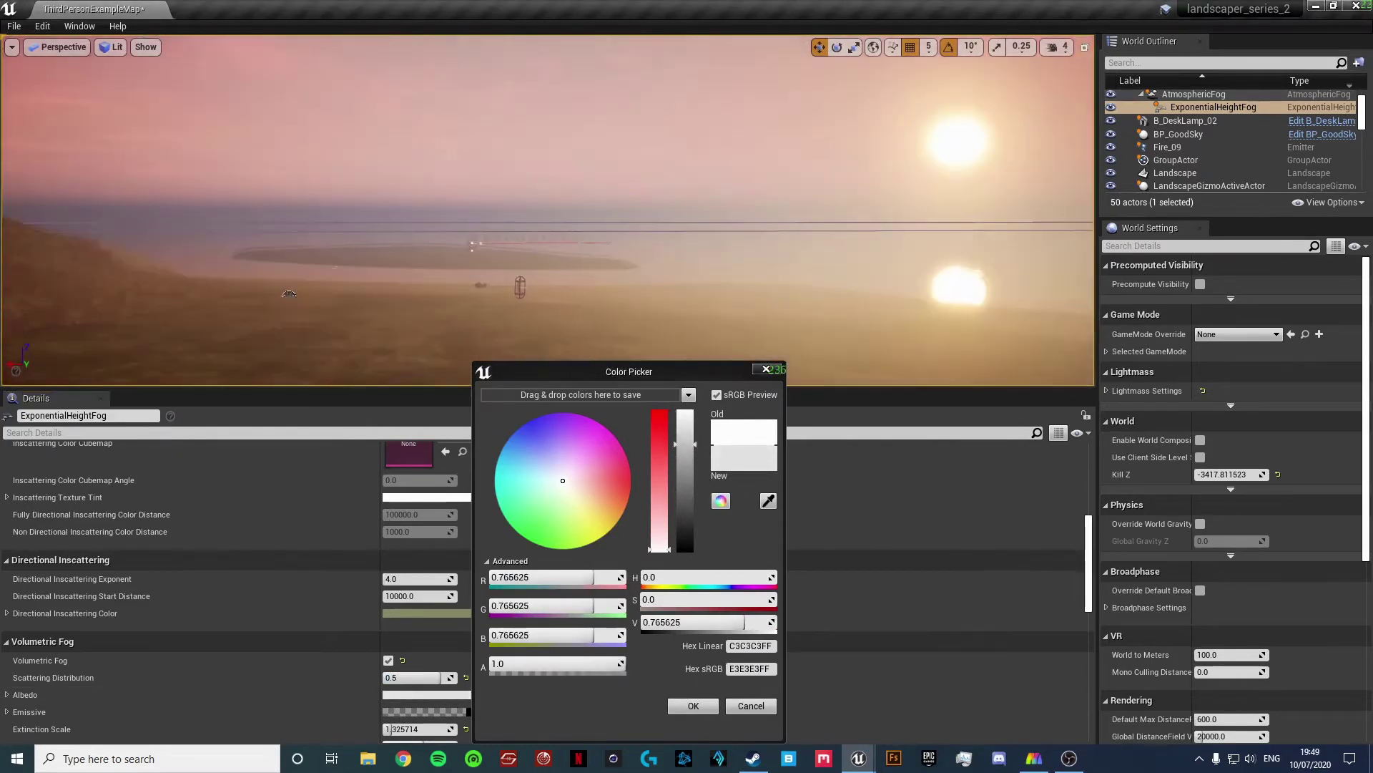
{"action": "mouse_move", "coordinate": [681, 436]}
{"action": "left_mouse_down"}
{"action": "mouse_move", "coordinate": [688, 509]}
{"action": "mouse_move", "coordinate": [689, 436]}
{"action": "left_mouse_up"}
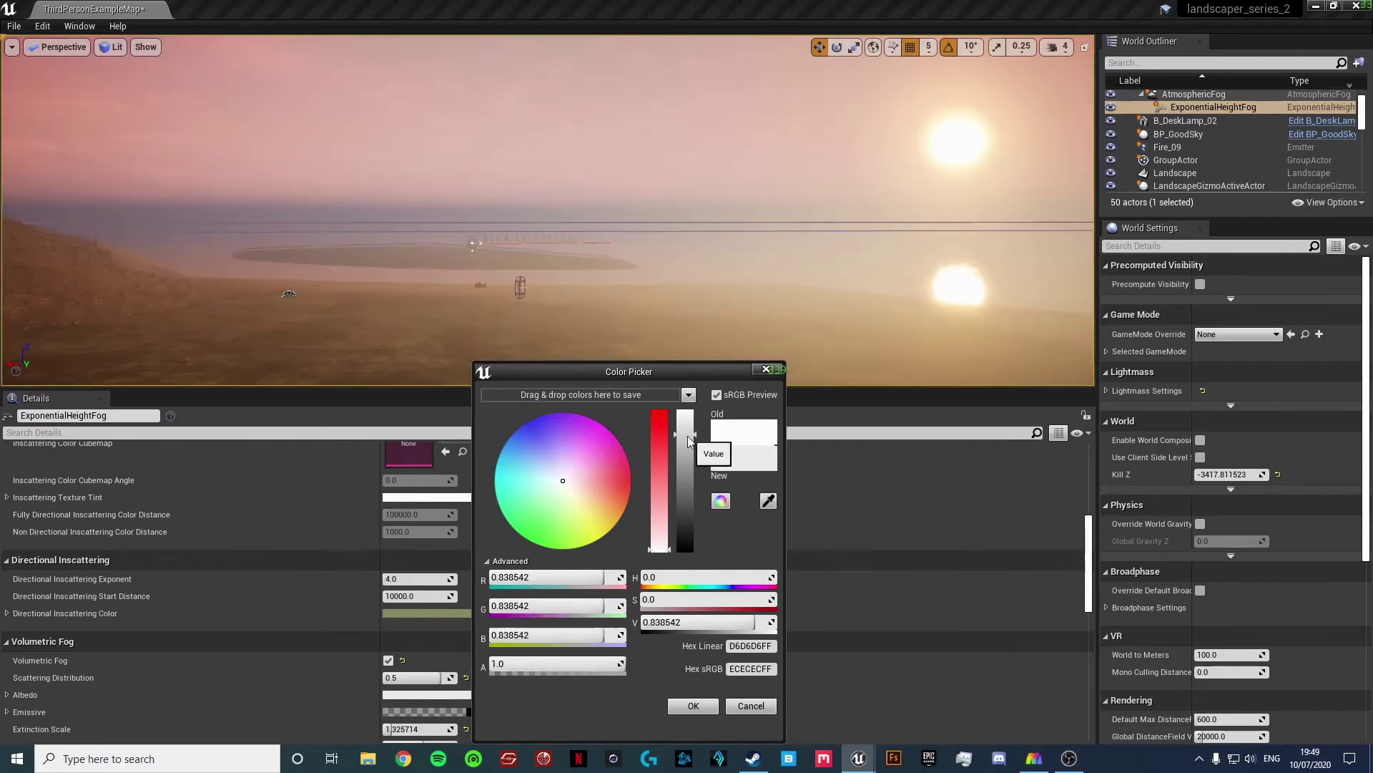
{"action": "left_click", "coordinate": [693, 709]}
- Try an Extinction Scale of 10.0, reset it to 1.0, and set Static Lighting Scattering Intensity to 7.0
{"action": "scroll", "coordinate": [551, 633], "scroll_direction": "down", "scroll_amount": 4}
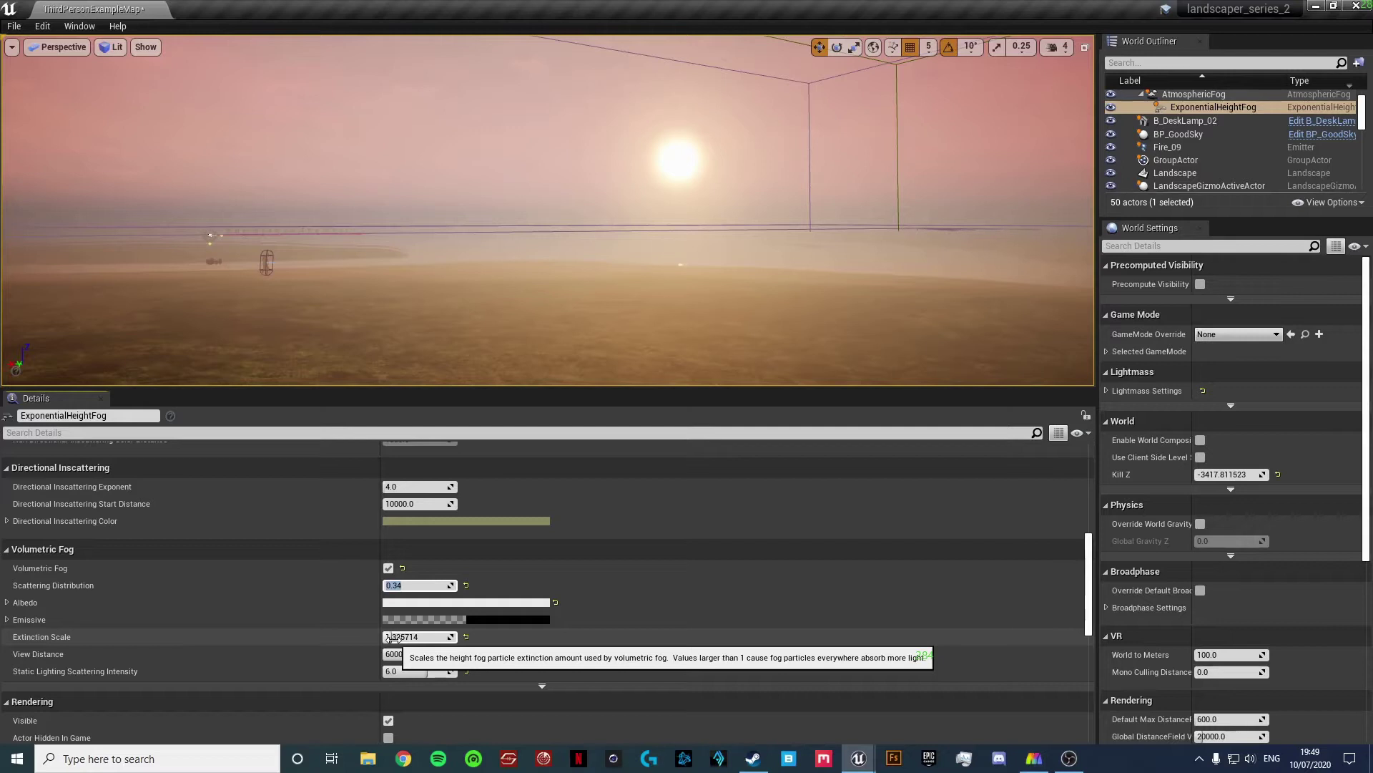
{"action": "left_click_drag", "start_coordinate": [394, 638], "coordinate": [457, 638]}
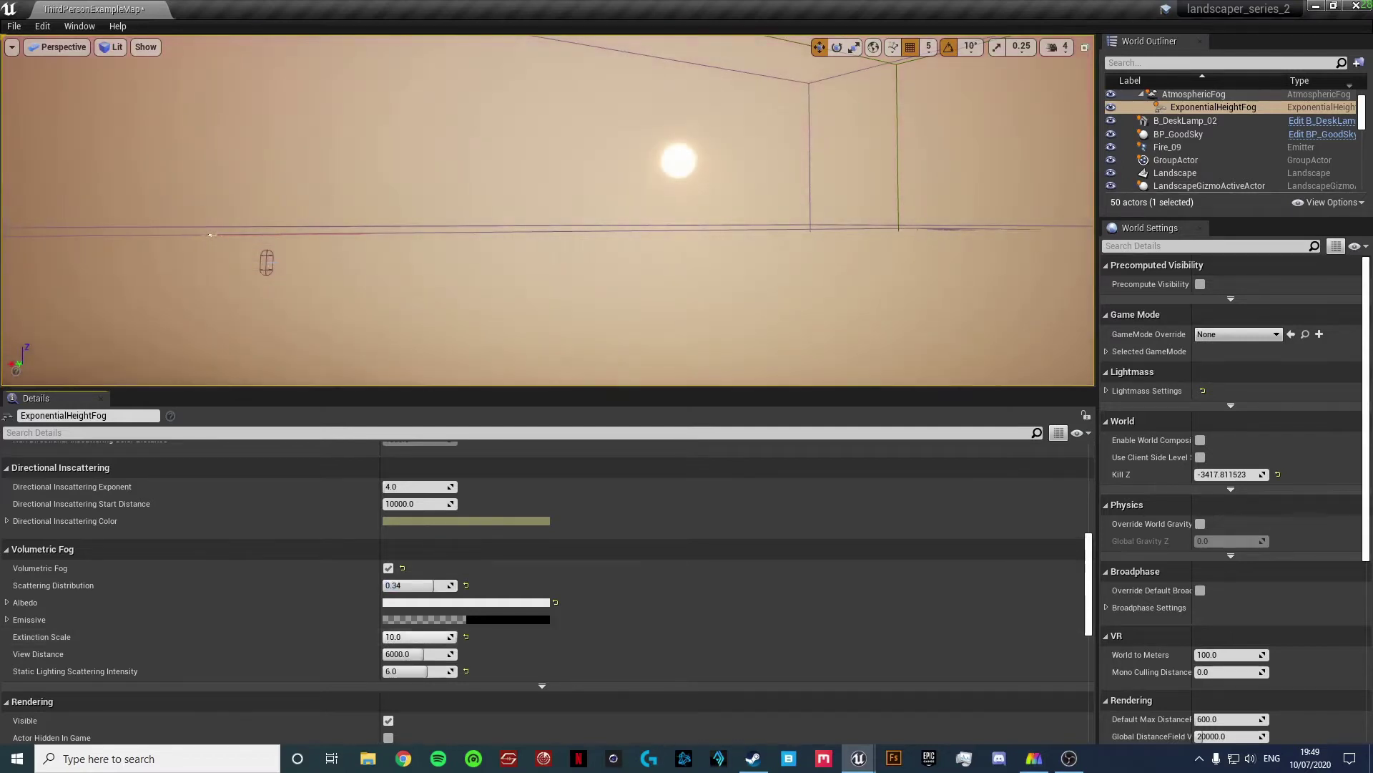
{"action": "right_click_drag", "start_coordinate": [845, 320], "coordinate": [432, 327]}
{"action": "key", "text": "w"}
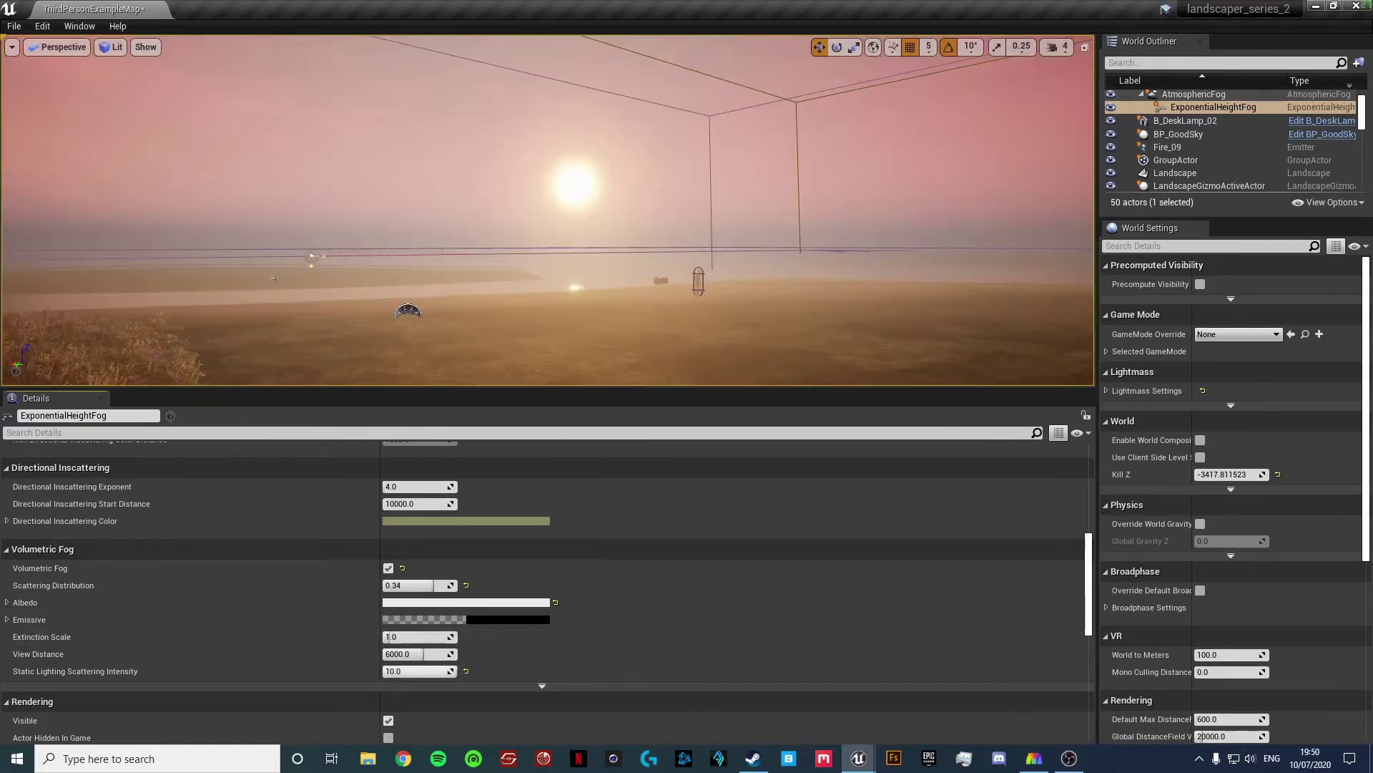
{"action": "scroll", "coordinate": [410, 624], "scroll_direction": "down", "scroll_amount": 5}
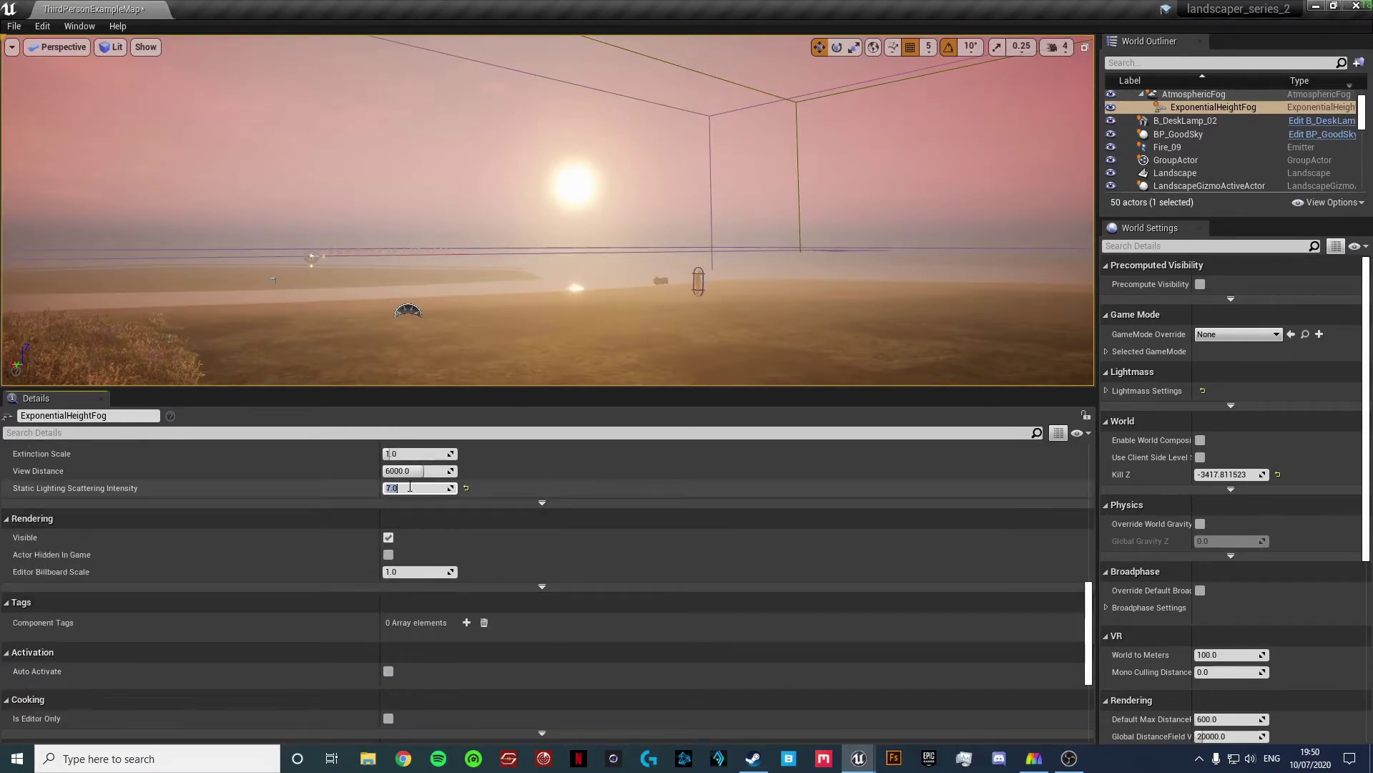
- Fly to the desk lamp among the trees and examine its light beam in the fog in an enlarged viewport
{"action": "scroll", "coordinate": [410, 488], "scroll_direction": "down", "scroll_amount": 6}
{"action": "right_click_drag", "start_coordinate": [546, 174], "coordinate": [330, 193]}
{"action": "key", "text": "w"}
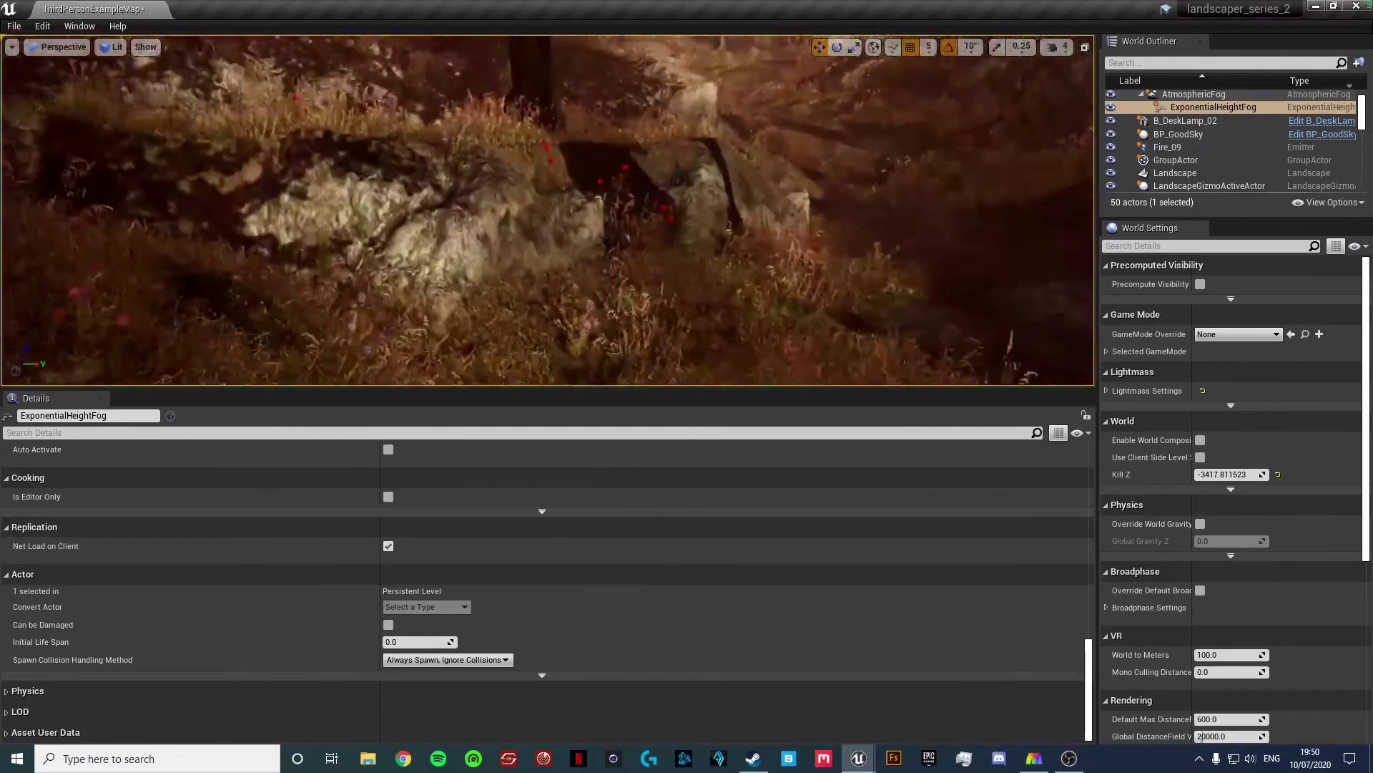
{"action": "key", "text": "s"}
{"action": "right_click_drag", "start_coordinate": [500, 236], "coordinate": [500, 218]}
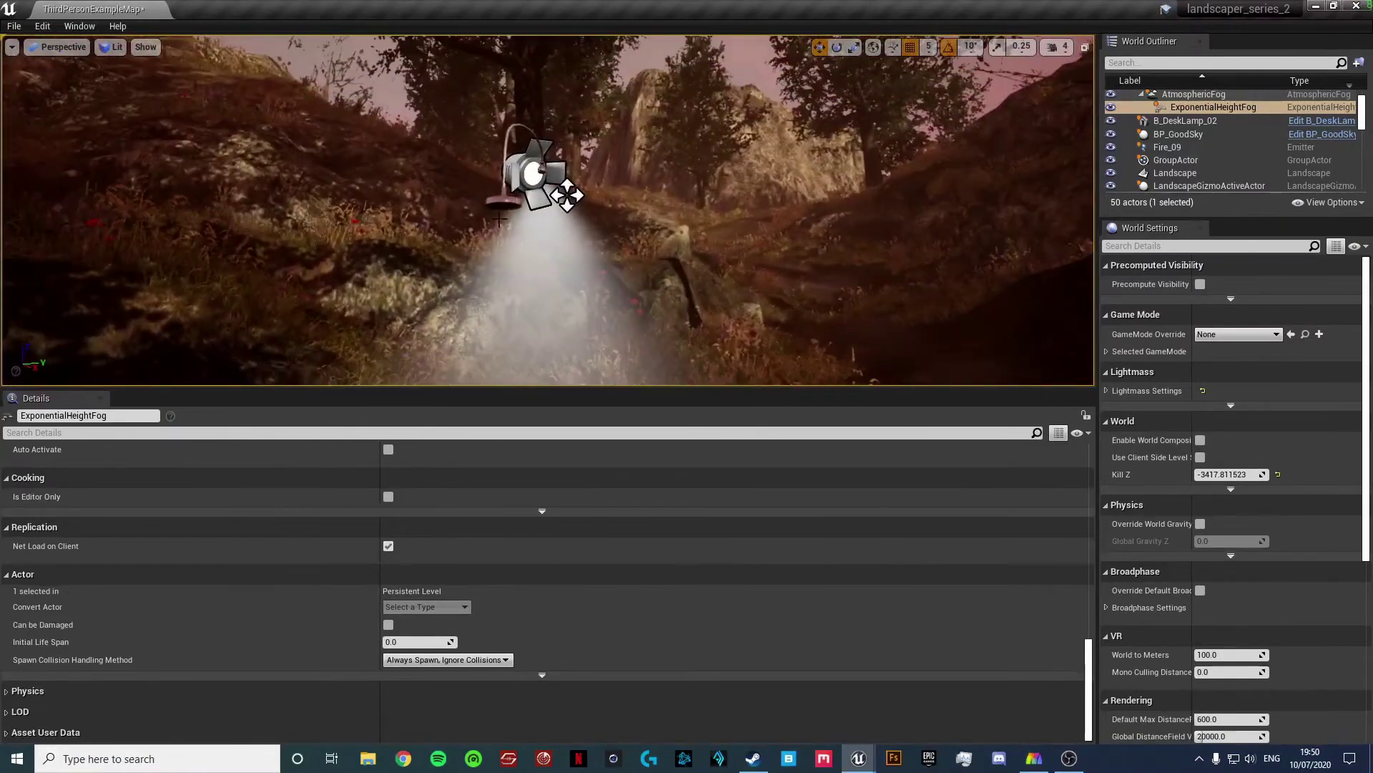
{"action": "key", "text": "F11"}
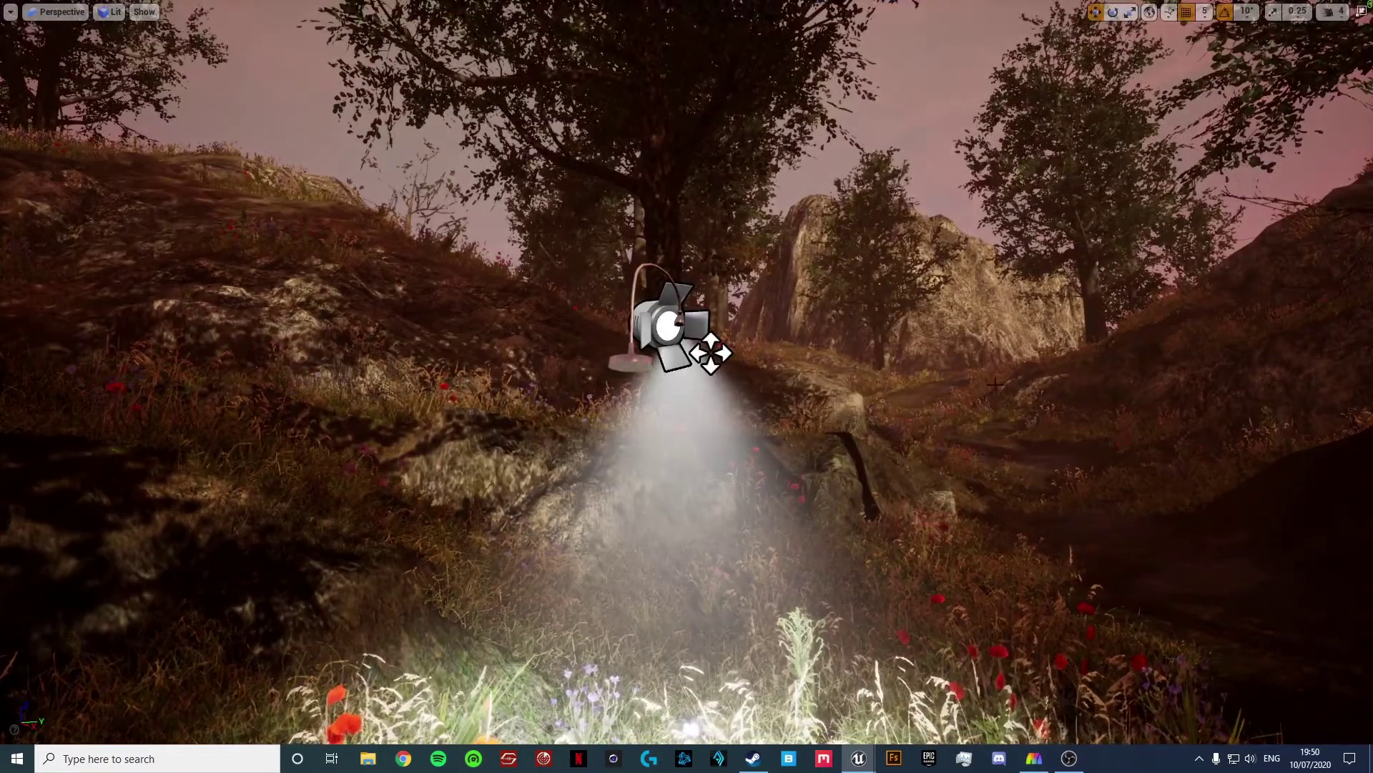
{"action": "right_click_drag", "start_coordinate": [687, 386], "coordinate": [351, 458]}
{"action": "key", "text": "w"}
{"action": "key", "text": "w"}
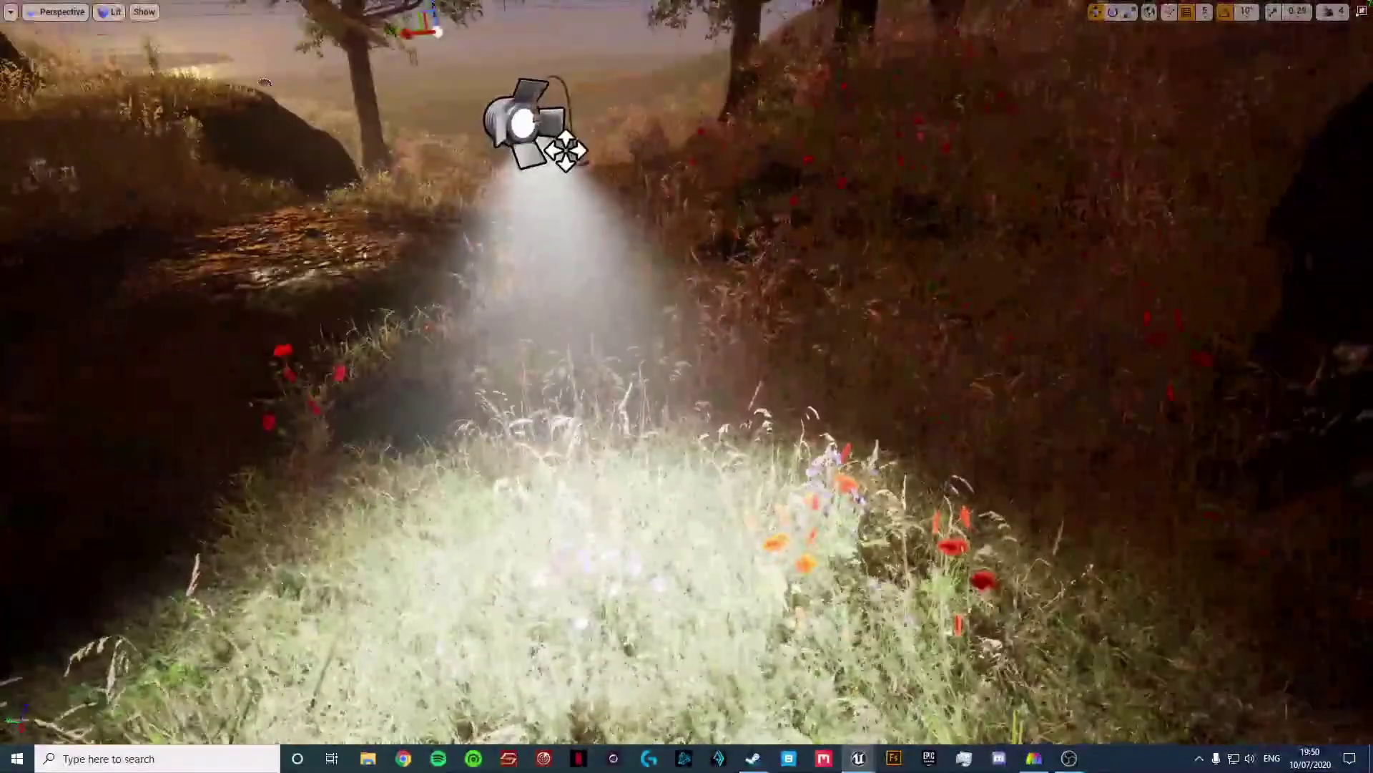
{"action": "key", "text": "F11"}
- Select AtmosphericFog, try lower Sun Multiplier values while facing the sun over the sea, and set it back to 8
{"action": "scroll", "coordinate": [388, 500], "scroll_direction": "up", "scroll_amount": 15}
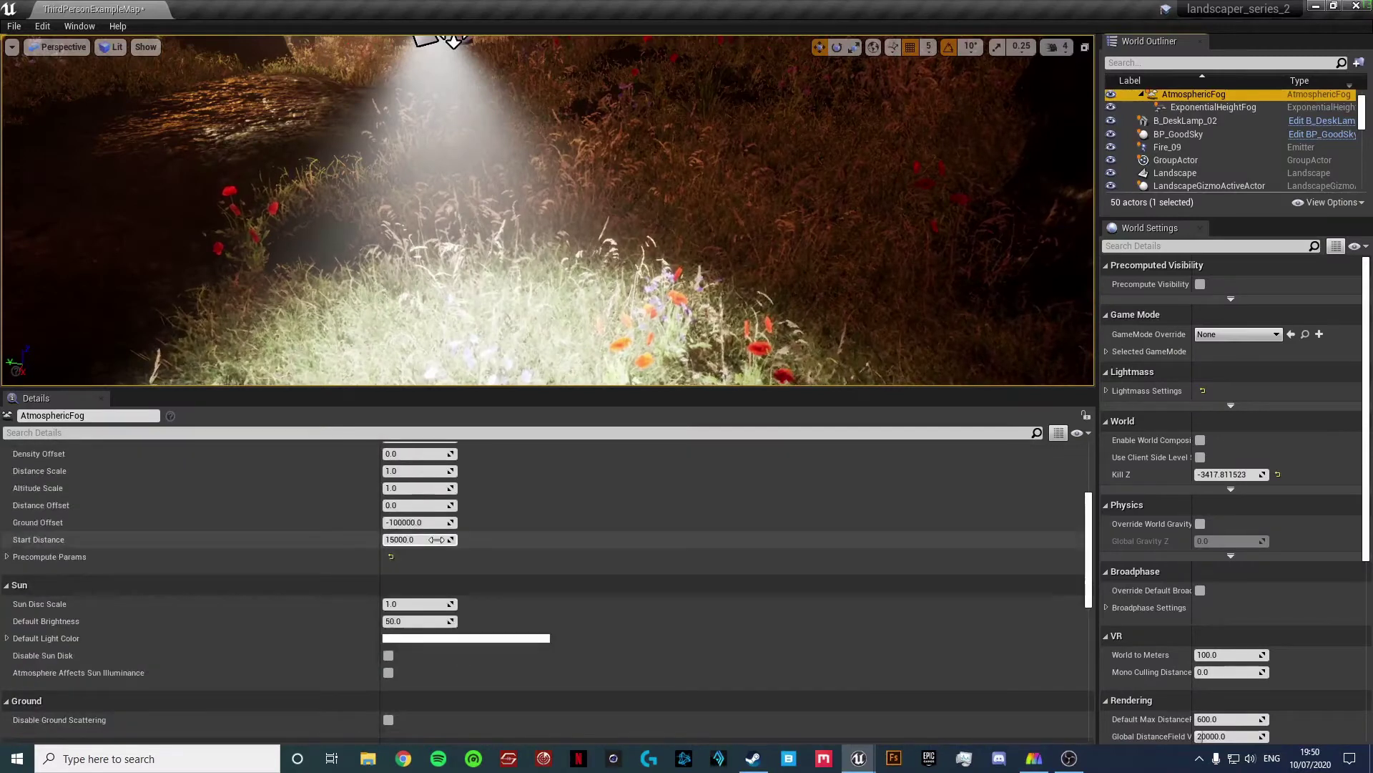
{"action": "right_click_drag", "start_coordinate": [563, 286], "coordinate": [459, 136]}
{"action": "key", "text": "w"}
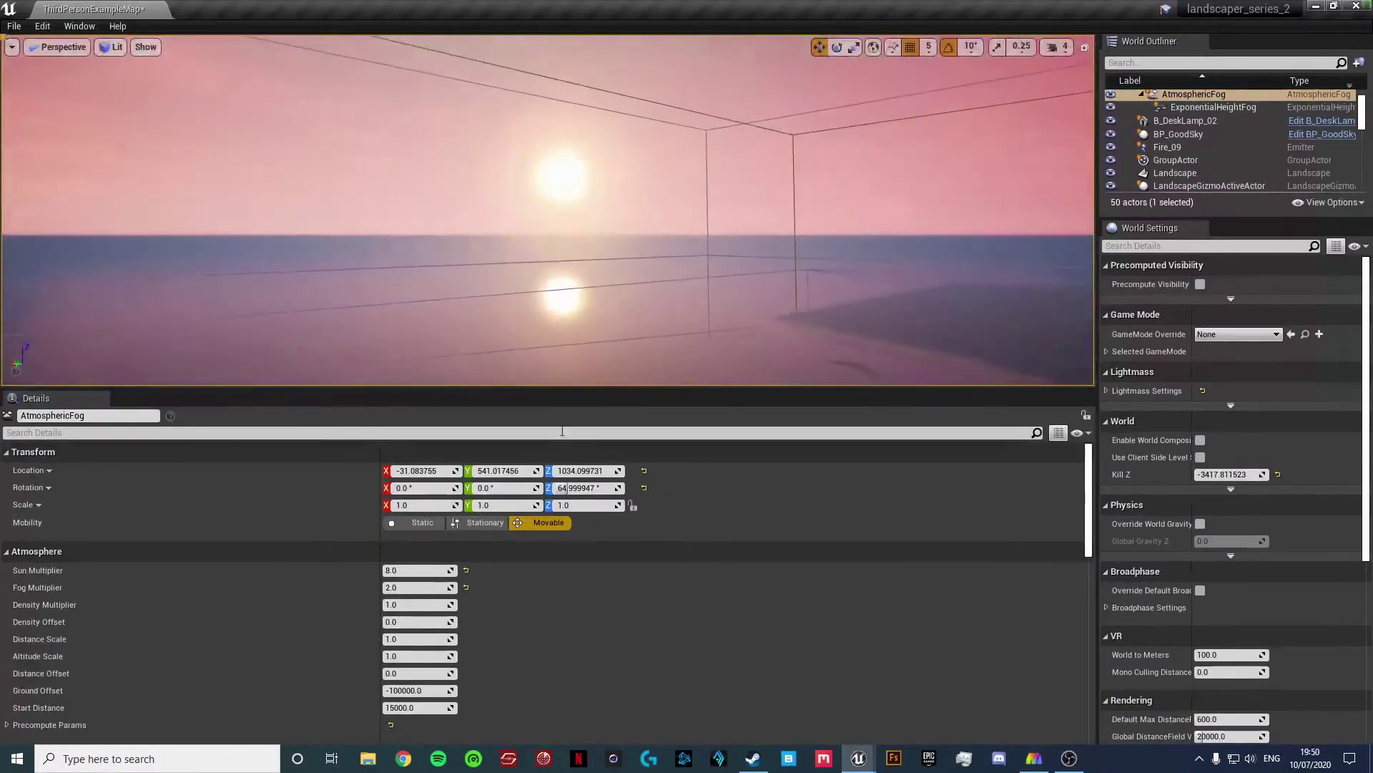
{"action": "left_click", "coordinate": [466, 570]}
{"action": "left_click_drag", "start_coordinate": [411, 569], "coordinate": [409, 569]}
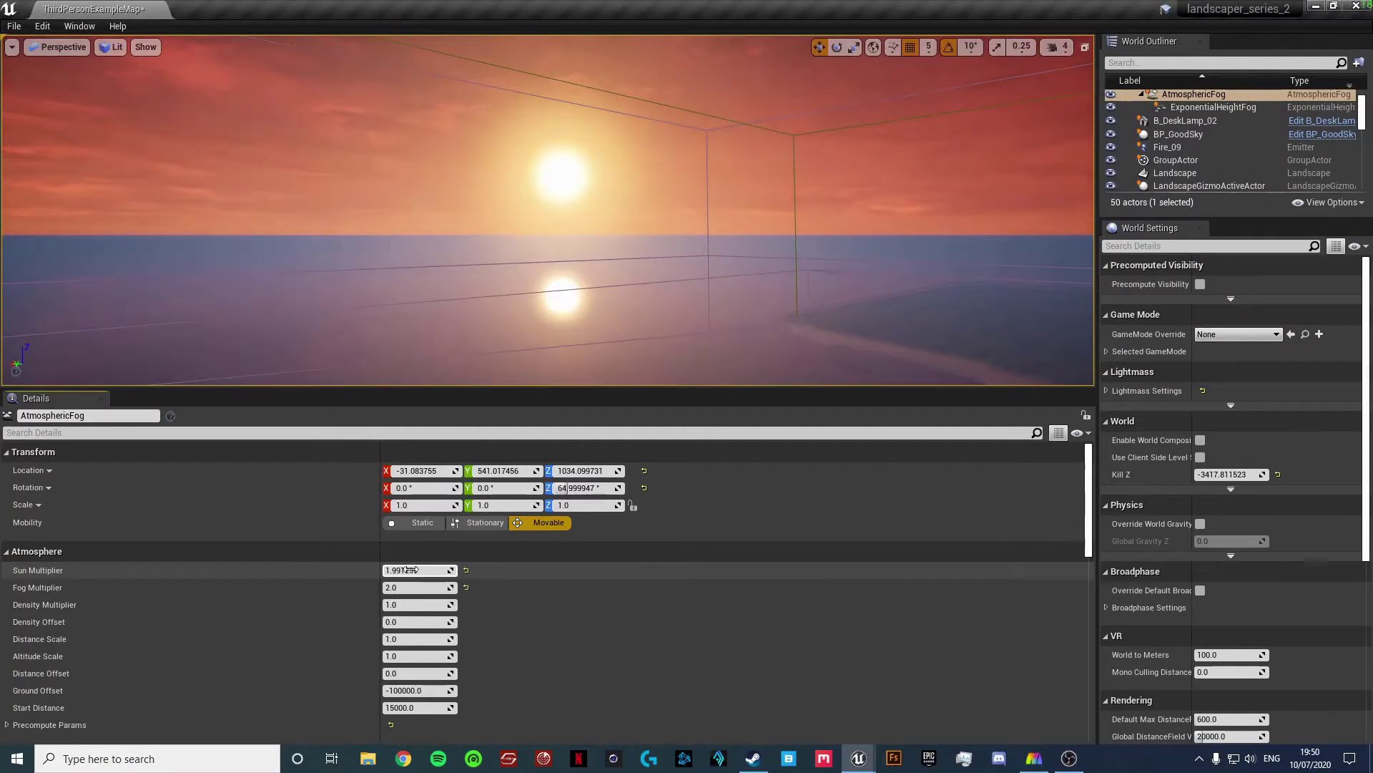
{"action": "type", "text": "8"}
{"action": "key", "text": "Return"}
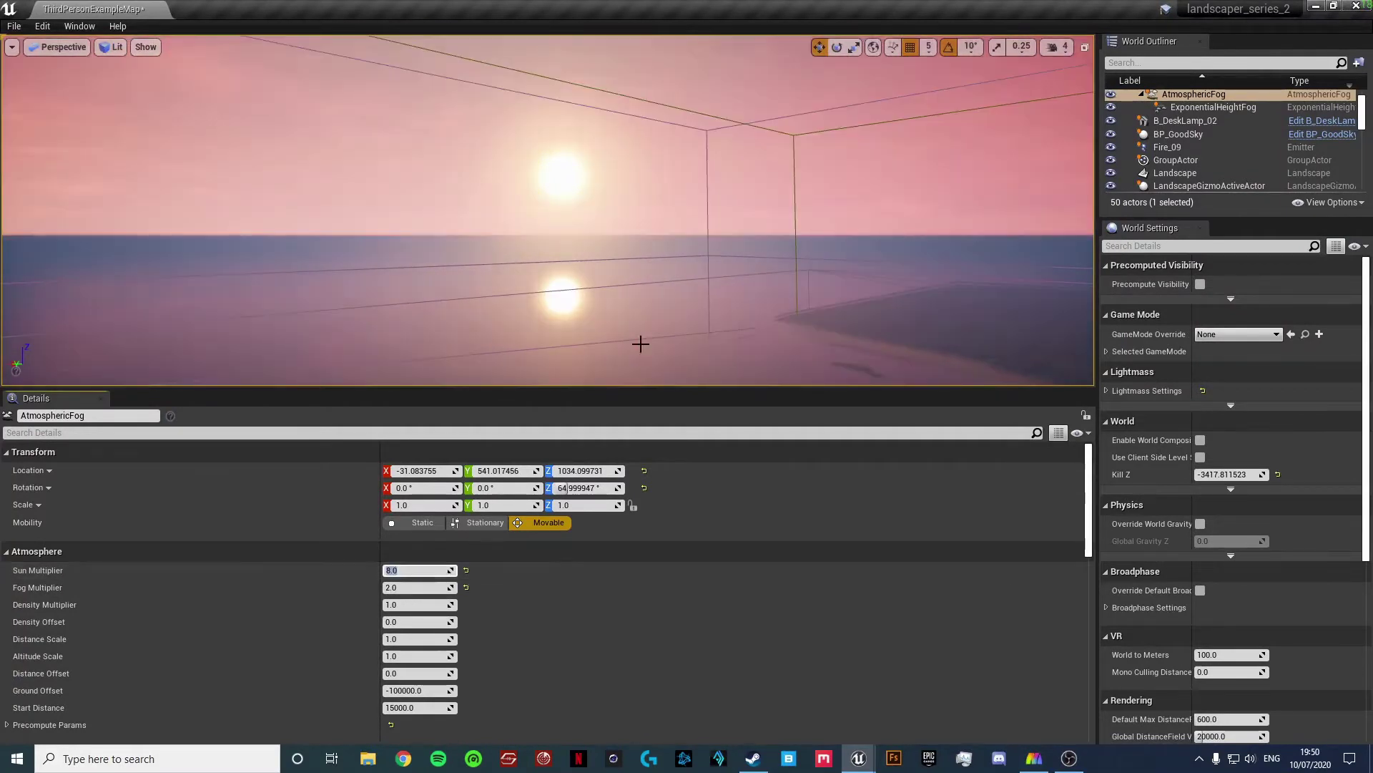
- Lower the atmospheric fog's Sun Multiplier to 4 and compare the sky around the sun and above the island
{"action": "right_click_drag", "start_coordinate": [641, 282], "coordinate": [558, 221]}
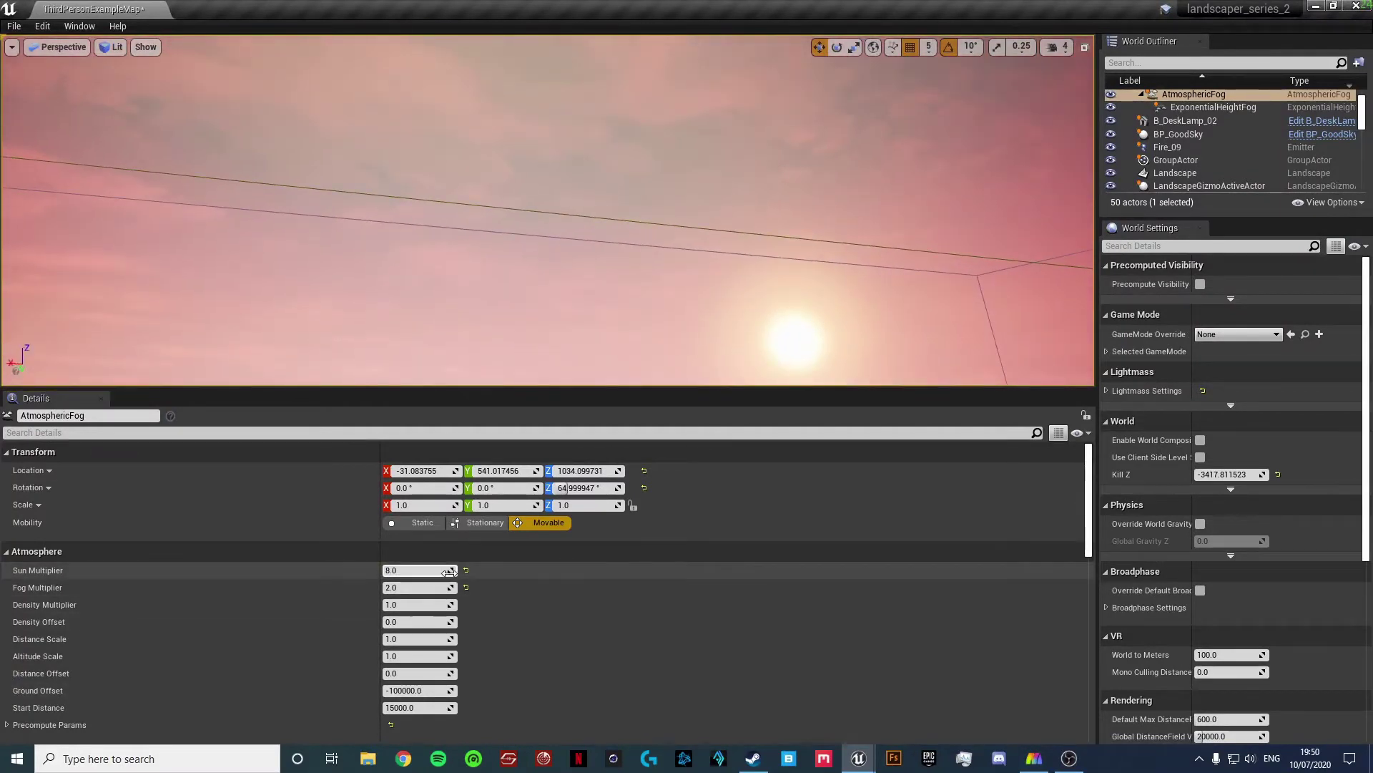
{"action": "left_click_drag", "start_coordinate": [450, 570], "coordinate": [433, 570]}
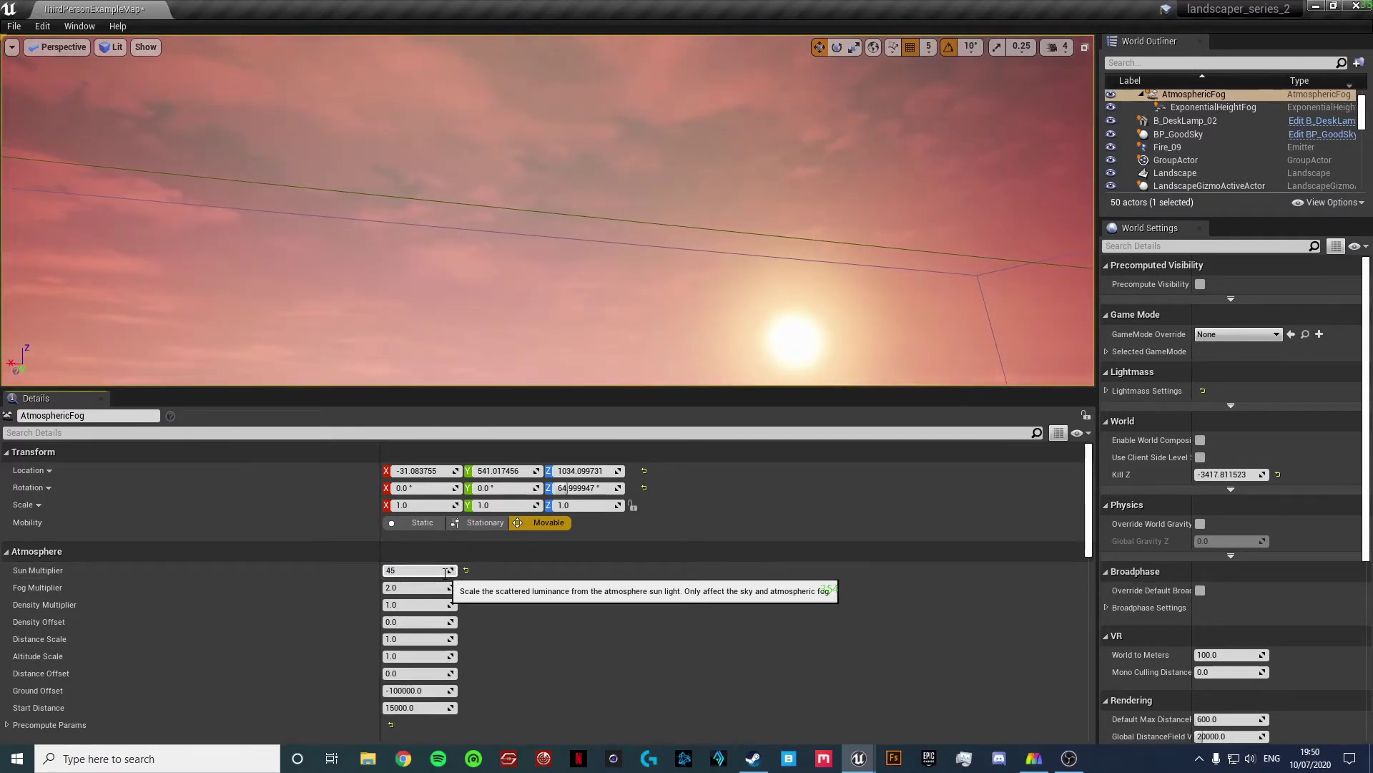
{"action": "key", "text": "BackSpace"}
{"action": "right_click_drag", "start_coordinate": [584, 327], "coordinate": [648, 381]}
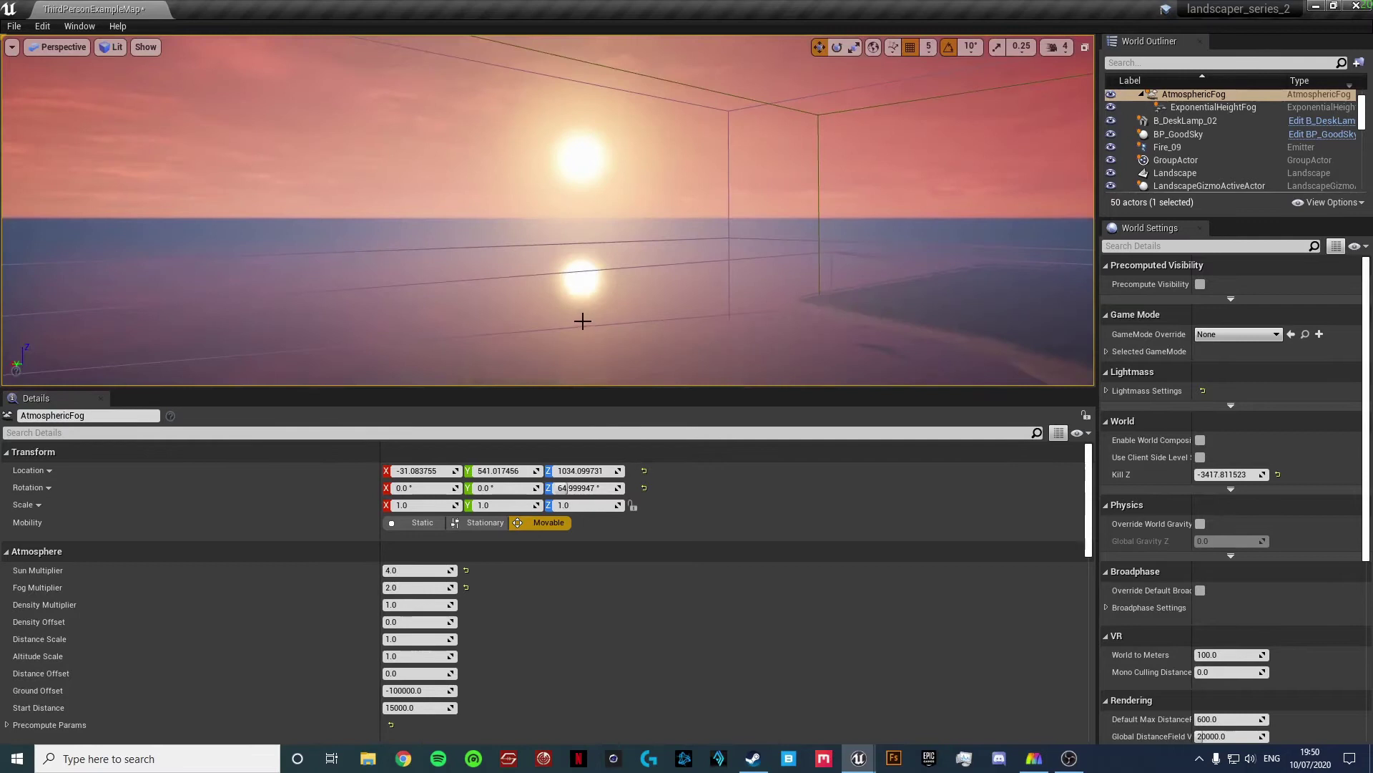
{"action": "right_click_drag", "start_coordinate": [583, 321], "coordinate": [916, 305]}
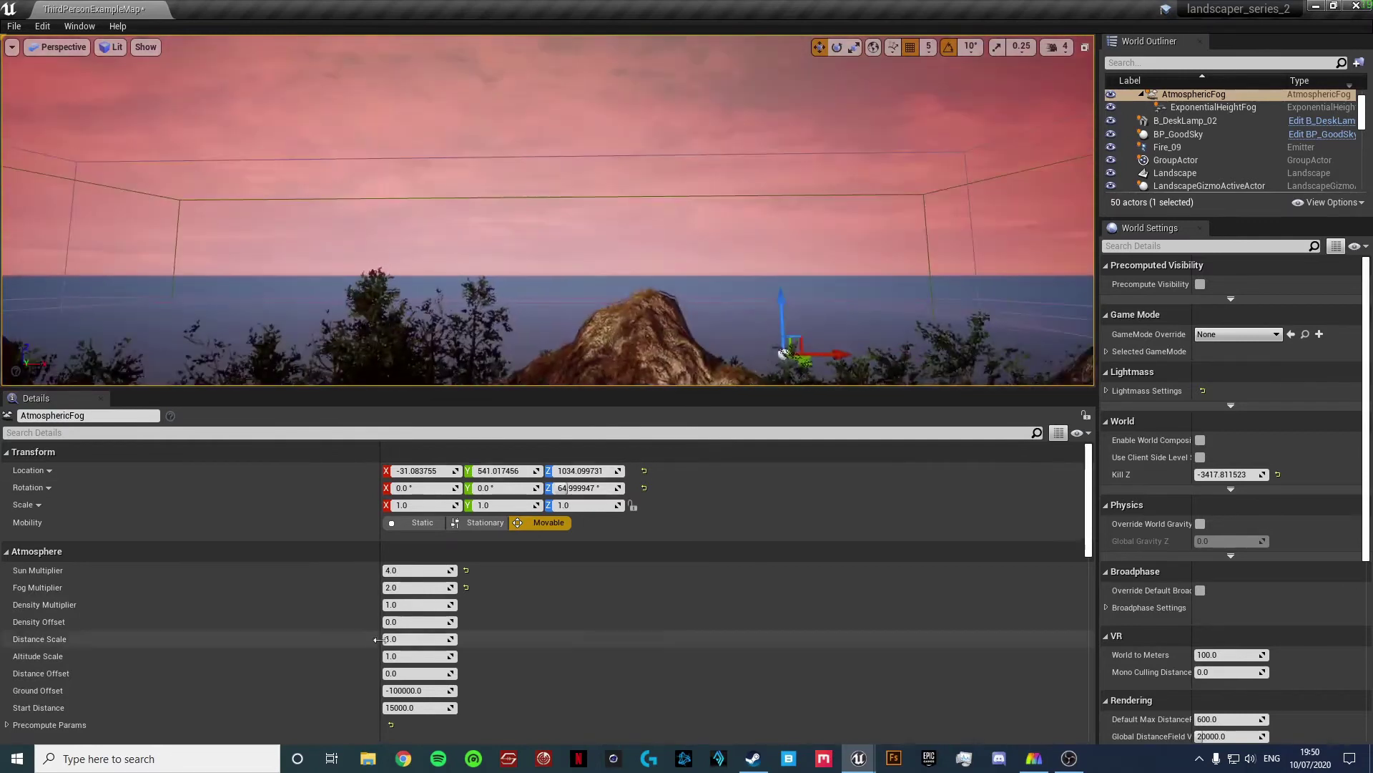
- Reset the Sun Multiplier to compare its default look, and set it to 6 while viewing the sunset over the trees
{"action": "left_click", "coordinate": [466, 571]}
{"action": "right_click_drag", "start_coordinate": [621, 360], "coordinate": [300, 373]}
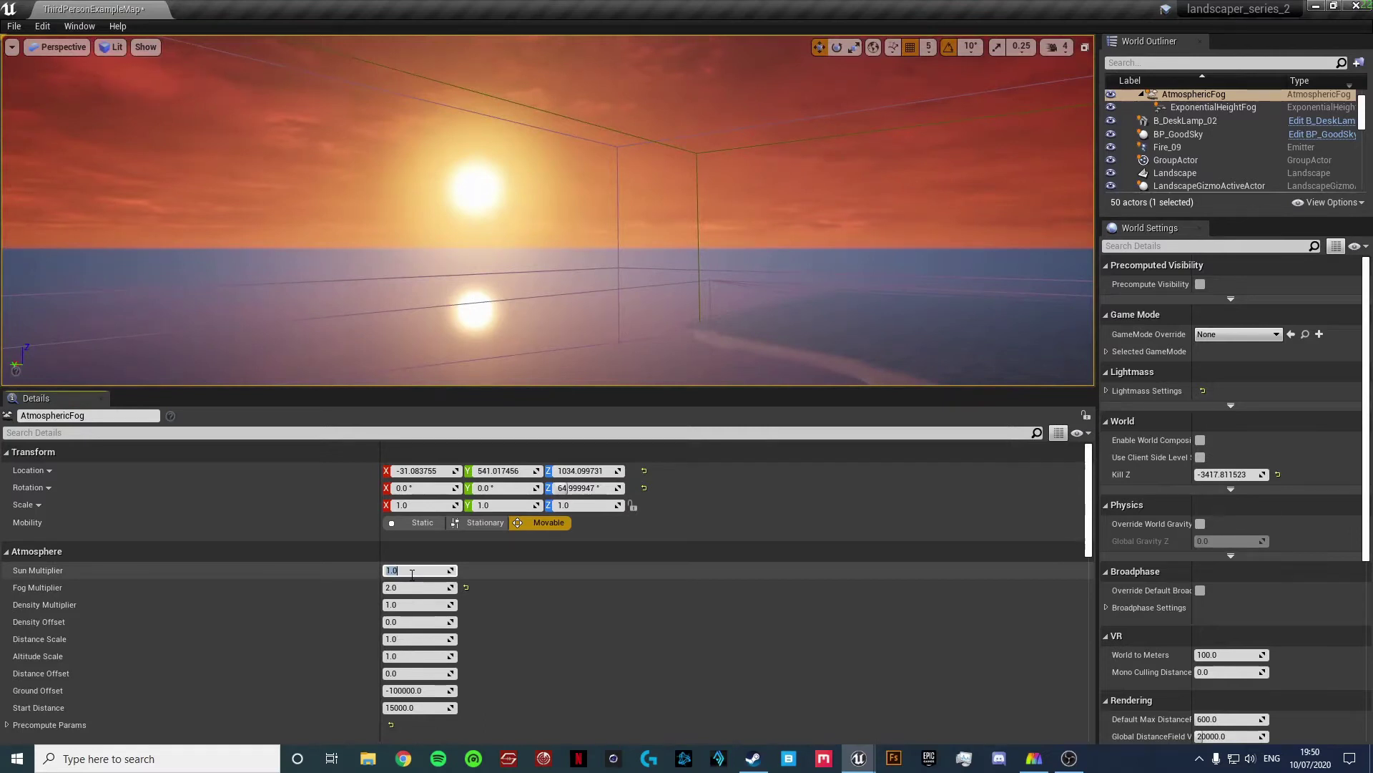
{"action": "type", "text": "6"}
{"action": "key", "text": "Return"}
{"action": "right_click_drag", "start_coordinate": [647, 343], "coordinate": [651, 236]}
{"action": "key", "text": "w"}
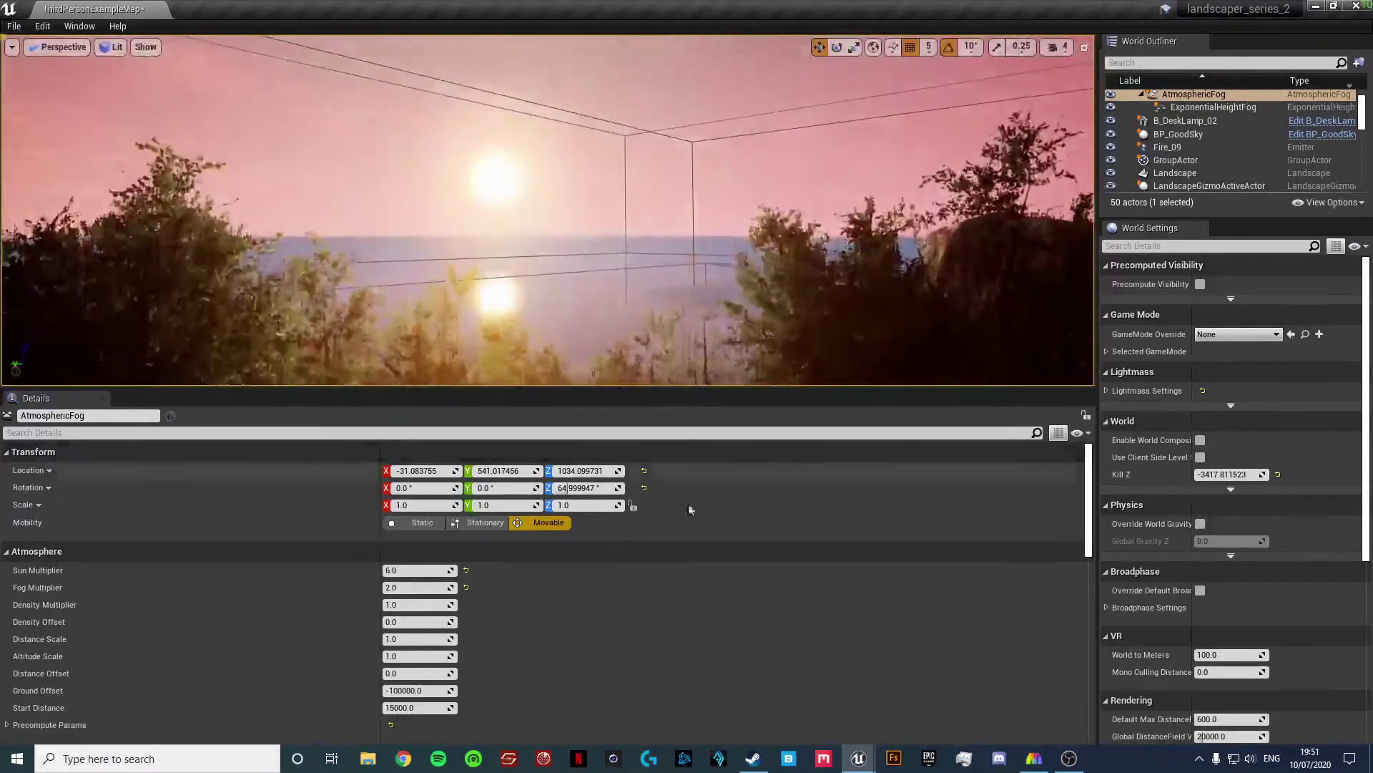
{"action": "right_click_drag", "start_coordinate": [549, 315], "coordinate": [525, 329]}
{"action": "key", "text": "e"}
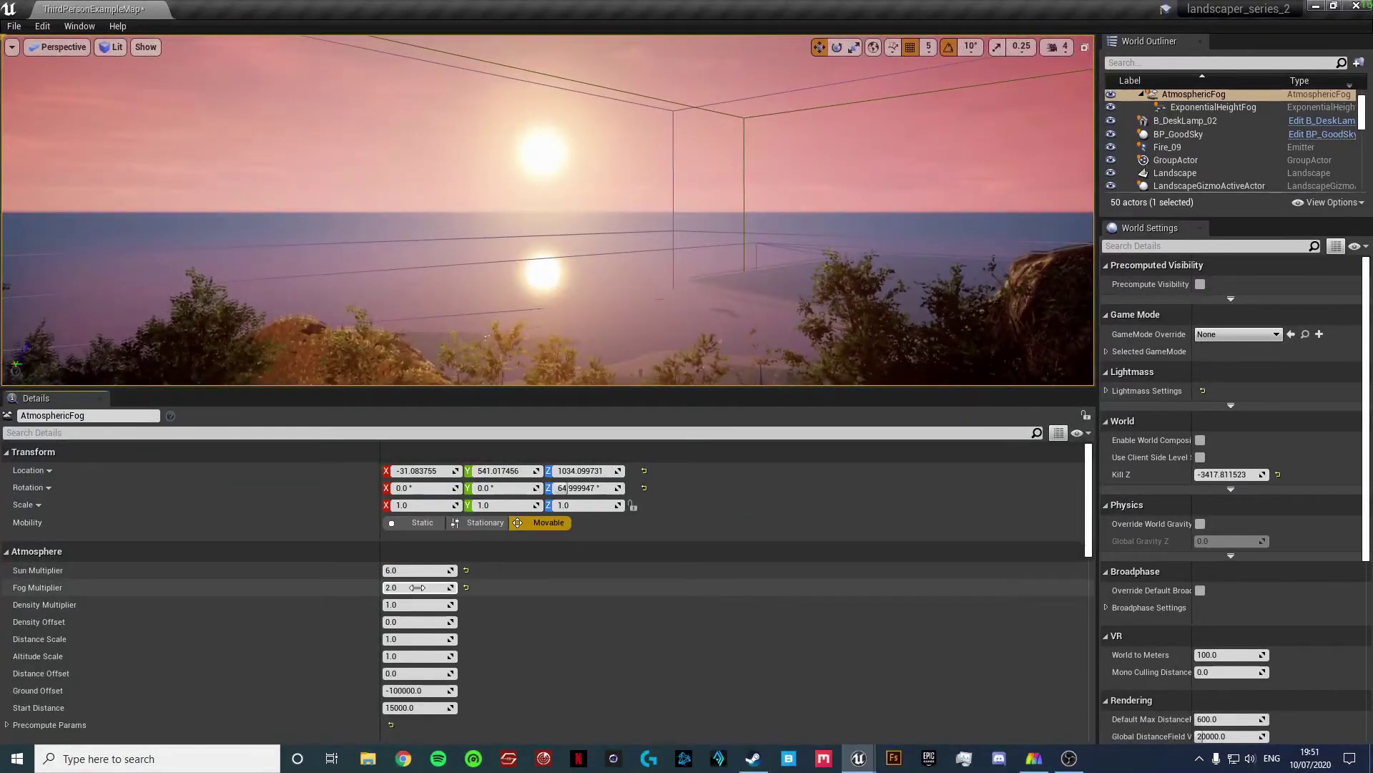
- Try higher Fog Multiplier and Density Multiplier values on AtmosphericFog, returning them to 2.0 and 1.0
{"action": "mouse_move", "coordinate": [417, 588]}
{"action": "left_mouse_down"}
{"action": "mouse_move", "coordinate": [447, 588]}
{"action": "mouse_move", "coordinate": [418, 587]}
{"action": "left_mouse_up"}
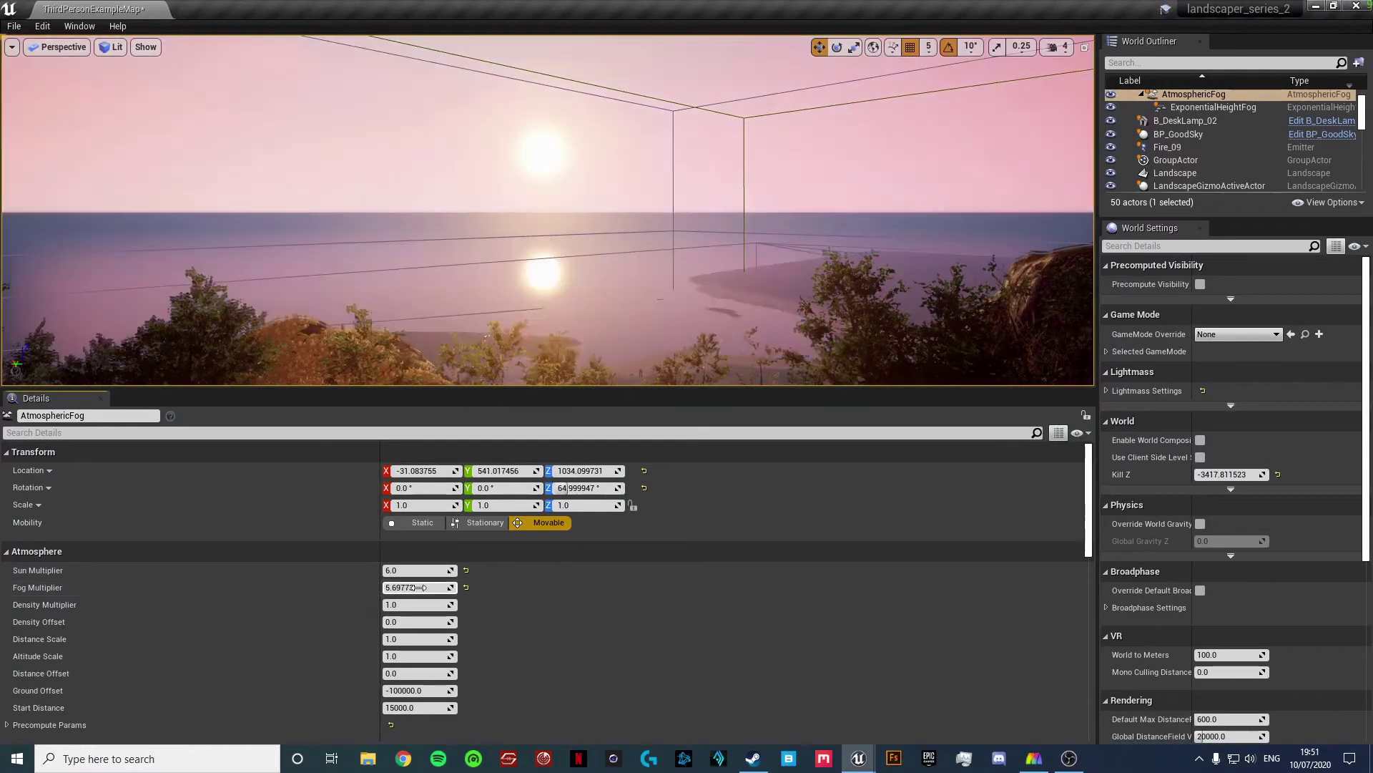
{"action": "key", "text": "Return"}
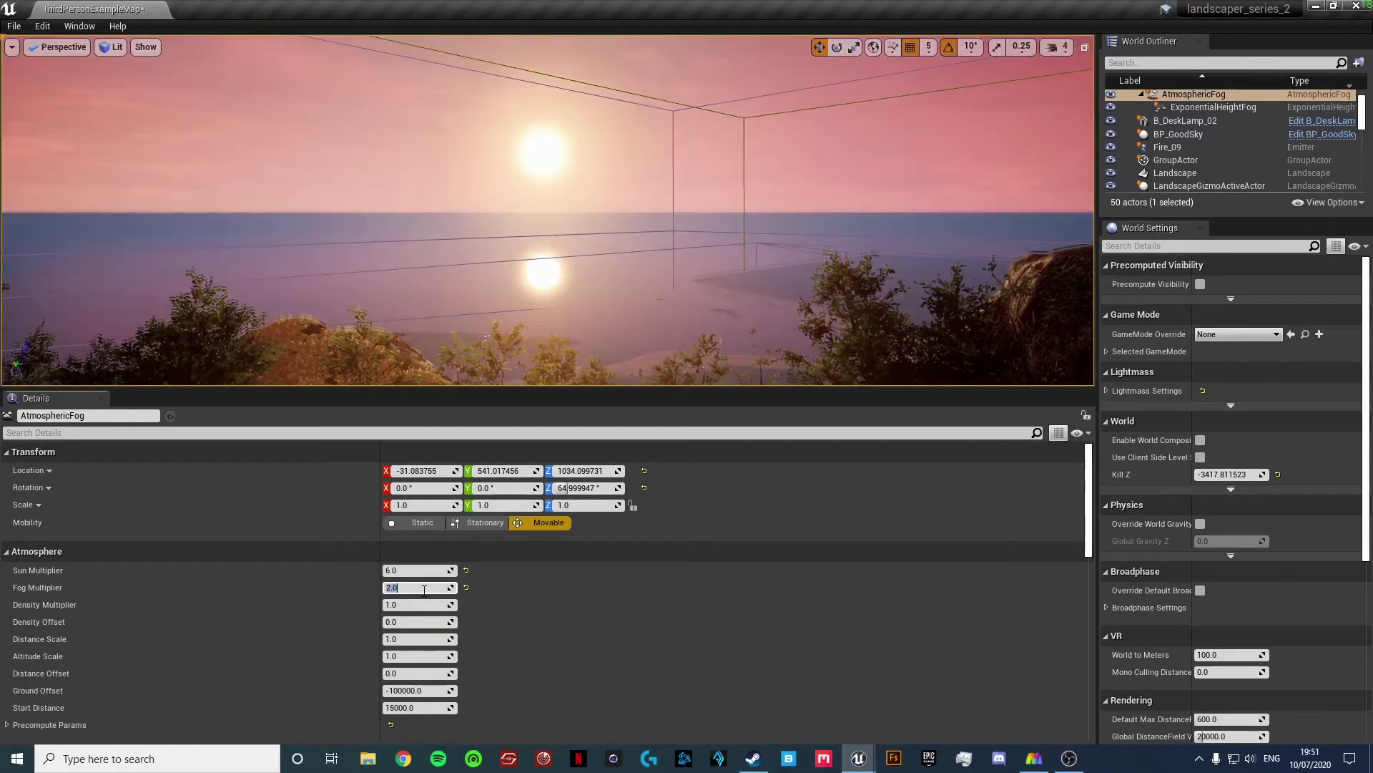
{"action": "left_click", "coordinate": [465, 615]}
{"action": "left_click_drag", "start_coordinate": [434, 607], "coordinate": [458, 607]}
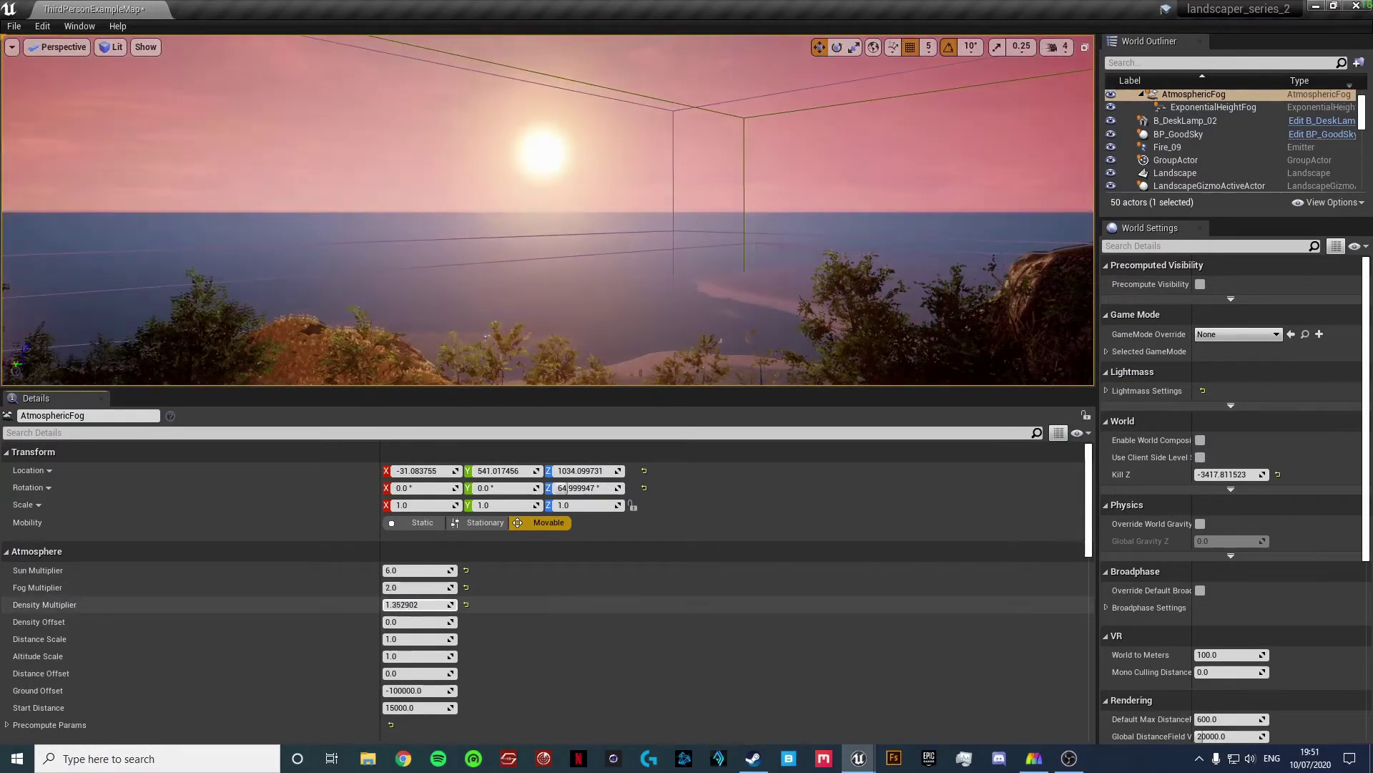
{"action": "left_click", "coordinate": [466, 604]}
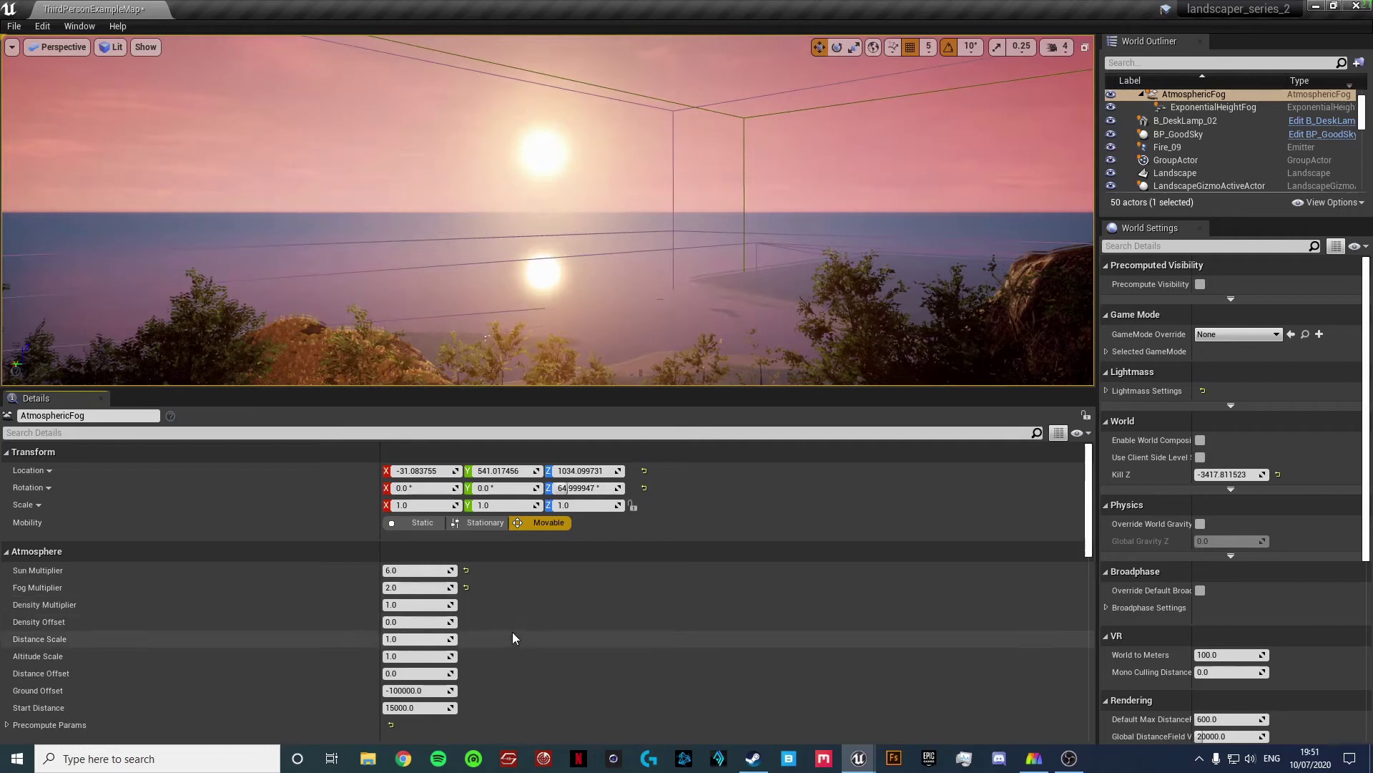
- Fly down to the character on the beach to examine the atmosphere, and collapse AtmosphericFog's Atmosphere settings
{"action": "scroll", "coordinate": [475, 676], "scroll_direction": "down", "scroll_amount": 7}
{"action": "key", "text": "w"}
{"action": "right_click_drag", "start_coordinate": [544, 300], "coordinate": [1263, 300]}
{"action": "key", "text": "w"}
{"action": "key", "text": "w"}
{"action": "key", "text": "w"}
{"action": "key", "text": "a"}
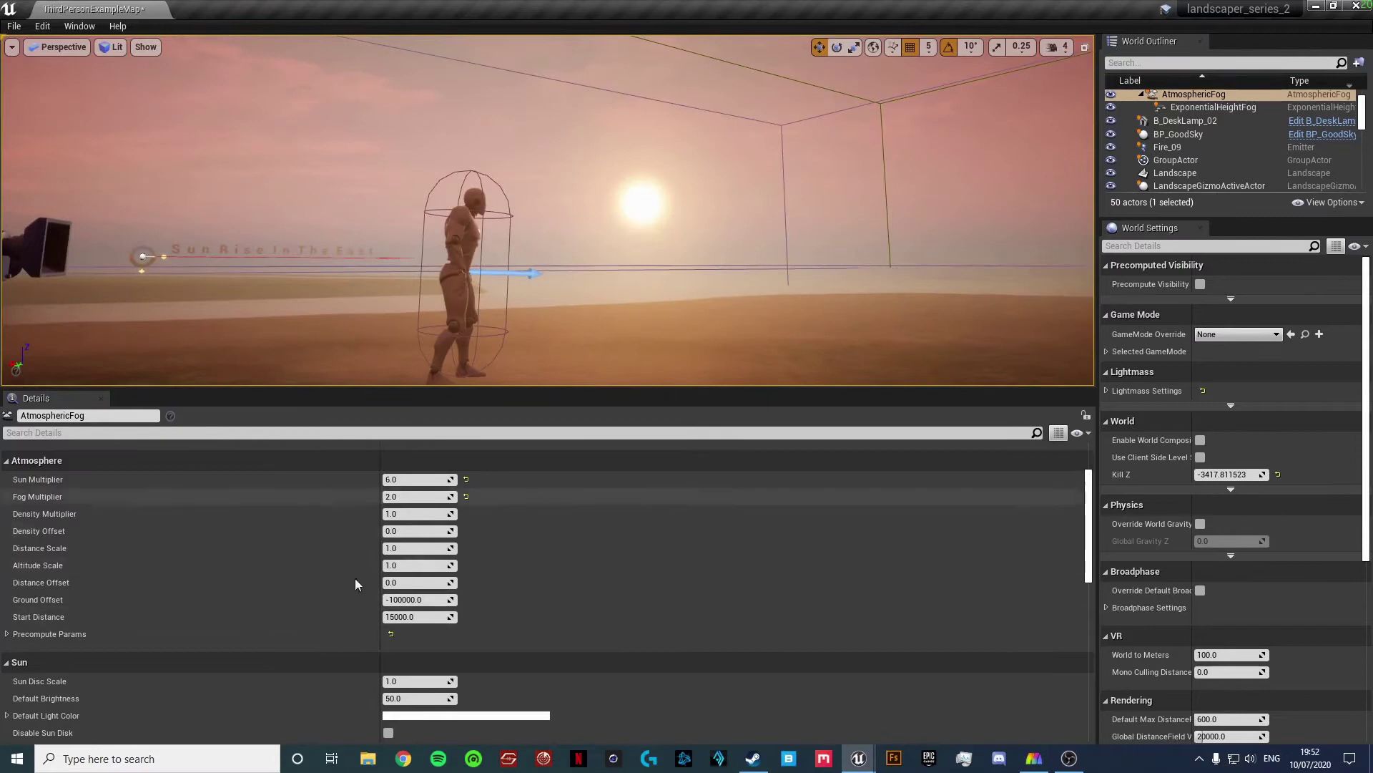
{"action": "left_click", "coordinate": [7, 461]}
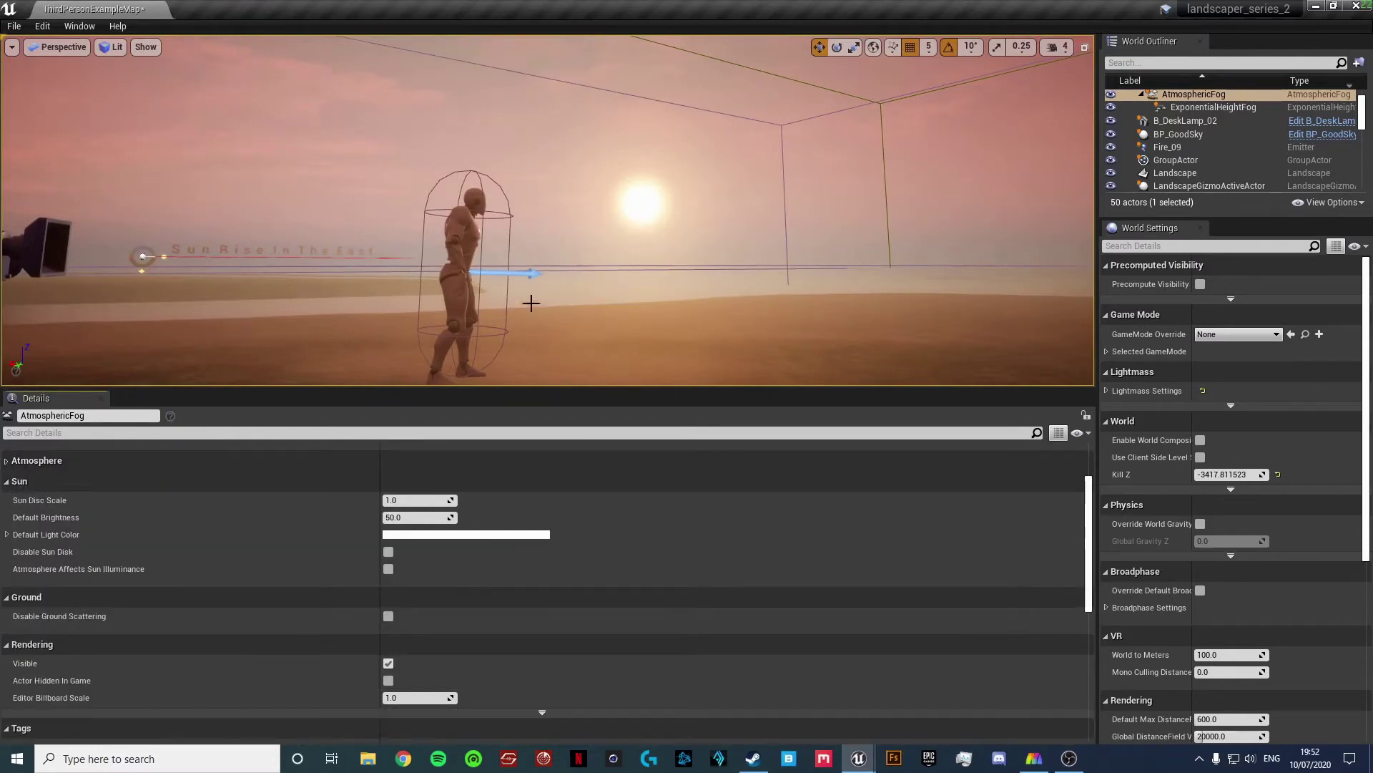
- Select the MAIN light component of BP_GoodSky and set its Intensity to 15 lux
{"action": "scroll", "coordinate": [1189, 151], "scroll_direction": "up", "scroll_amount": 2}
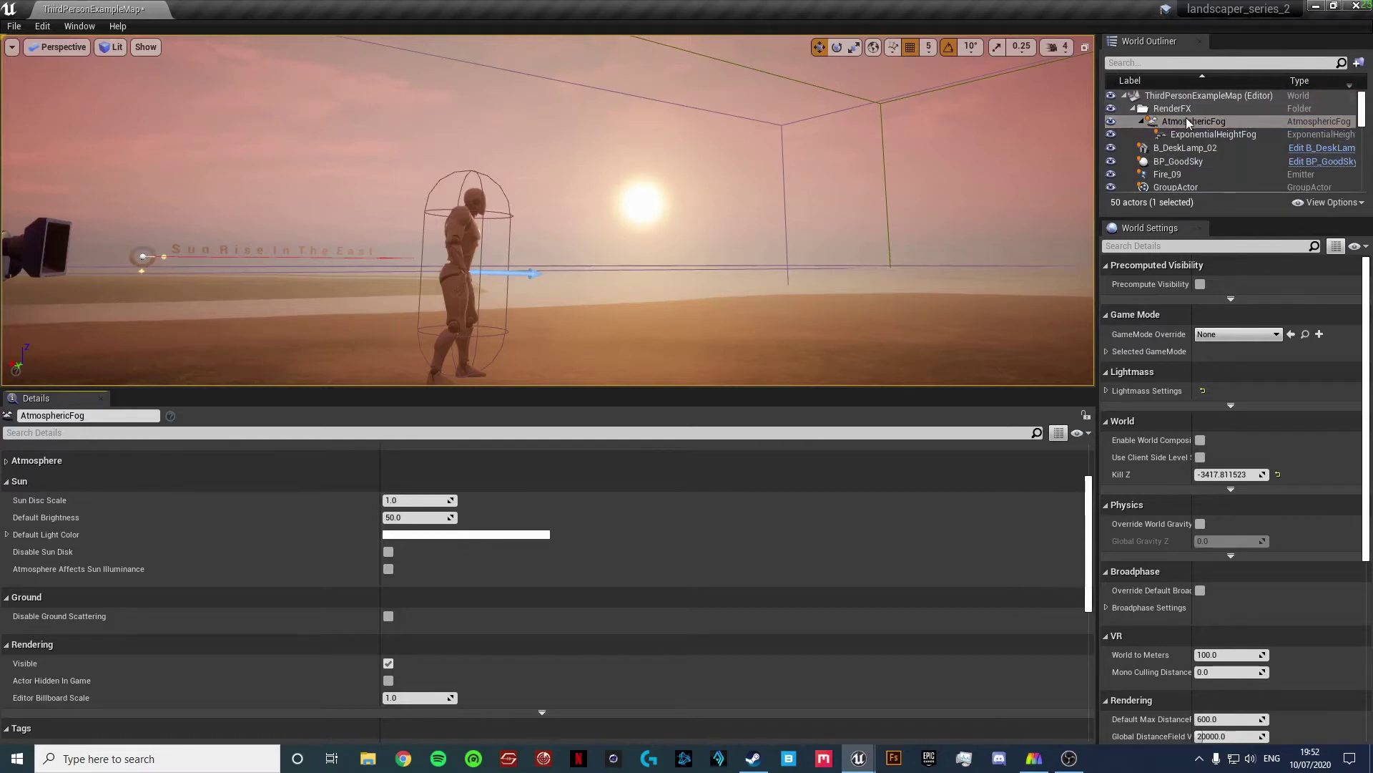
{"action": "left_click", "coordinate": [1177, 162]}
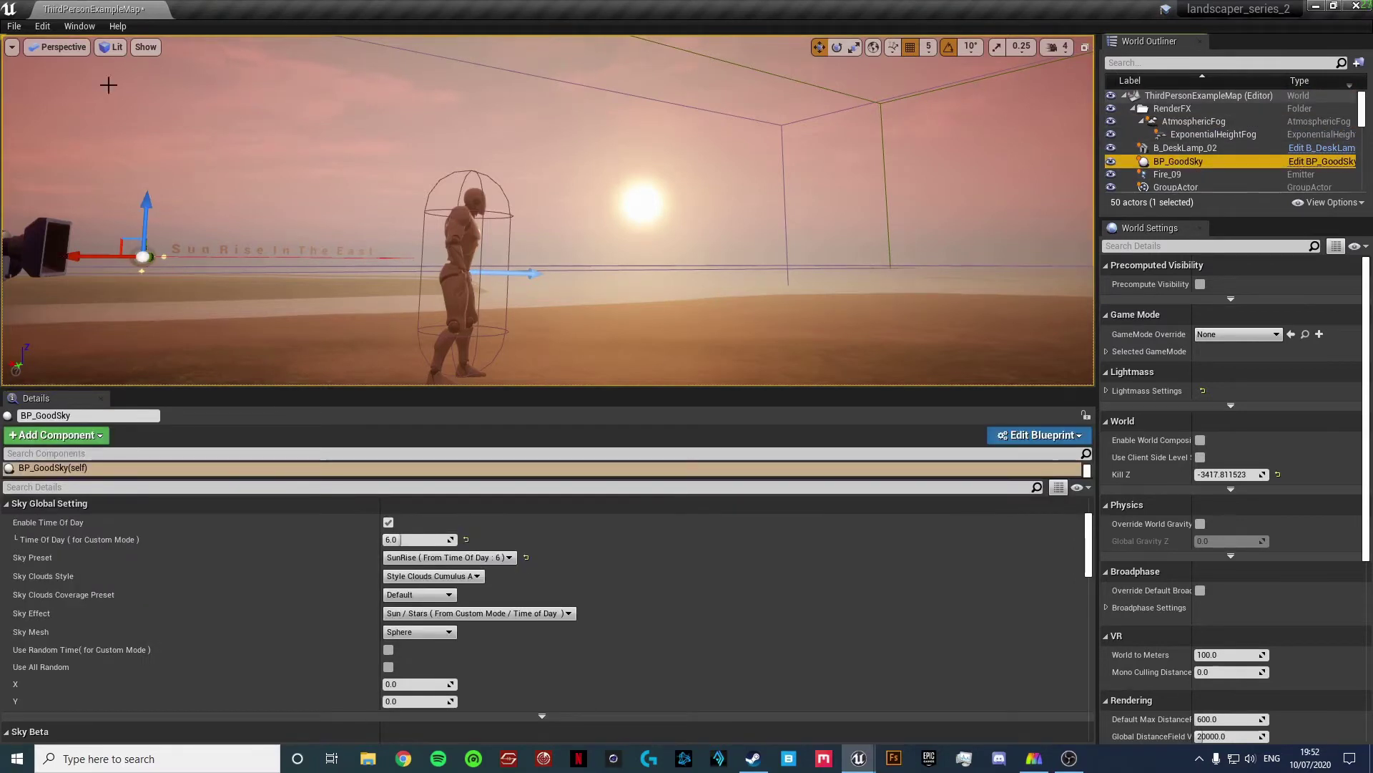
{"action": "scroll", "coordinate": [1234, 152], "scroll_direction": "down", "scroll_amount": 2}
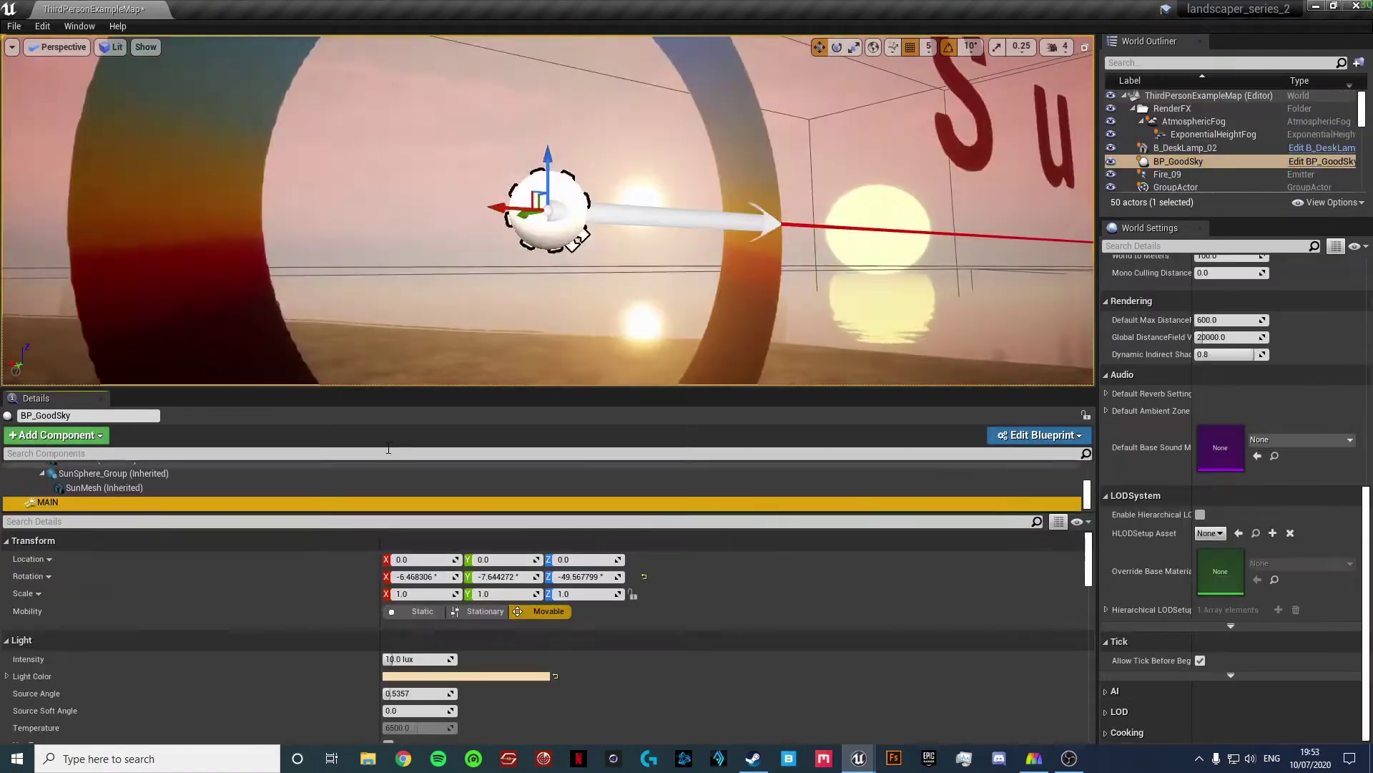
{"action": "right_click_drag", "start_coordinate": [638, 280], "coordinate": [267, 281]}
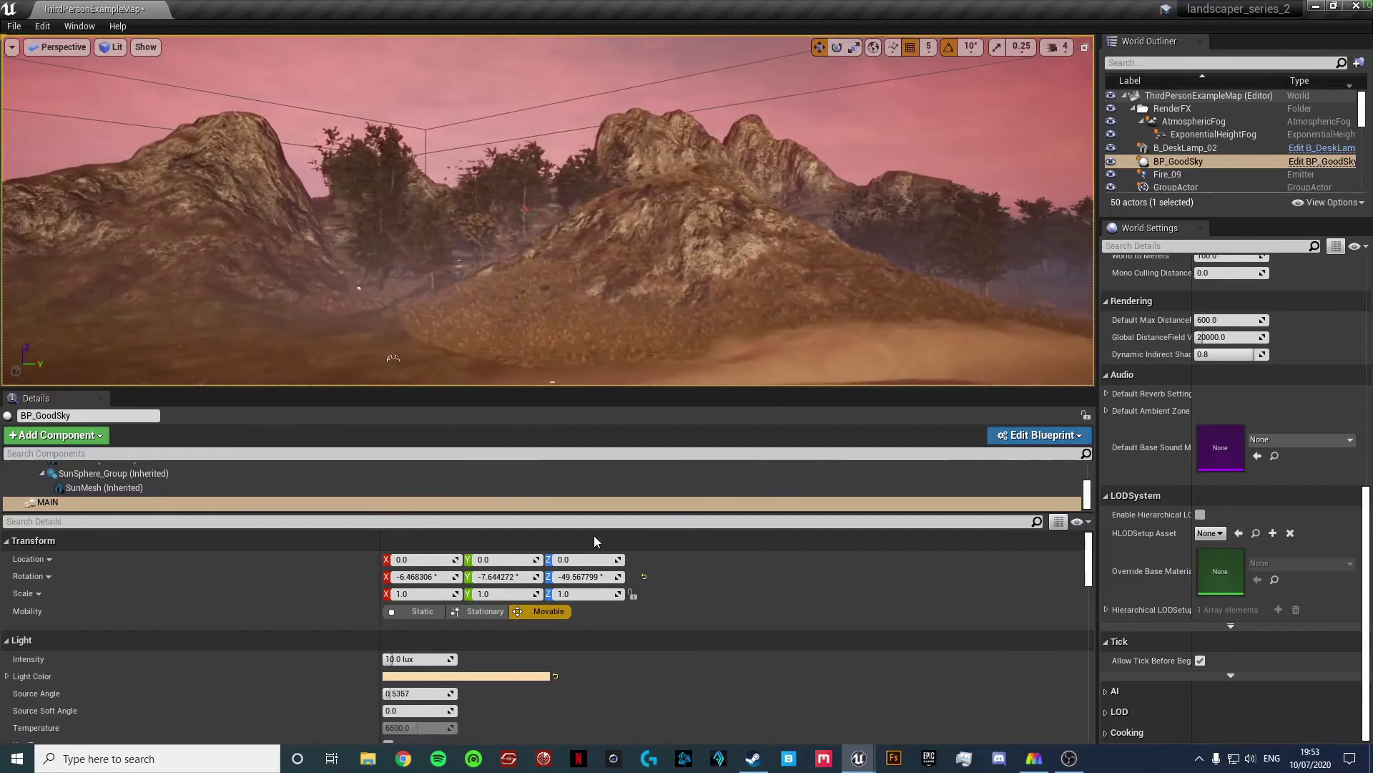
{"action": "mouse_move", "coordinate": [391, 660]}
{"action": "left_mouse_down"}
{"action": "mouse_move", "coordinate": [456, 660]}
{"action": "mouse_move", "coordinate": [385, 660]}
{"action": "left_mouse_up"}
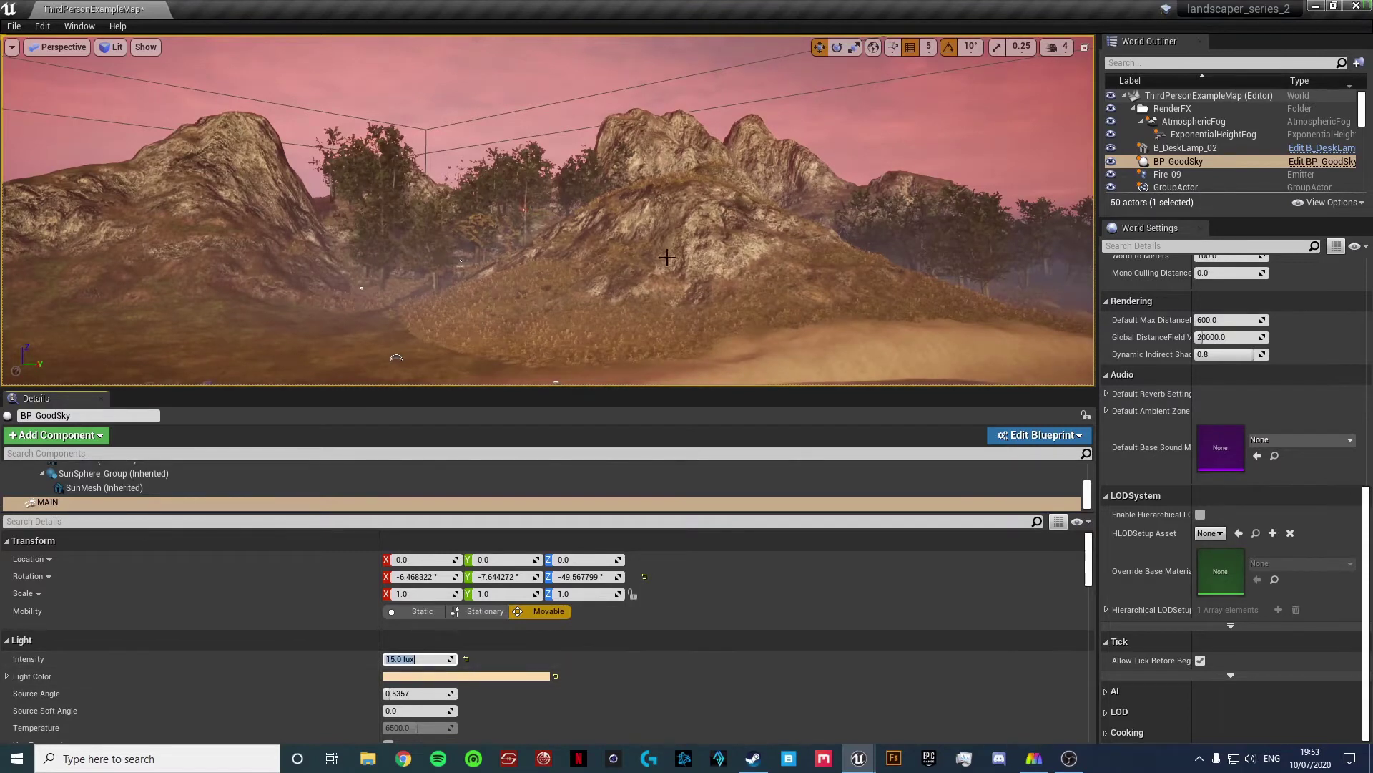
- Set the MAIN light's Light Color to a soft orange with R 1.0, G about 0.6 and B about 0.26
{"action": "right_click_drag", "start_coordinate": [458, 286], "coordinate": [801, 286]}
{"action": "right_click_drag", "start_coordinate": [358, 215], "coordinate": [859, 222]}
{"action": "right_click_drag", "start_coordinate": [458, 215], "coordinate": [816, 214]}
{"action": "left_click", "coordinate": [491, 676]}
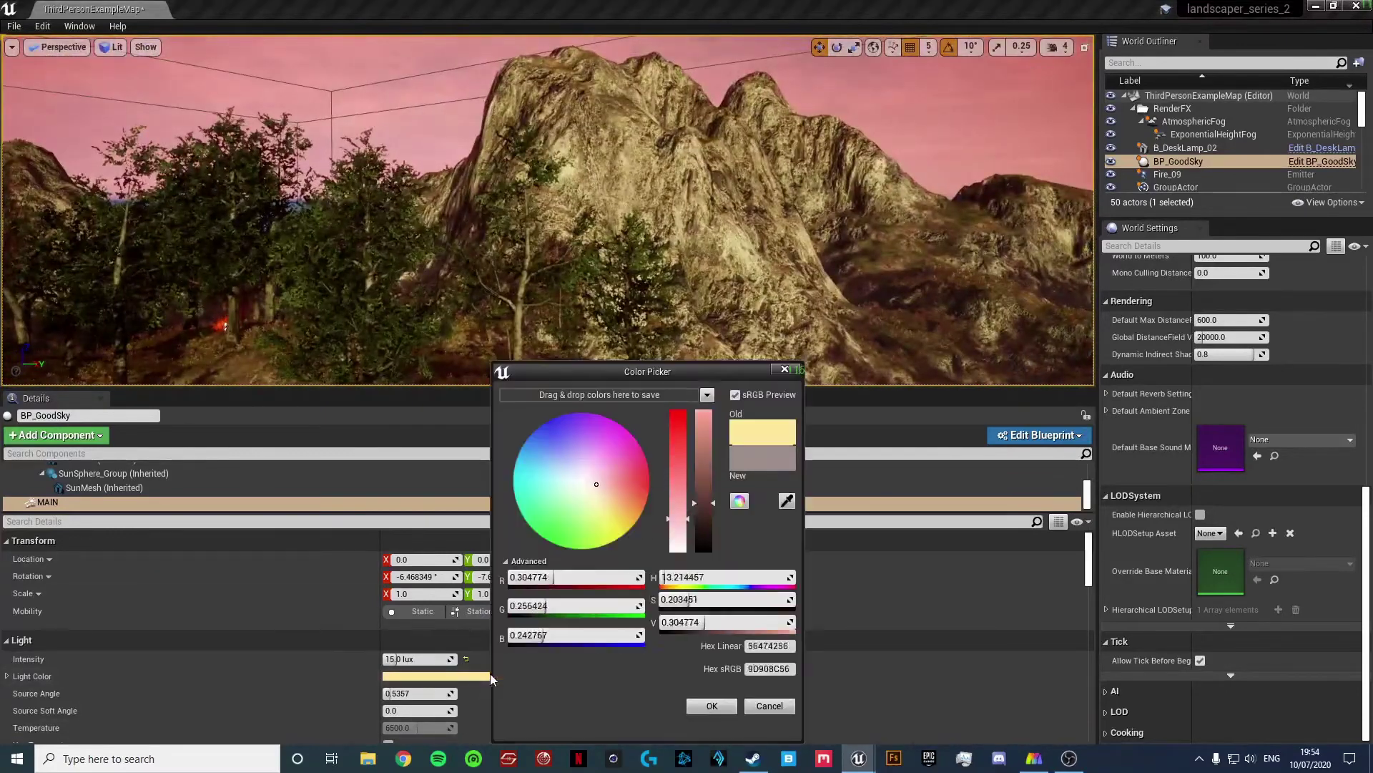
{"action": "left_click_drag", "start_coordinate": [603, 504], "coordinate": [631, 506]}
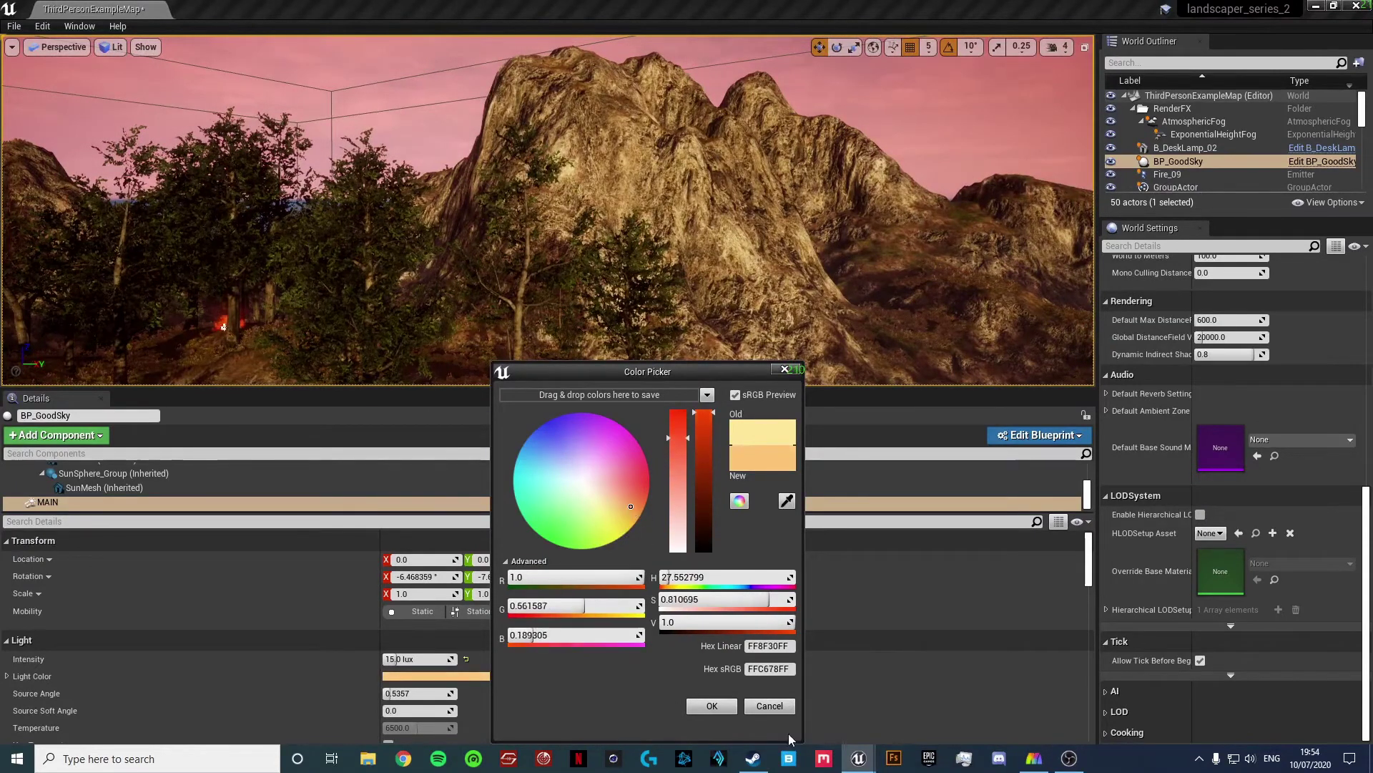
{"action": "left_click_drag", "start_coordinate": [683, 437], "coordinate": [683, 449]}
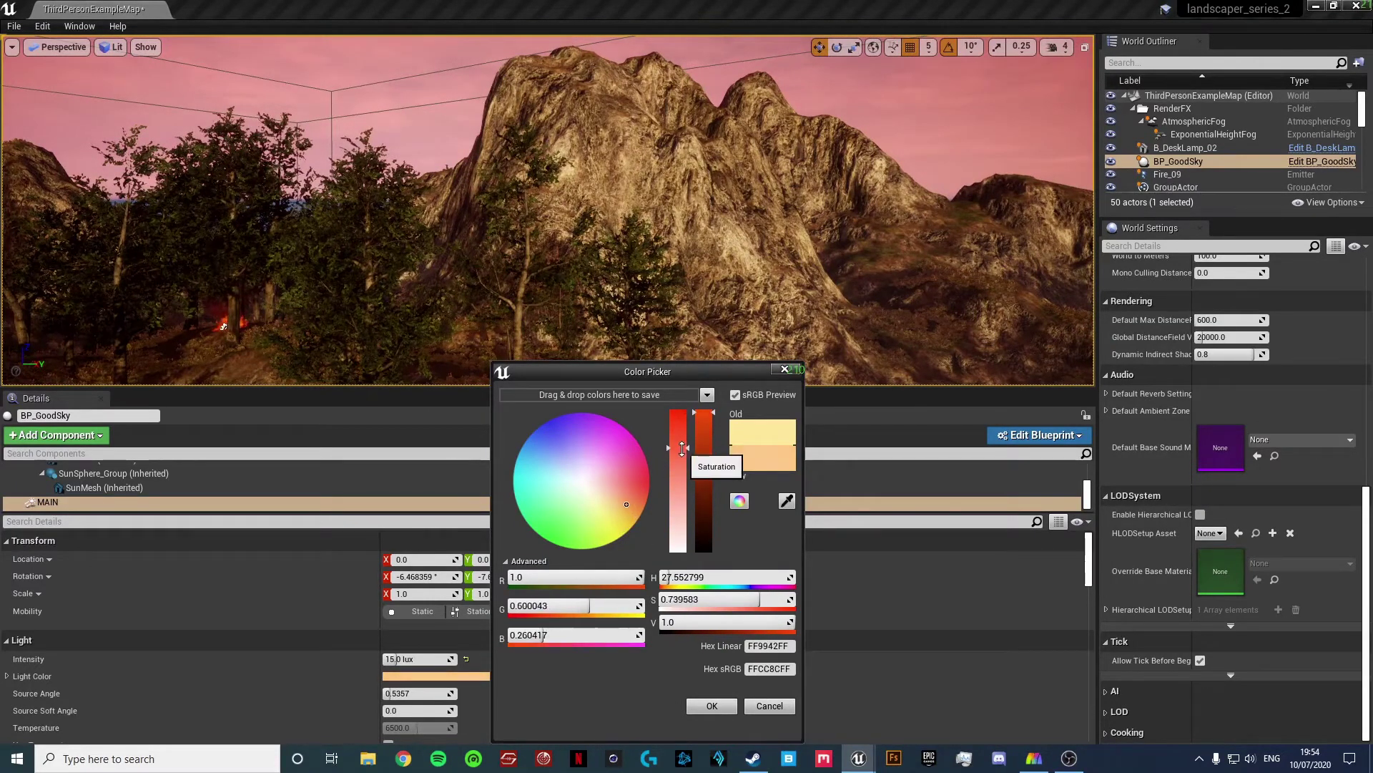
{"action": "left_click", "coordinate": [721, 711]}
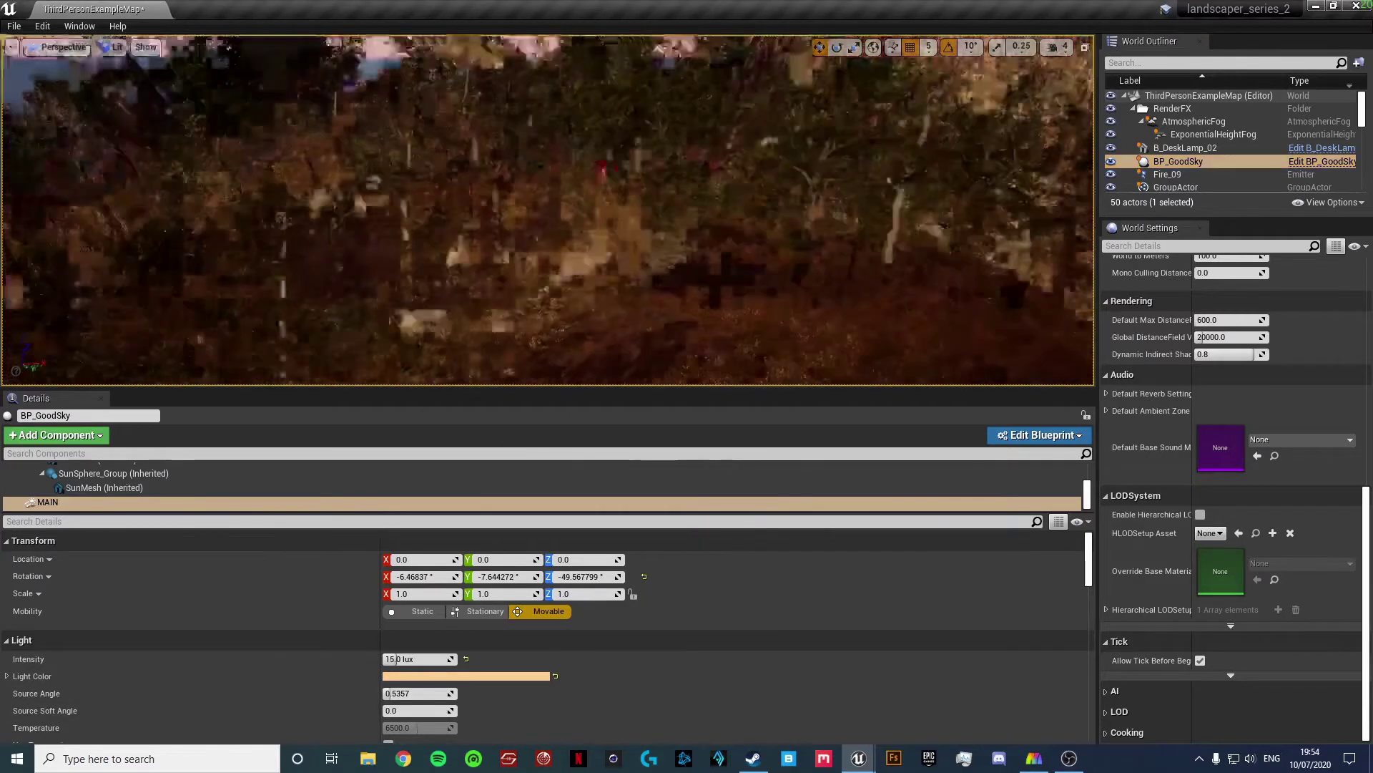
- Reset the MAIN light's Bloom Scale to its default of 0.2 and view the light shafts around the sun over the hillside
{"action": "right_click_drag", "start_coordinate": [627, 277], "coordinate": [493, 236]}
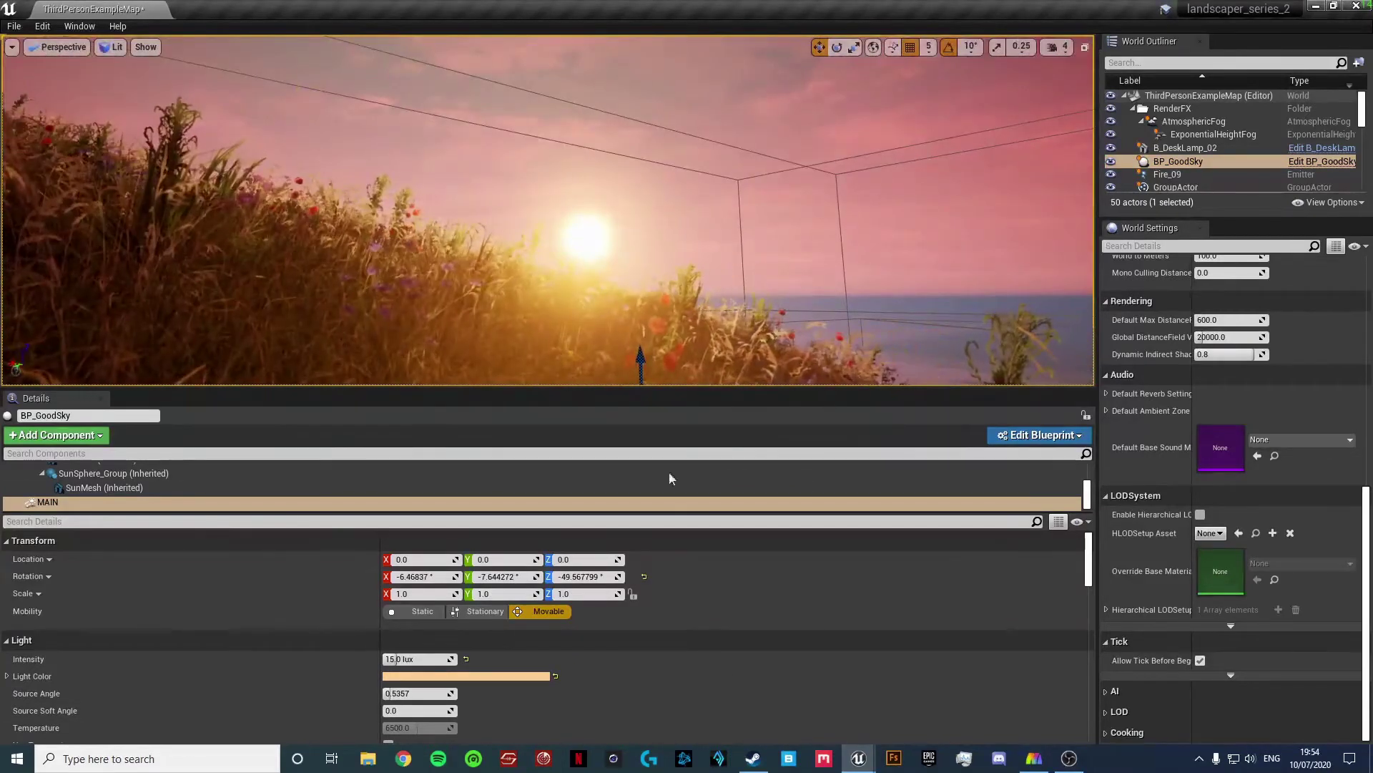
{"action": "scroll", "coordinate": [443, 644], "scroll_direction": "down", "scroll_amount": 10}
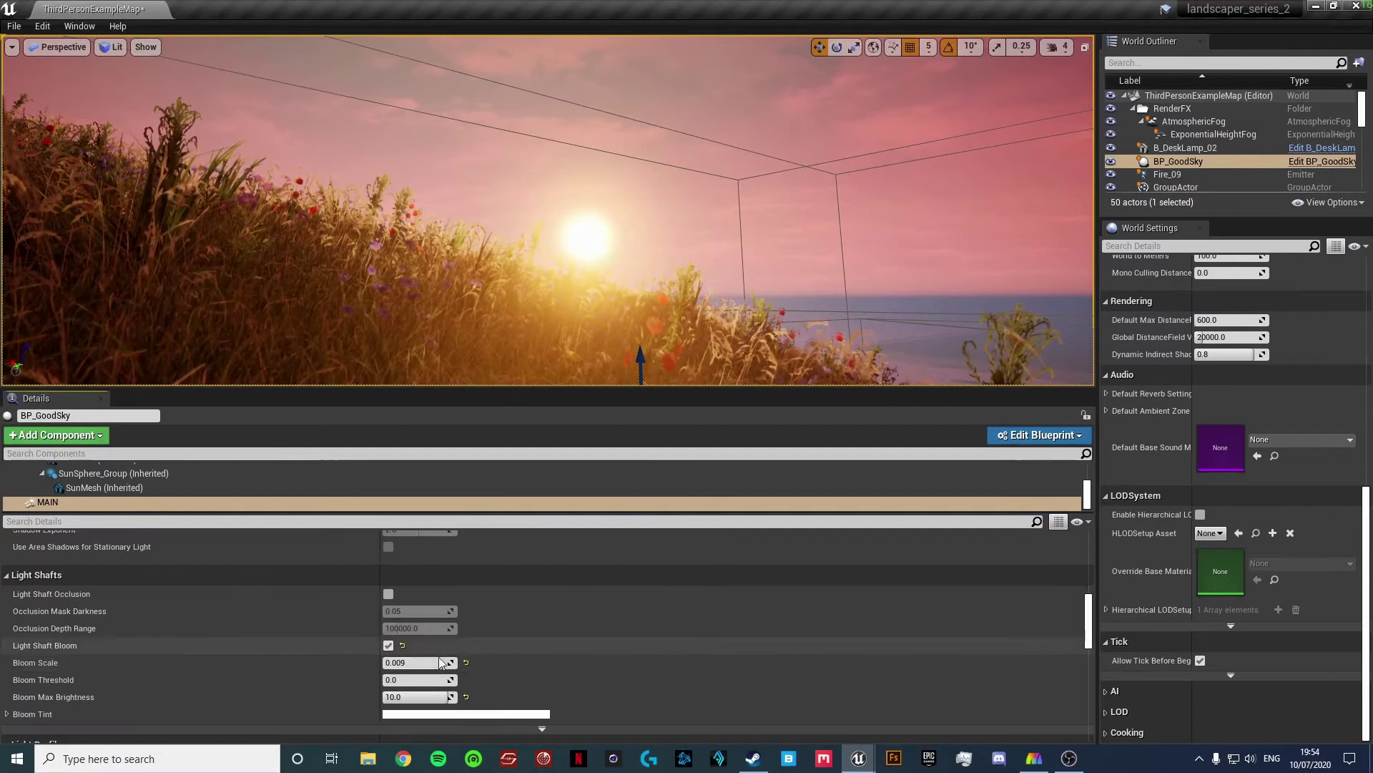
{"action": "left_click", "coordinate": [467, 664]}
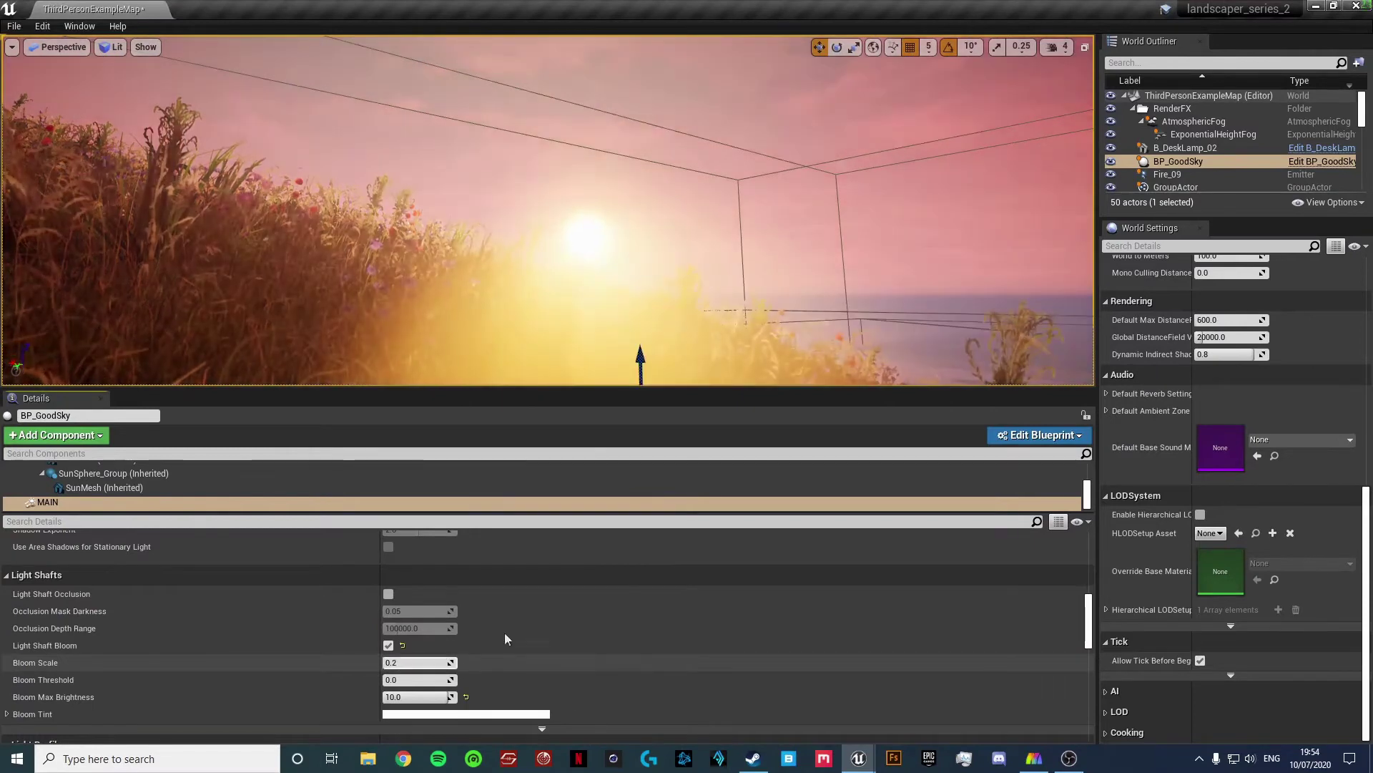
{"action": "right_click_drag", "start_coordinate": [516, 286], "coordinate": [536, 317]}
{"action": "key", "text": "w"}
{"action": "key", "text": "s"}
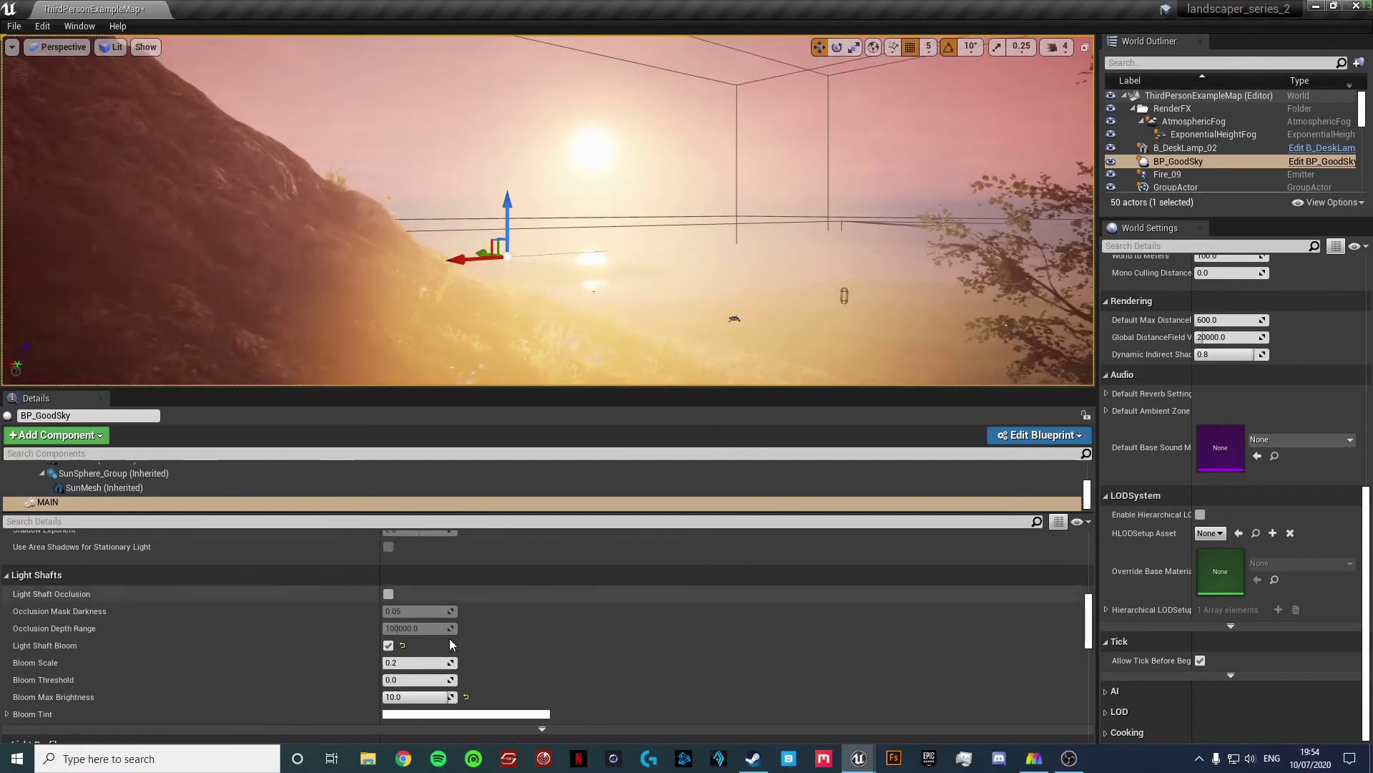
- Try a Bloom Scale of 0.1 on the MAIN light and examine the light shafts through the trees
{"action": "left_click", "coordinate": [422, 667]}
{"action": "type", "text": "0.1"}
{"action": "key", "text": "Return"}
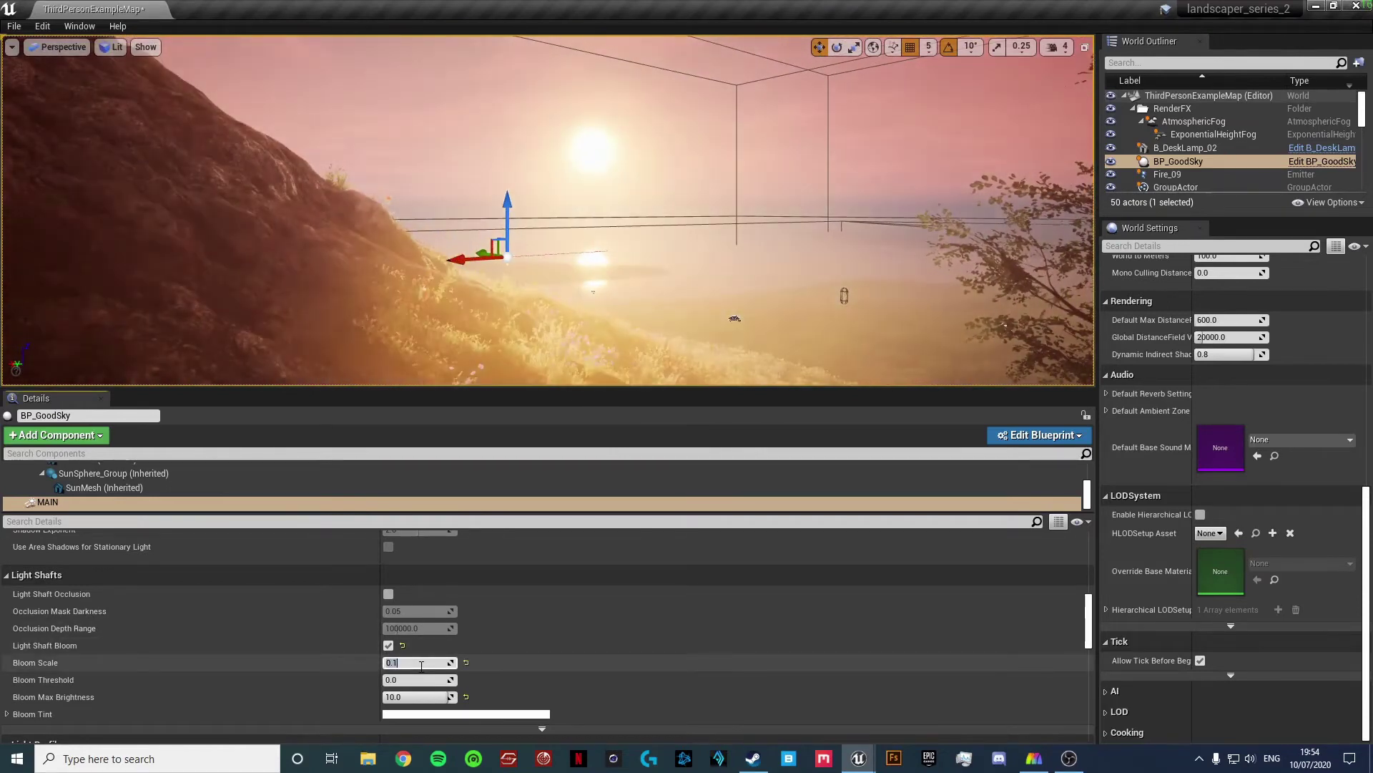
{"action": "right_click_drag", "start_coordinate": [458, 308], "coordinate": [510, 289]}
{"action": "key", "text": "s"}
{"action": "key", "text": "d"}
{"action": "key", "text": "a"}
{"action": "key", "text": "s"}
{"action": "key", "text": "d"}
{"action": "key", "text": "s"}
{"action": "key", "text": "a"}
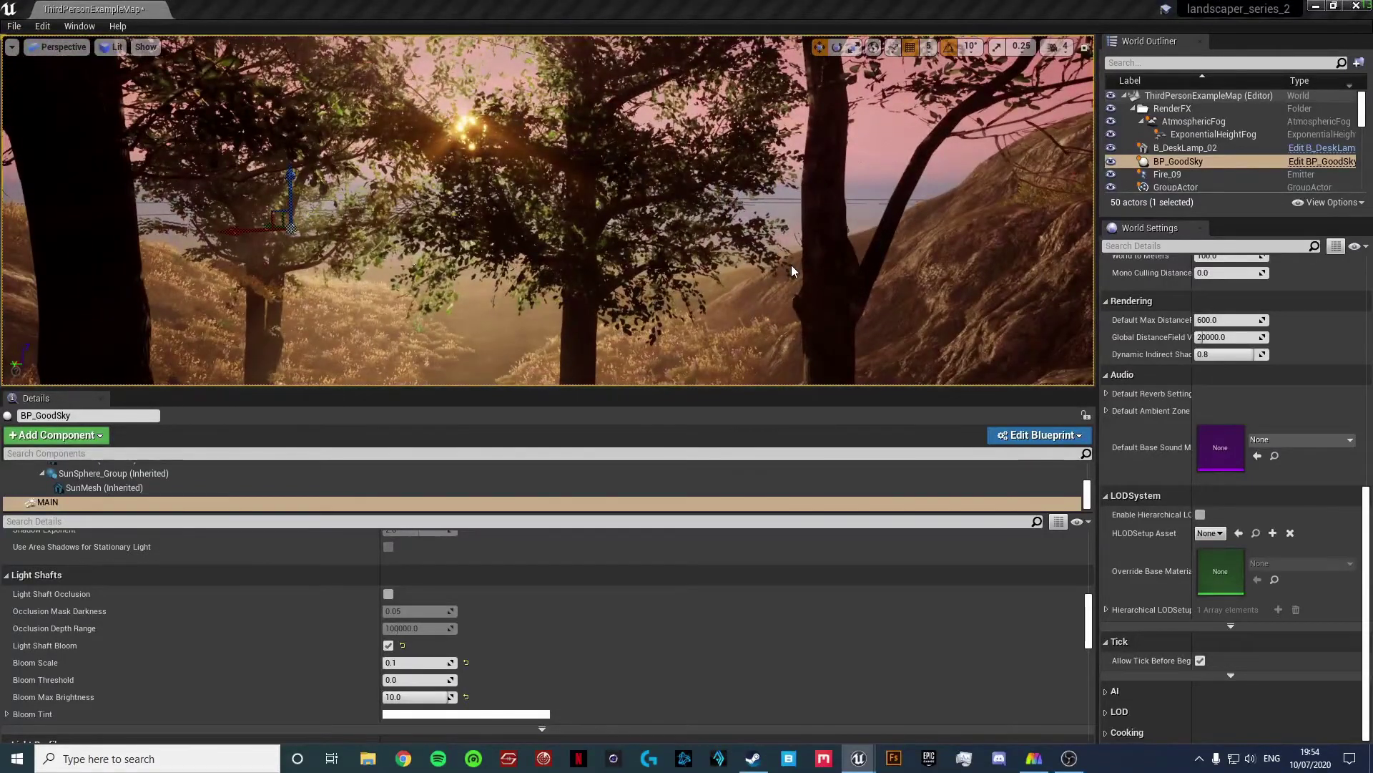
- Play the level in full screen and walk the character around to examine the light shafts
{"action": "key", "text": "alt+p"}
{"action": "left_click", "coordinate": [736, 248]}
{"action": "key", "text": "F11"}
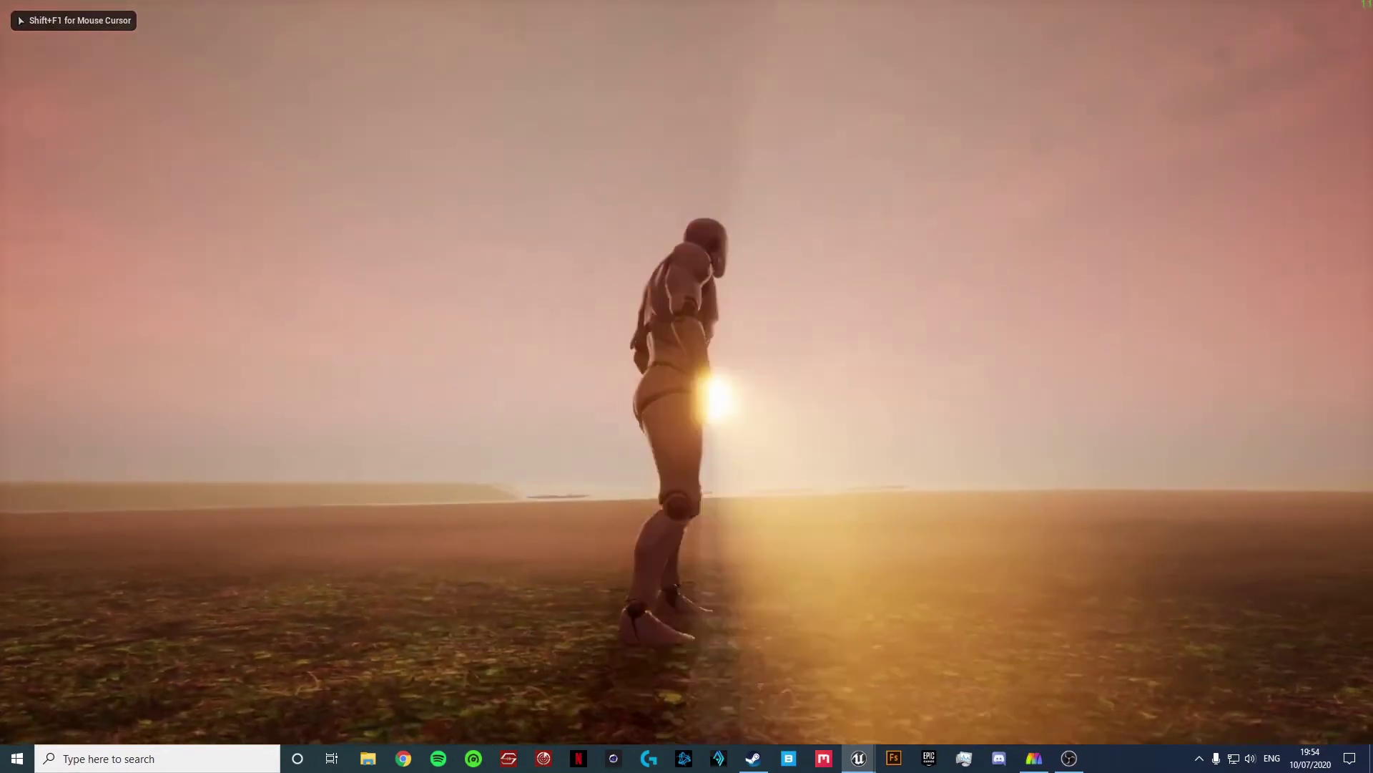
{"action": "key", "text": "w"}
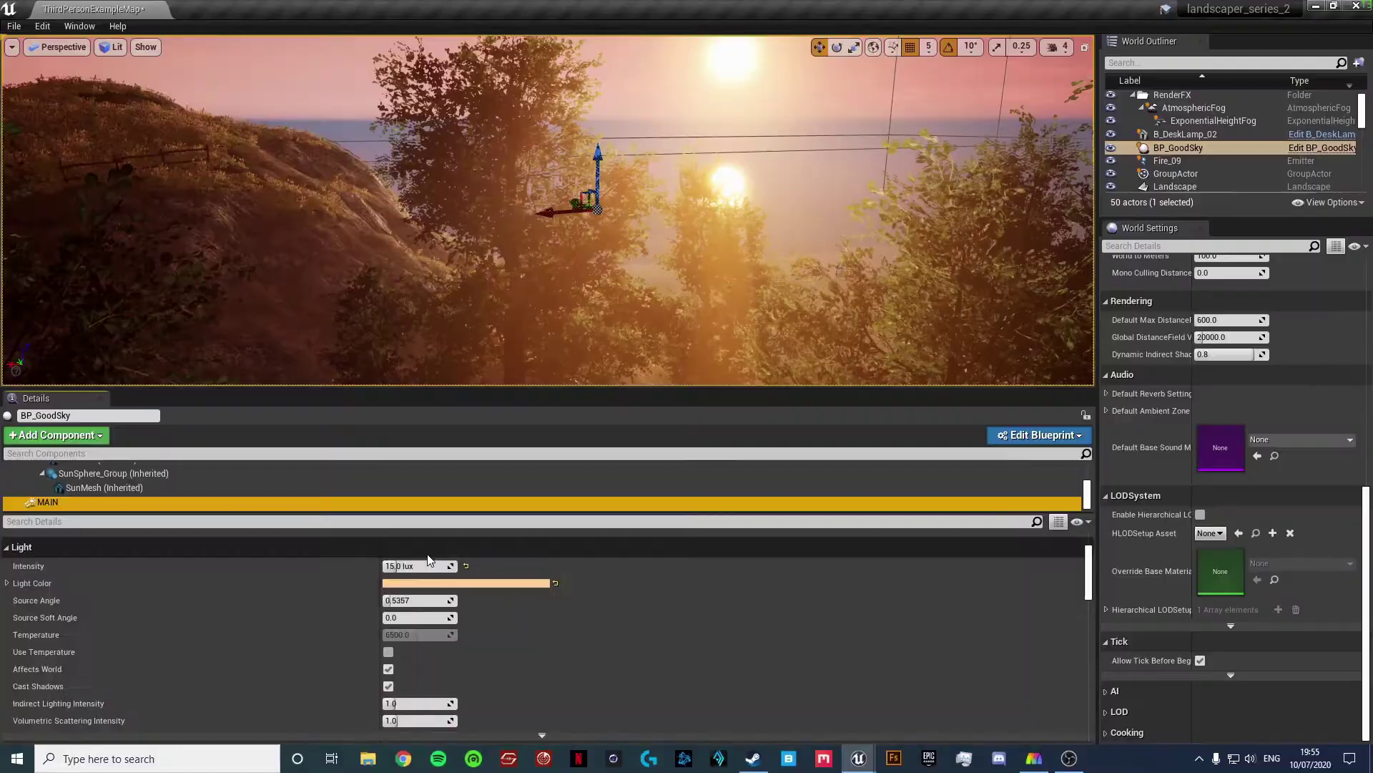
- Compare a Bloom Scale of 0.02 from among the trees, and set it to 0.04 while viewing the sunlit meadow
{"action": "scroll", "coordinate": [419, 568], "scroll_direction": "down", "scroll_amount": 10}
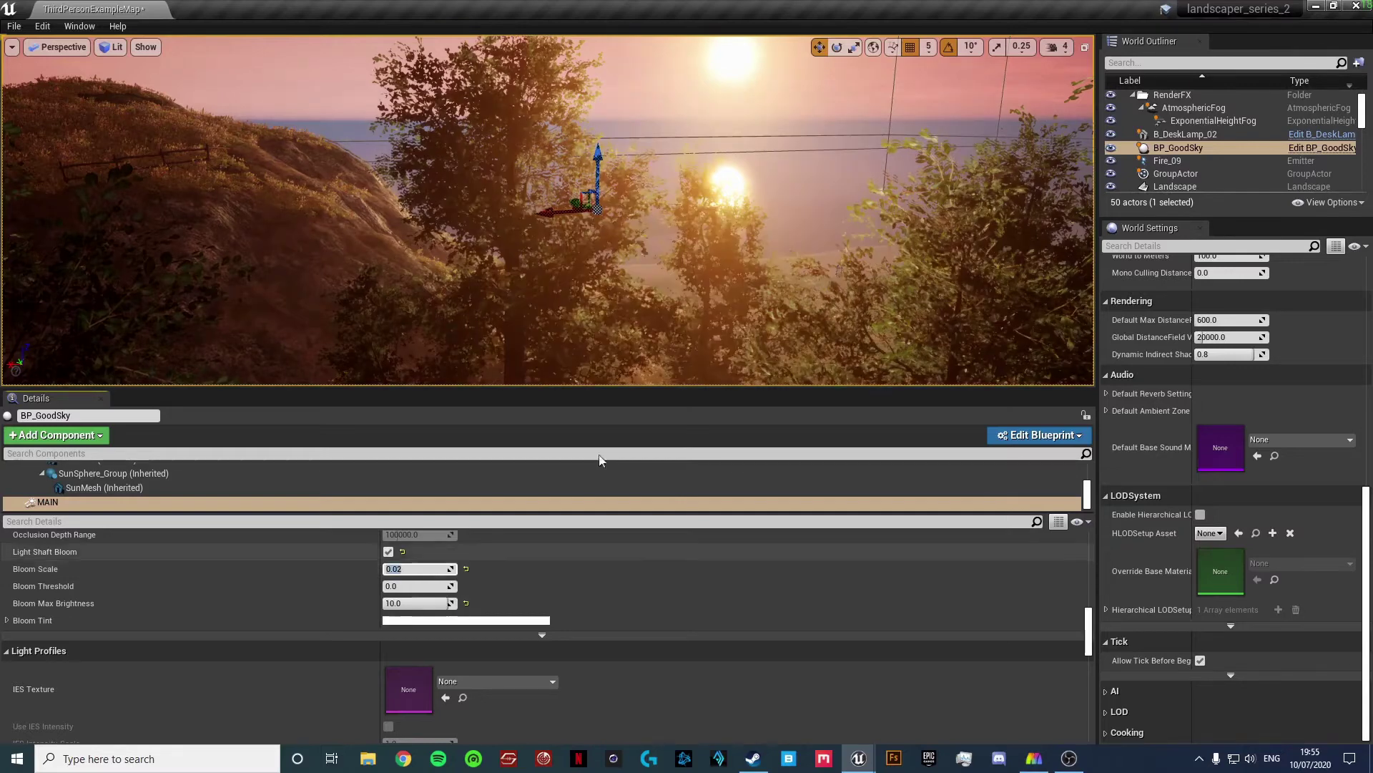
{"action": "key", "text": "s"}
{"action": "right_click_drag", "start_coordinate": [701, 286], "coordinate": [769, 265]}
{"action": "key", "text": "s"}
{"action": "key", "text": "w"}
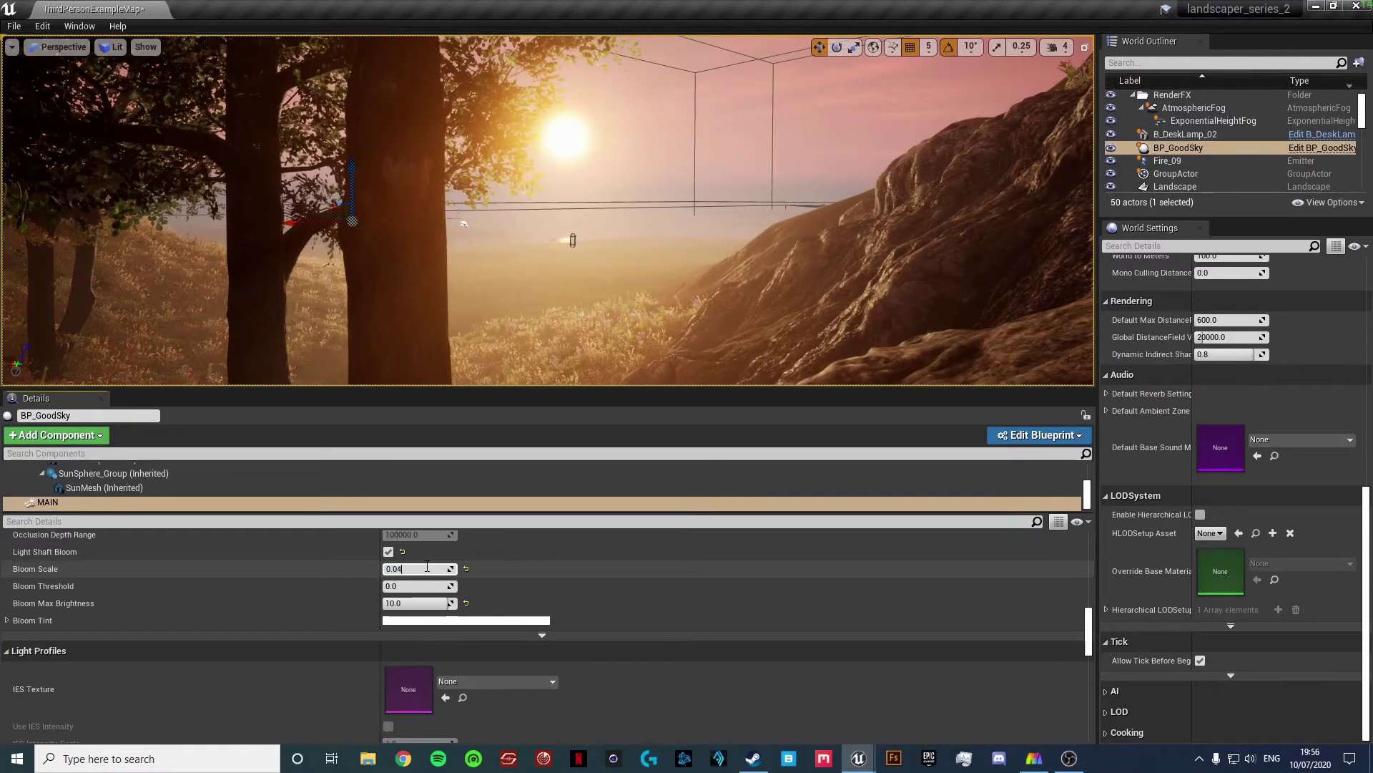
{"action": "key", "text": "Return"}
{"action": "right_click", "coordinate": [507, 509]}
{"action": "right_click_drag", "start_coordinate": [580, 315], "coordinate": [609, 313]}
{"action": "key", "text": "a"}
{"action": "key", "text": "w"}
- Leave the MAIN light's Intensity at 15 lux and collapse its Light settings
{"action": "scroll", "coordinate": [442, 591], "scroll_direction": "up", "scroll_amount": 9}
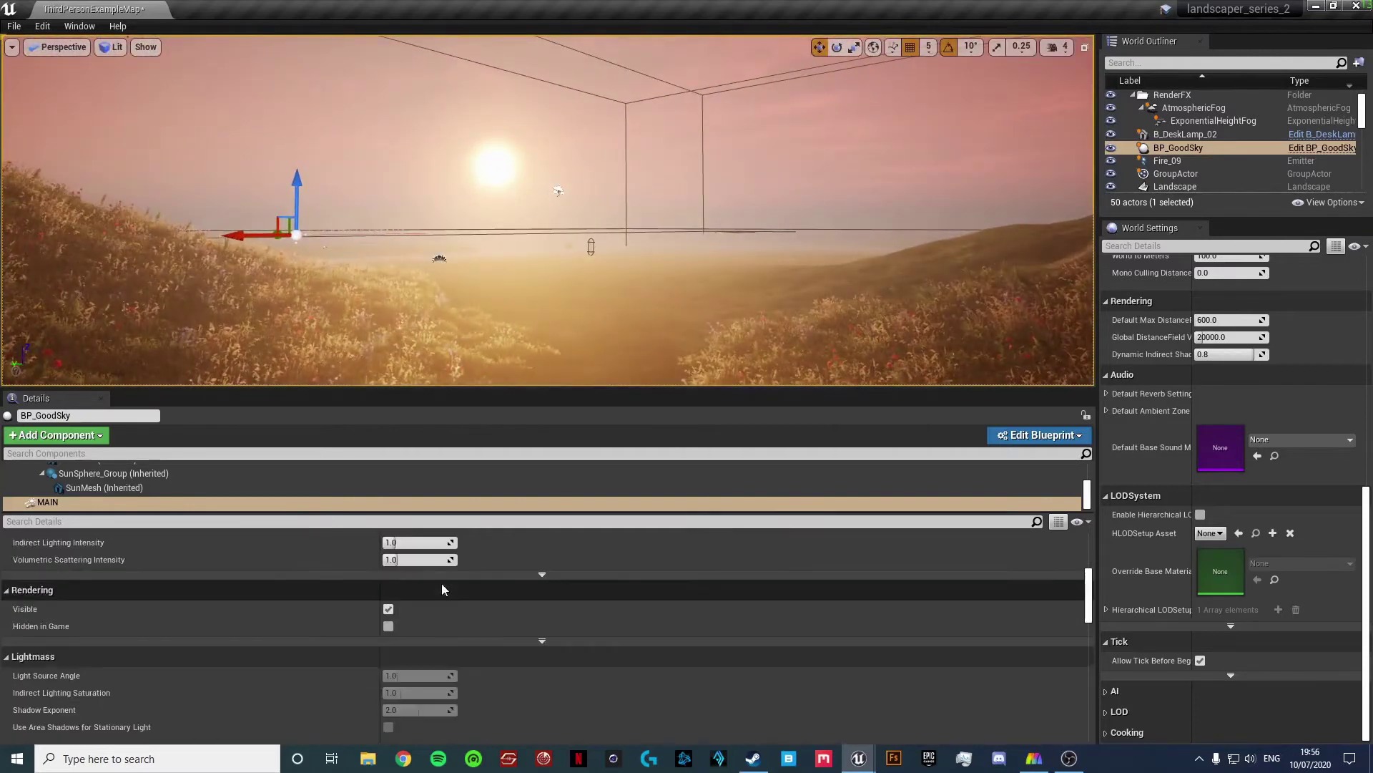
{"action": "scroll", "coordinate": [442, 589], "scroll_direction": "up", "scroll_amount": 5}
{"action": "left_click", "coordinate": [409, 659]}
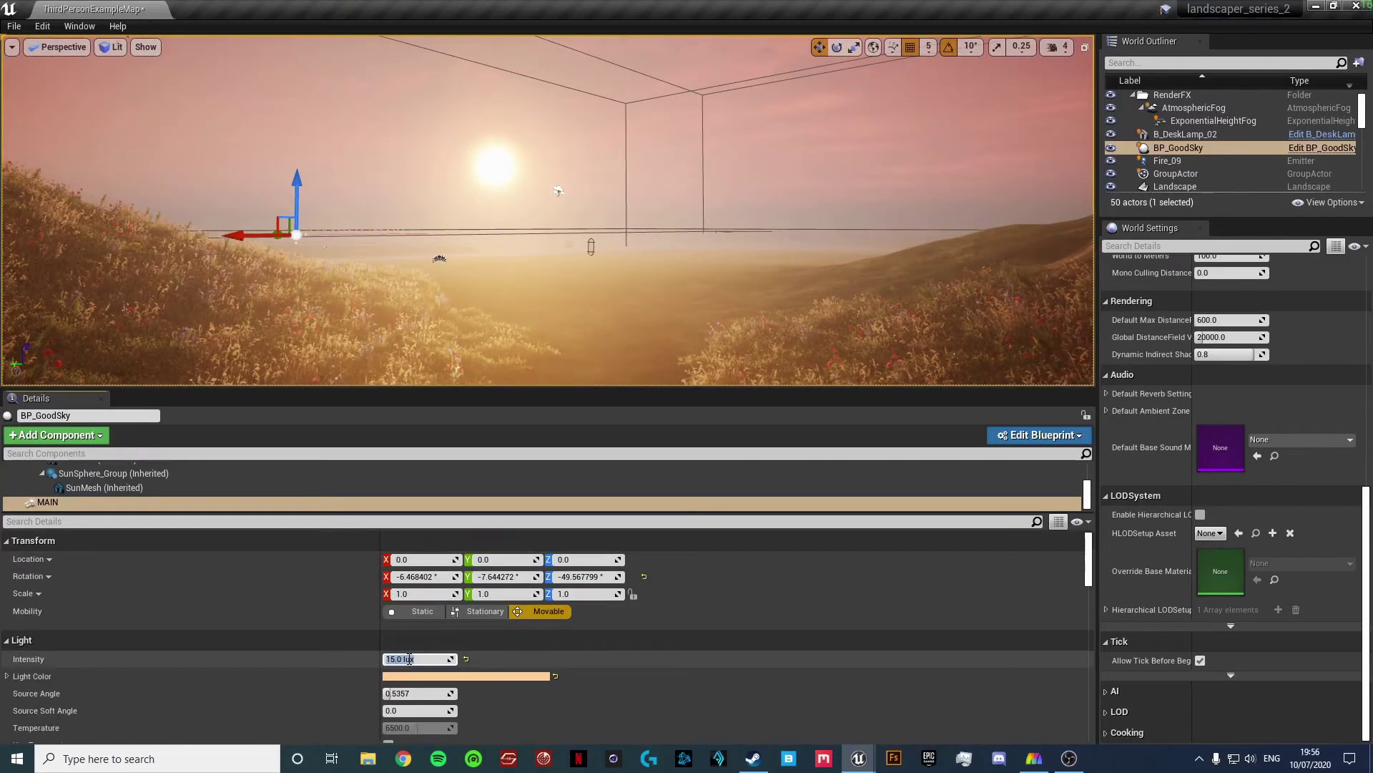
{"action": "left_click", "coordinate": [588, 635]}
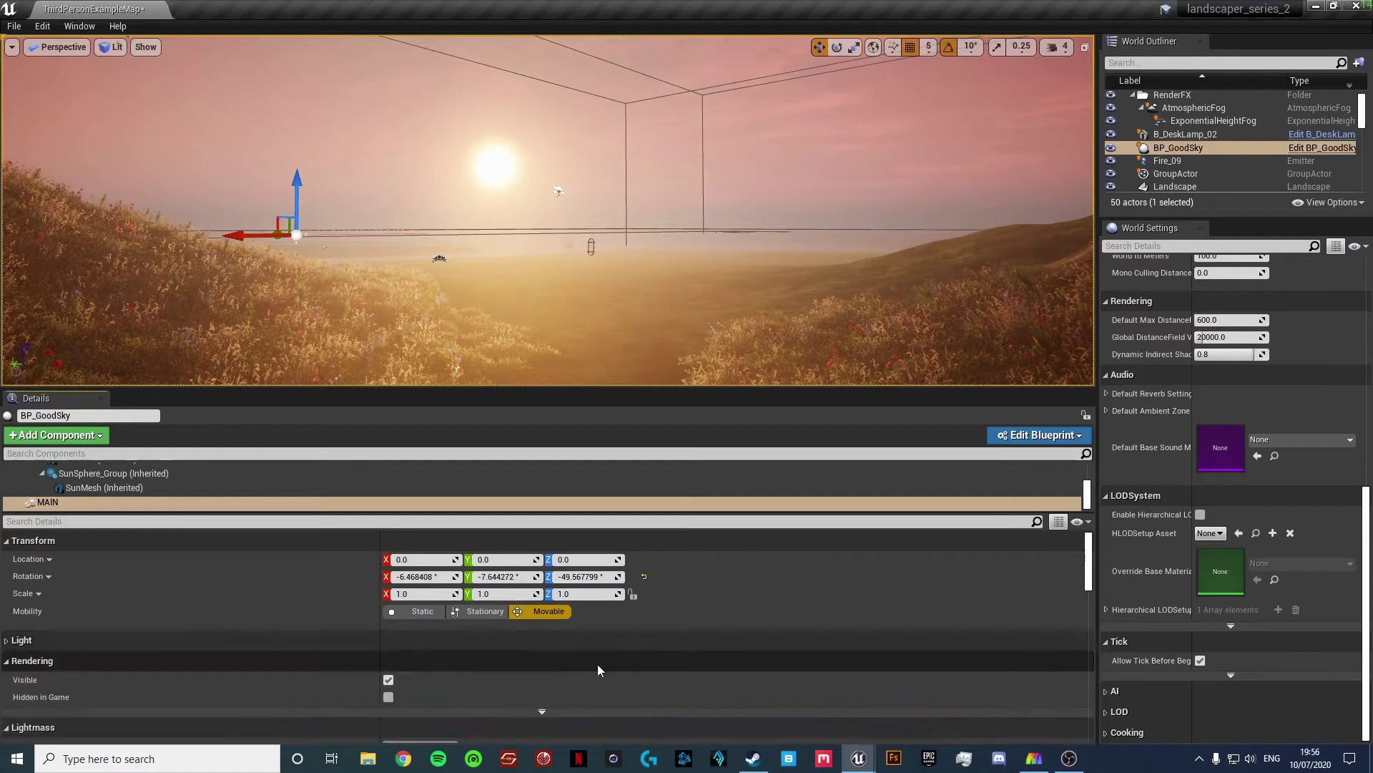
- Enable Light Shaft Occlusion on the MAIN light and try adjusting Occlusion Mask Darkness while viewing the flower-covered hillside
{"action": "scroll", "coordinate": [598, 668], "scroll_direction": "down", "scroll_amount": 8}
{"action": "left_click", "coordinate": [392, 617]}
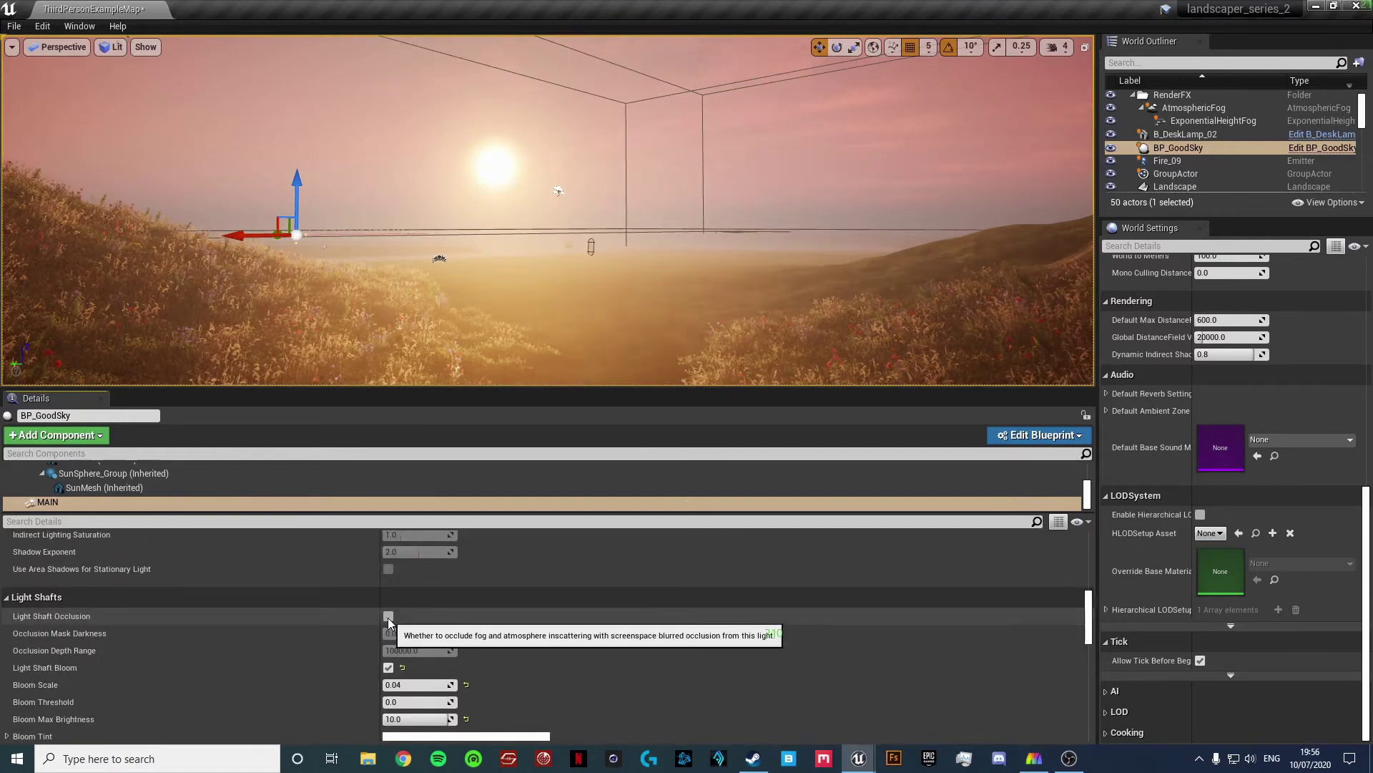
{"action": "left_click", "coordinate": [388, 616]}
{"action": "right_click_drag", "start_coordinate": [515, 329], "coordinate": [655, 376]}
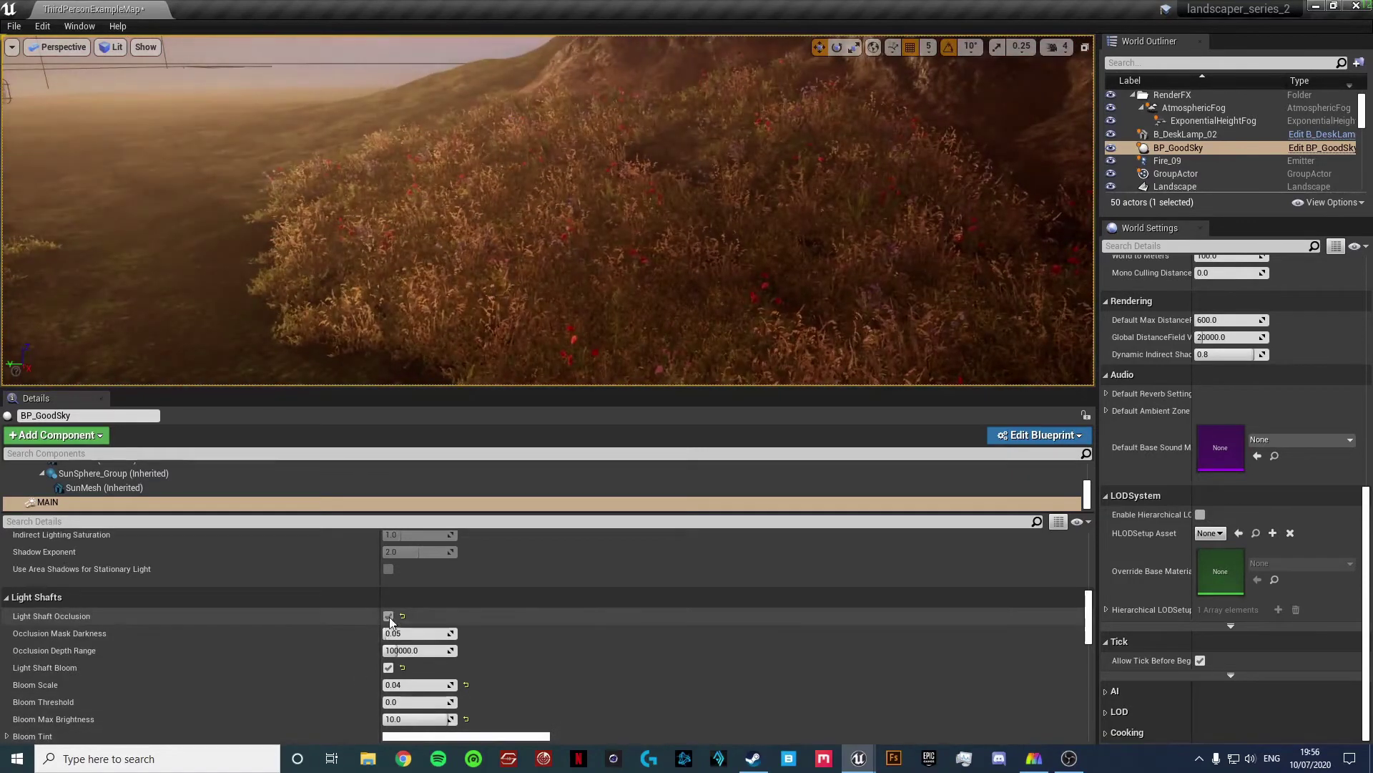
{"action": "right_click_drag", "start_coordinate": [500, 315], "coordinate": [369, 316]}
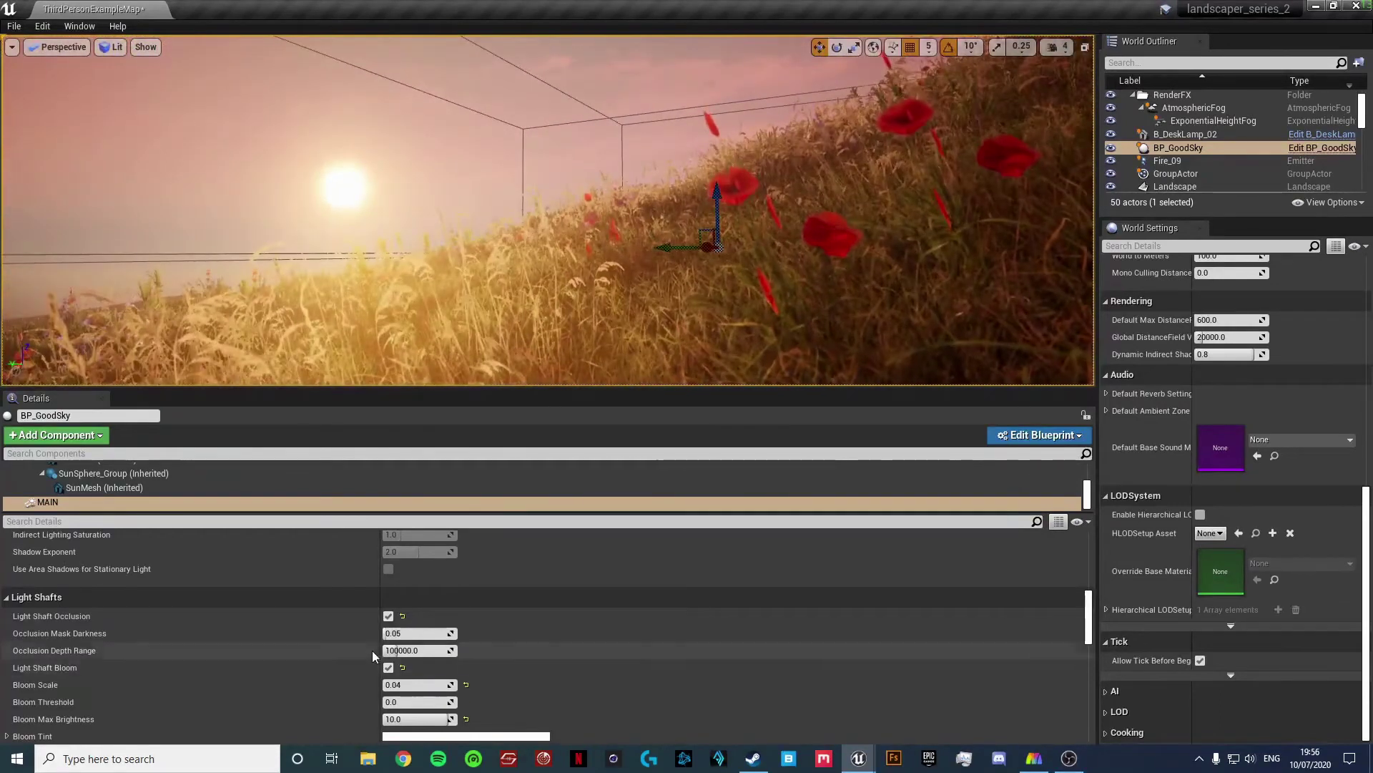
{"action": "left_click_drag", "start_coordinate": [399, 634], "coordinate": [461, 633]}
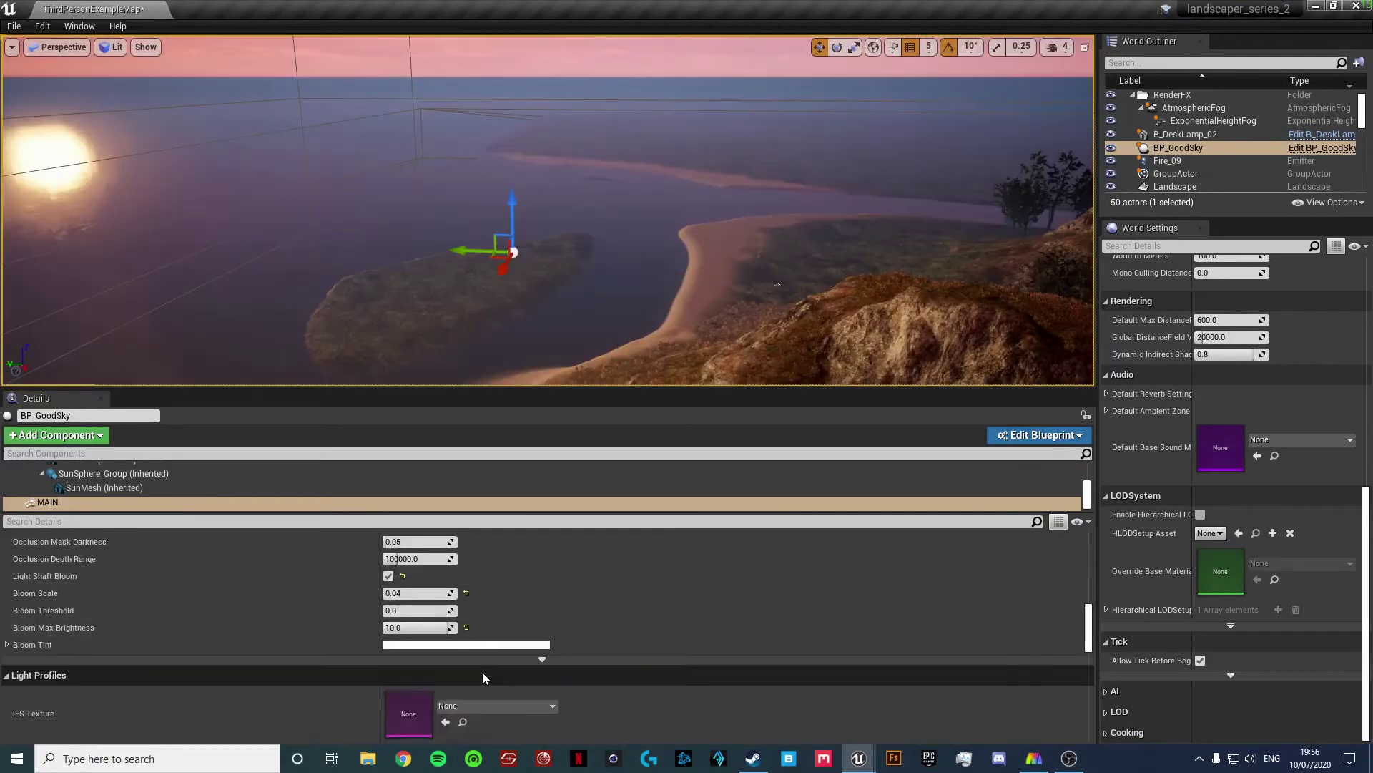
- Try a warm orange Bloom Tint while viewing the sun behind the trees, and reset it to white
{"action": "scroll", "coordinate": [482, 672], "scroll_direction": "down", "scroll_amount": 3}
{"action": "scroll", "coordinate": [479, 670], "scroll_direction": "up", "scroll_amount": 1}
{"action": "left_click", "coordinate": [420, 598]}
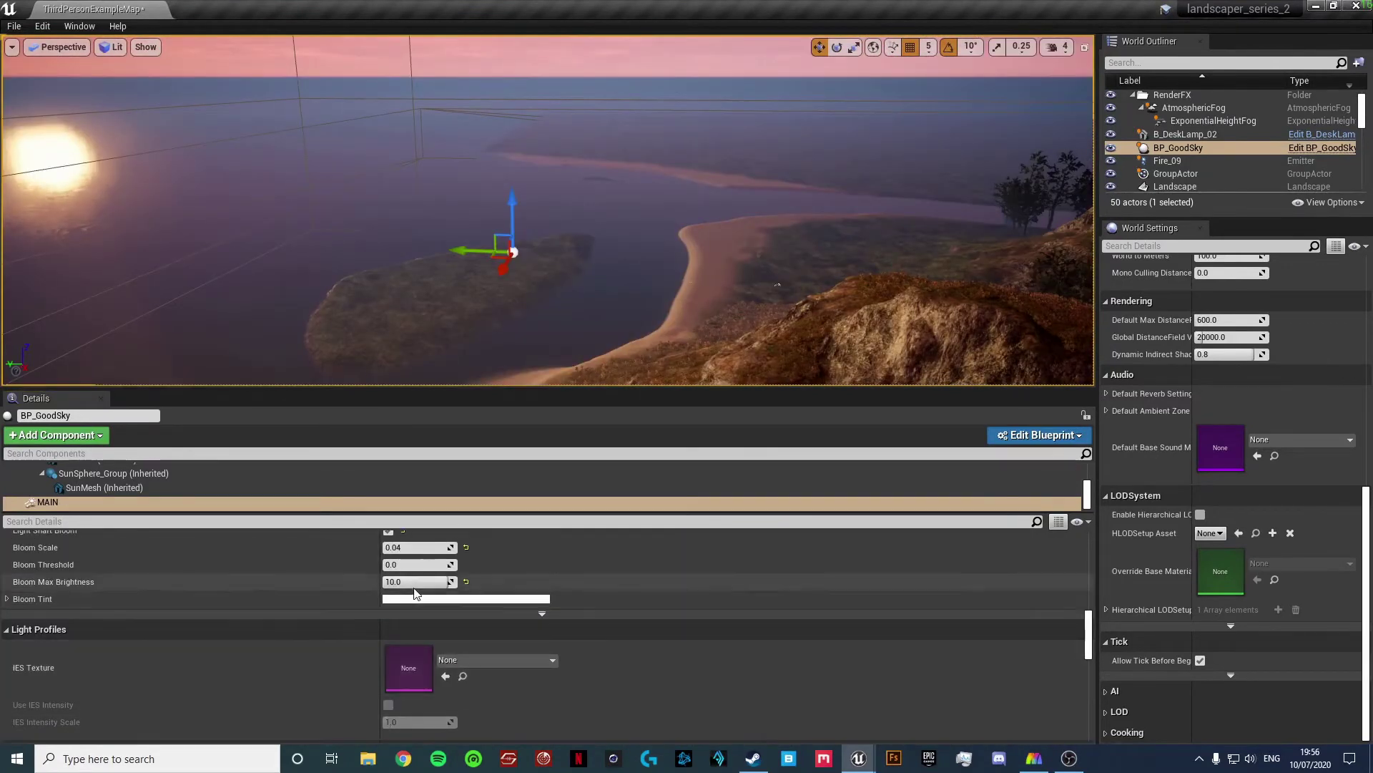
{"action": "left_click", "coordinate": [661, 705]}
{"action": "right_click_drag", "start_coordinate": [630, 286], "coordinate": [501, 229]}
{"action": "right_click_drag", "start_coordinate": [822, 290], "coordinate": [754, 294]}
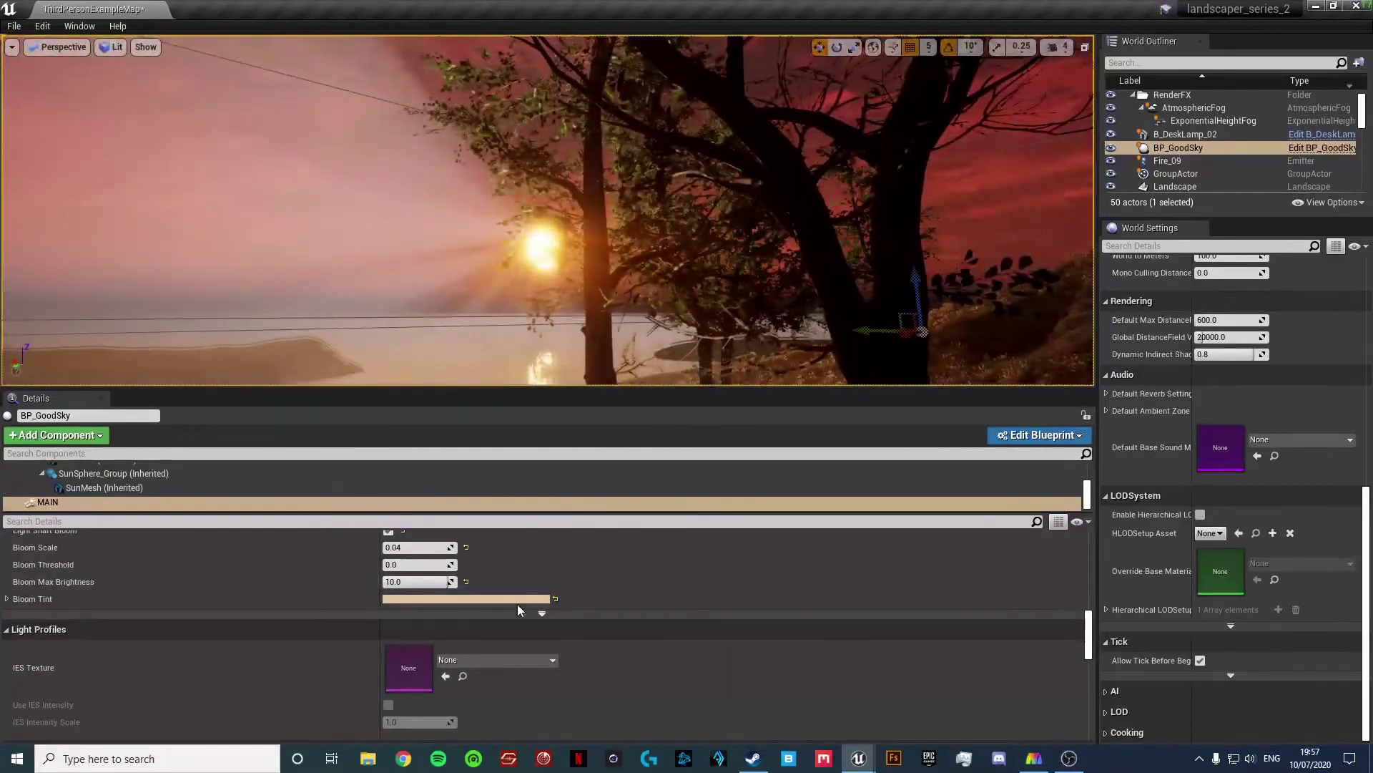
{"action": "double_click", "coordinate": [556, 597]}
{"action": "left_click", "coordinate": [555, 598]}
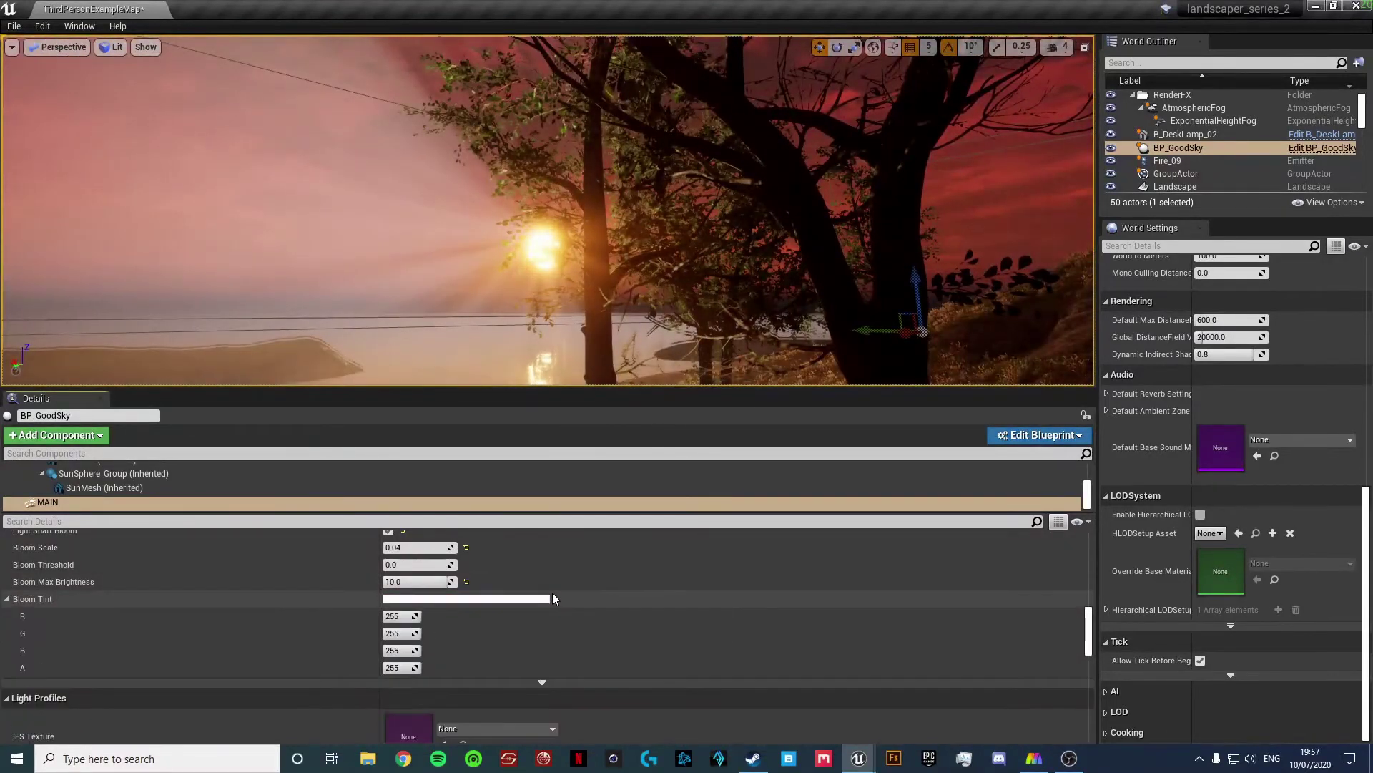
- Reset Bloom Max Brightness to its default of 100 to compare the glow, and set it to 9
{"action": "left_click", "coordinate": [467, 580]}
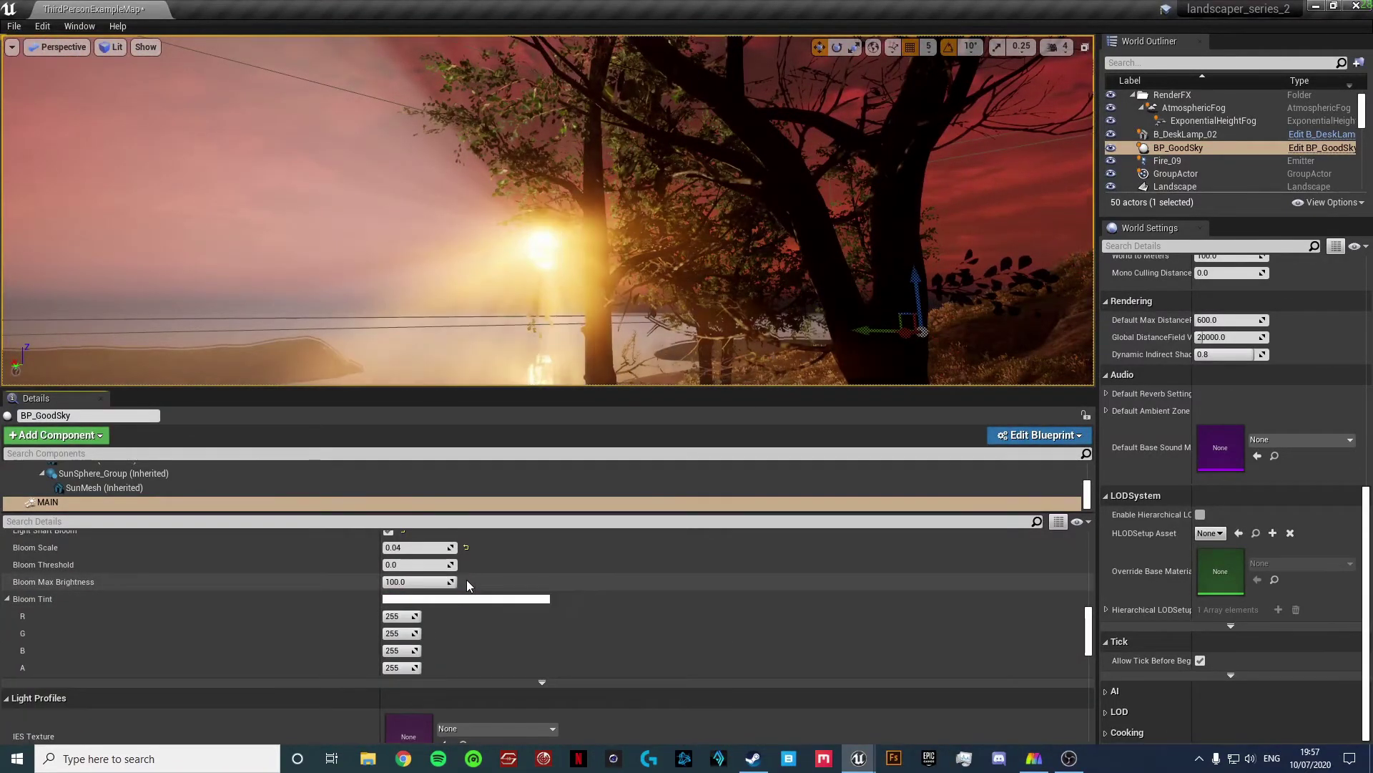
{"action": "right_click_drag", "start_coordinate": [594, 308], "coordinate": [637, 361]}
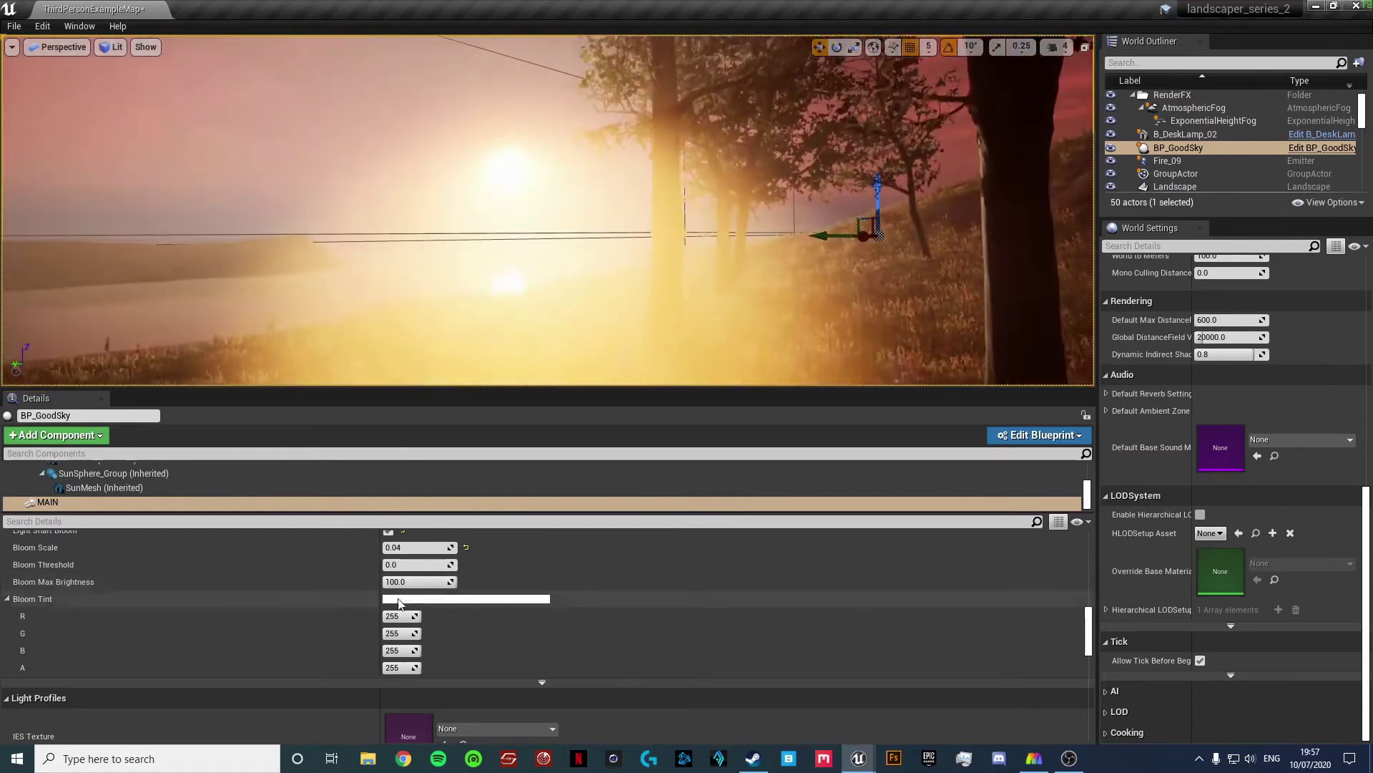
{"action": "left_click", "coordinate": [424, 581]}
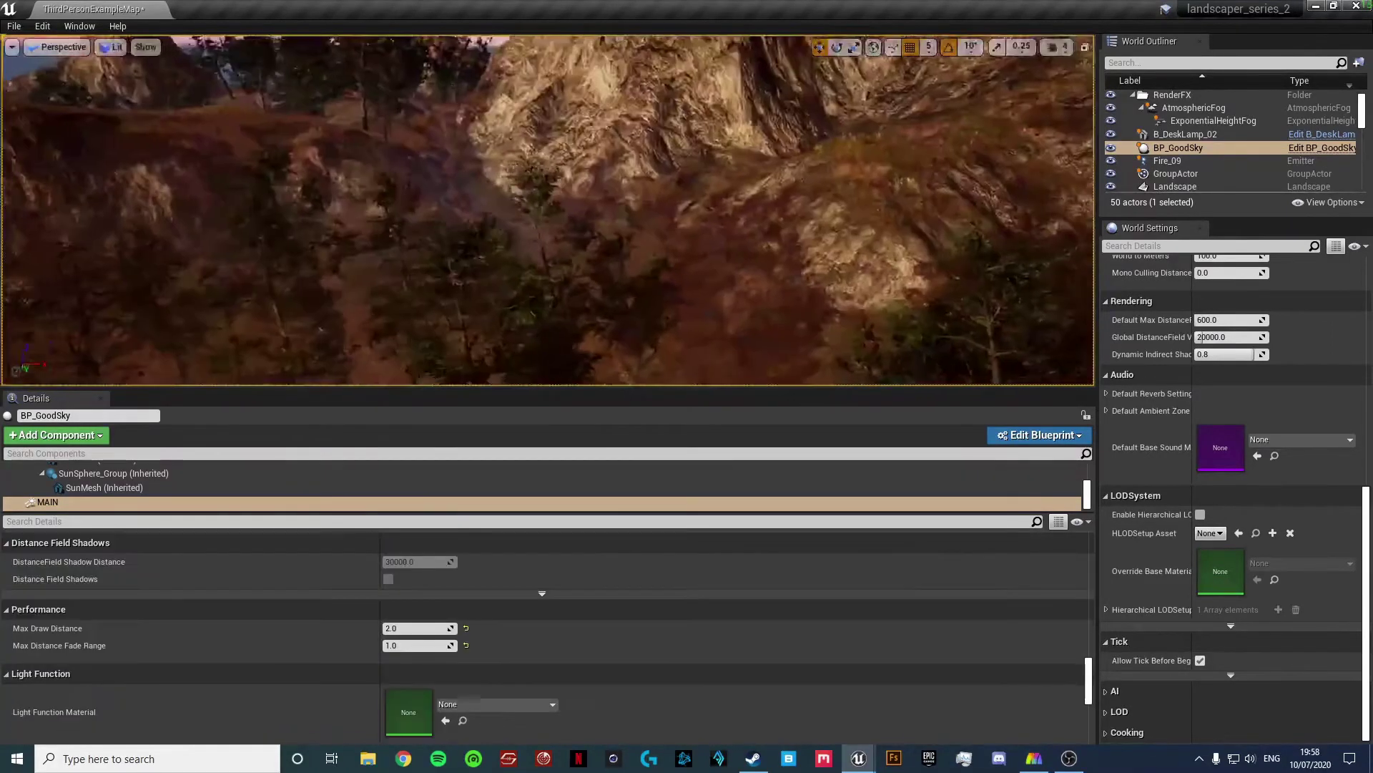
- Turn off Light Shaft Bloom on the MAIN light and view the landscape without the effect
{"action": "right_click_drag", "start_coordinate": [548, 229], "coordinate": [747, 150]}
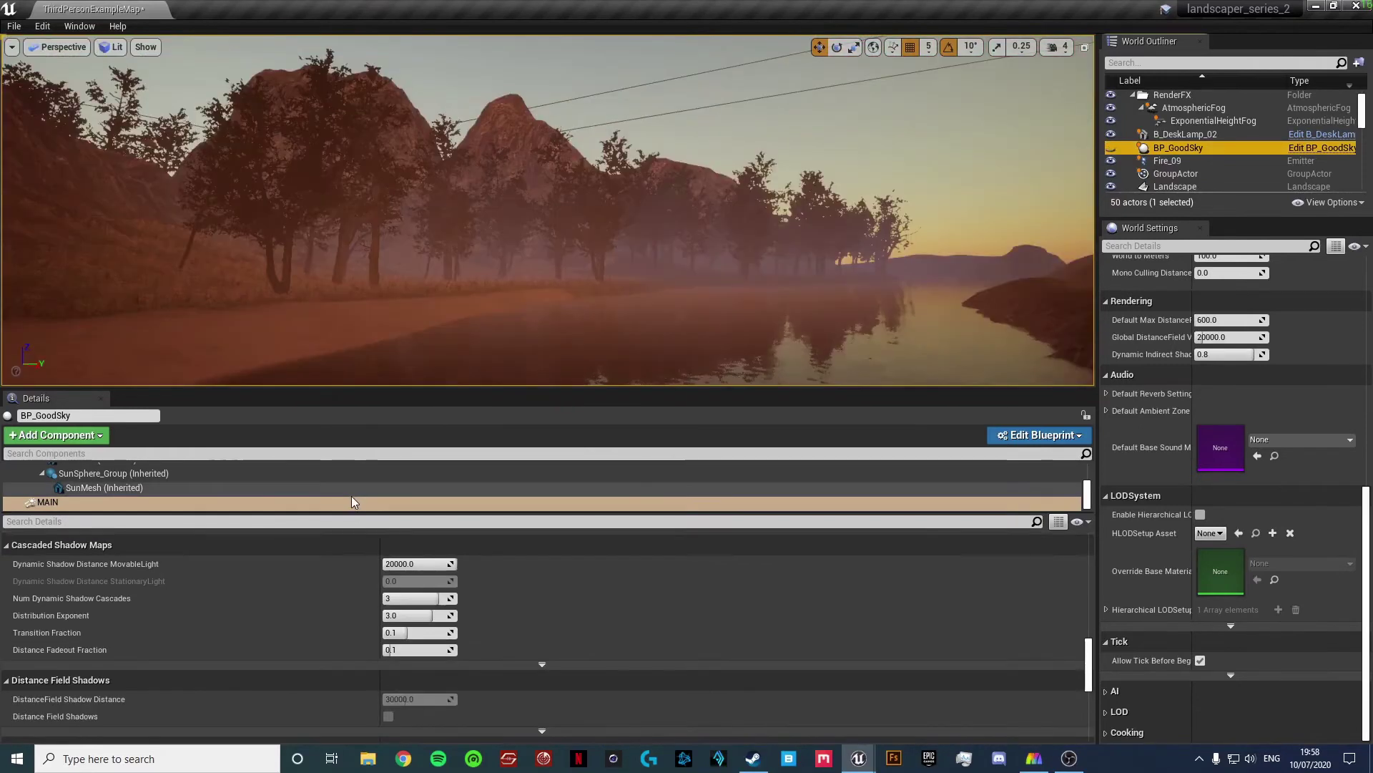
{"action": "scroll", "coordinate": [374, 569], "scroll_direction": "up", "scroll_amount": 10}
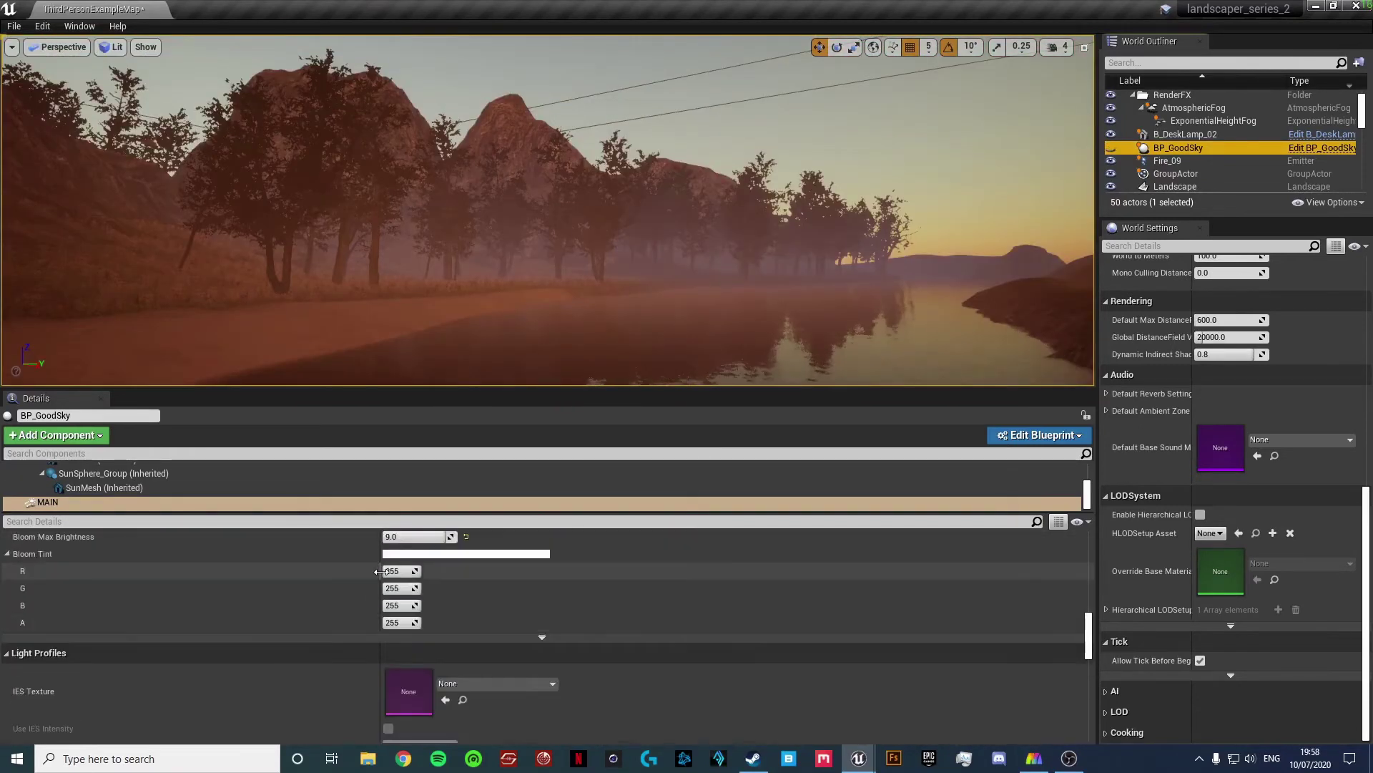
{"action": "left_click", "coordinate": [389, 599]}
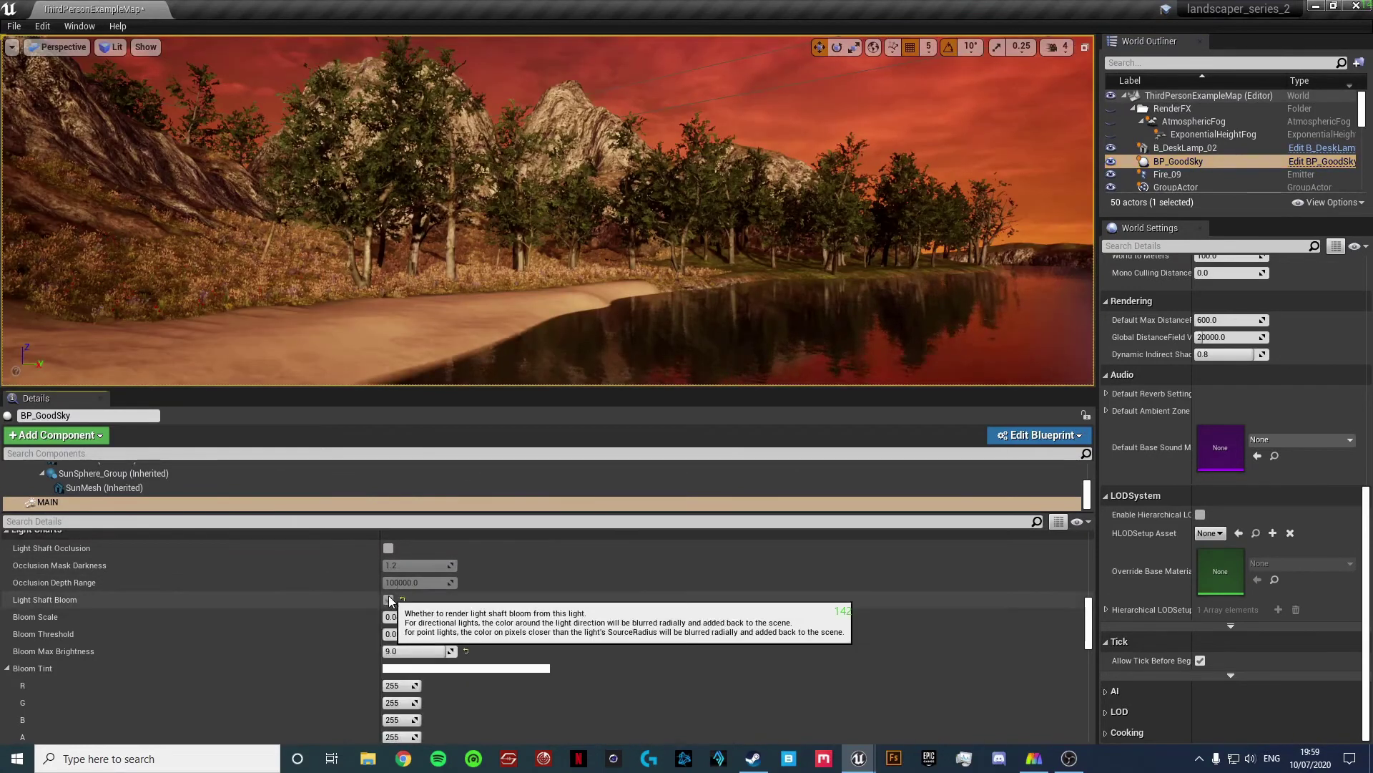
{"action": "right_click_drag", "start_coordinate": [685, 261], "coordinate": [314, 263]}
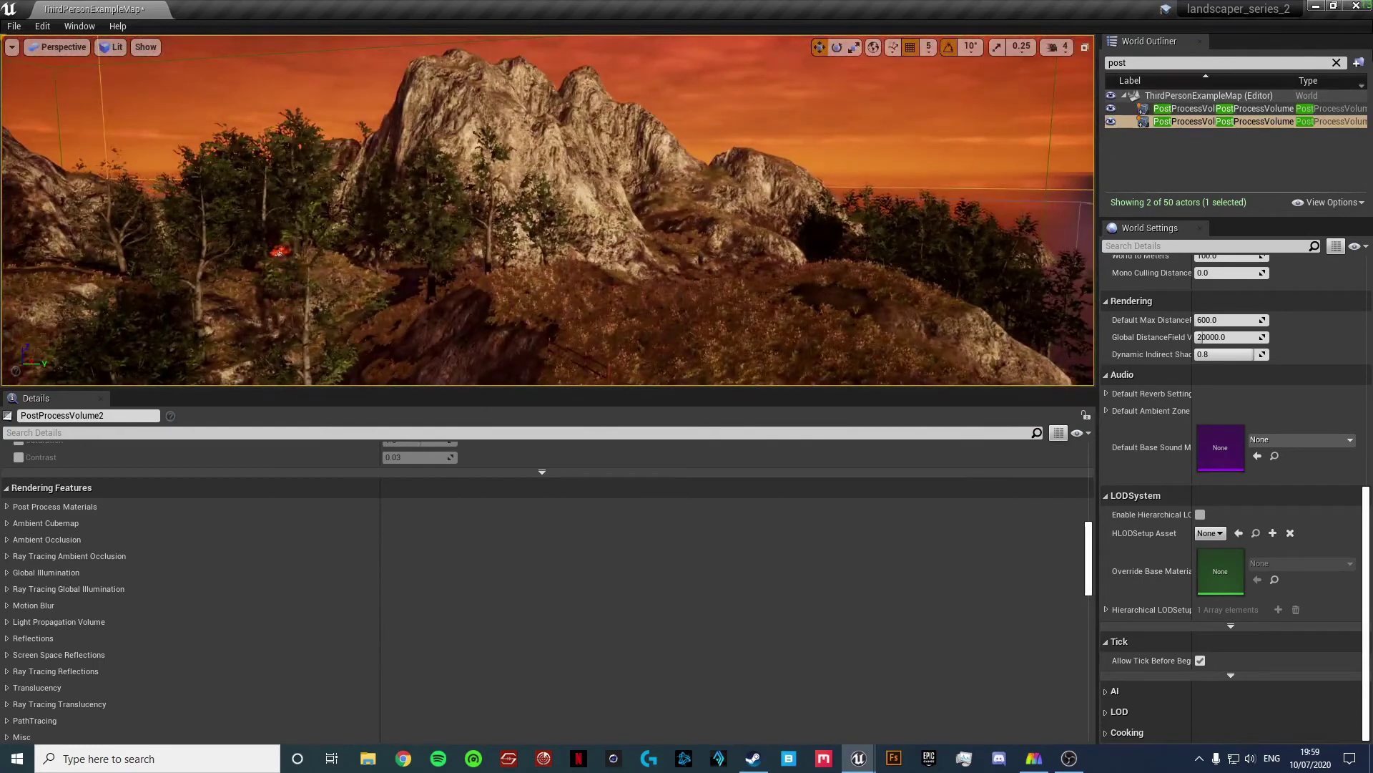
- Clear the World Outliner search to list all actors, and view the mountain and the sun over the sea
{"action": "left_click", "coordinate": [1338, 64]}
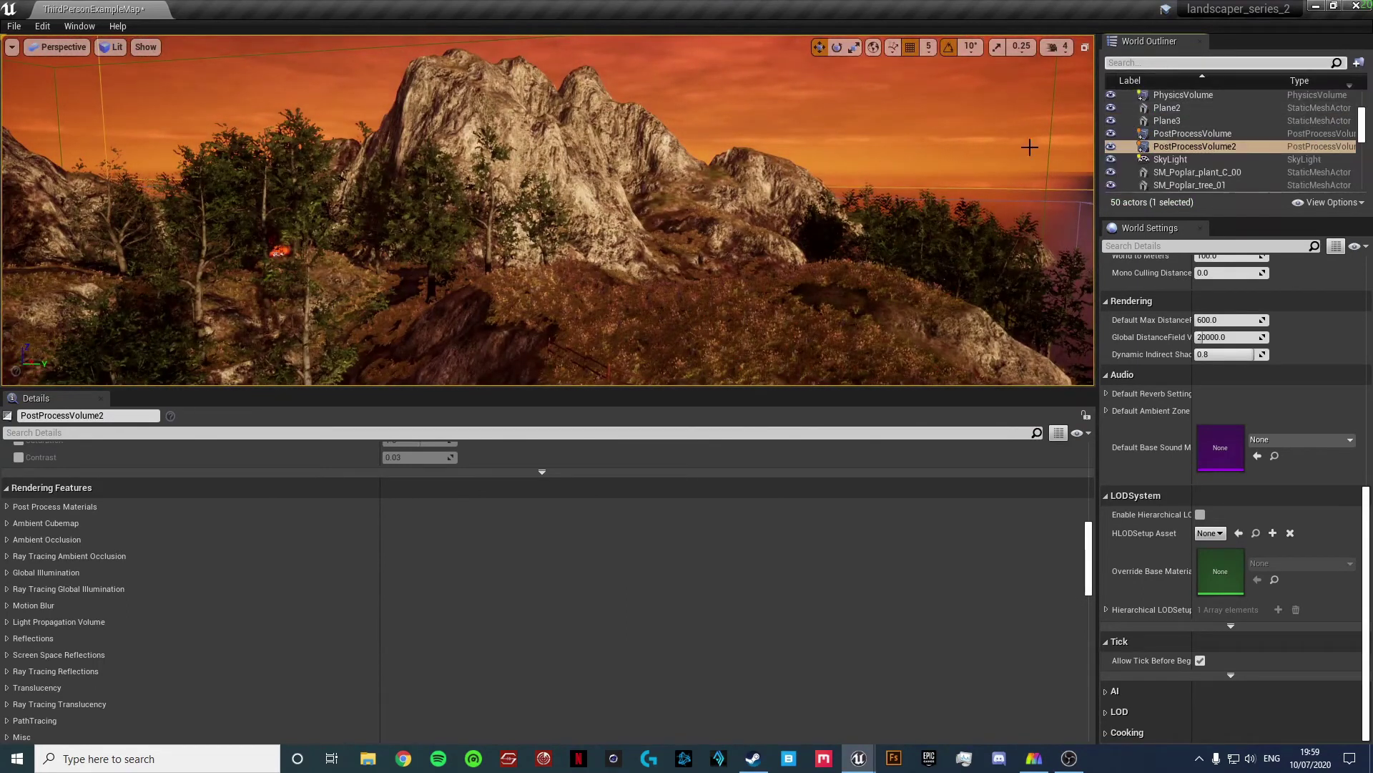
{"action": "type", "text": "s"}
{"action": "right_click_drag", "start_coordinate": [933, 193], "coordinate": [934, 193]}
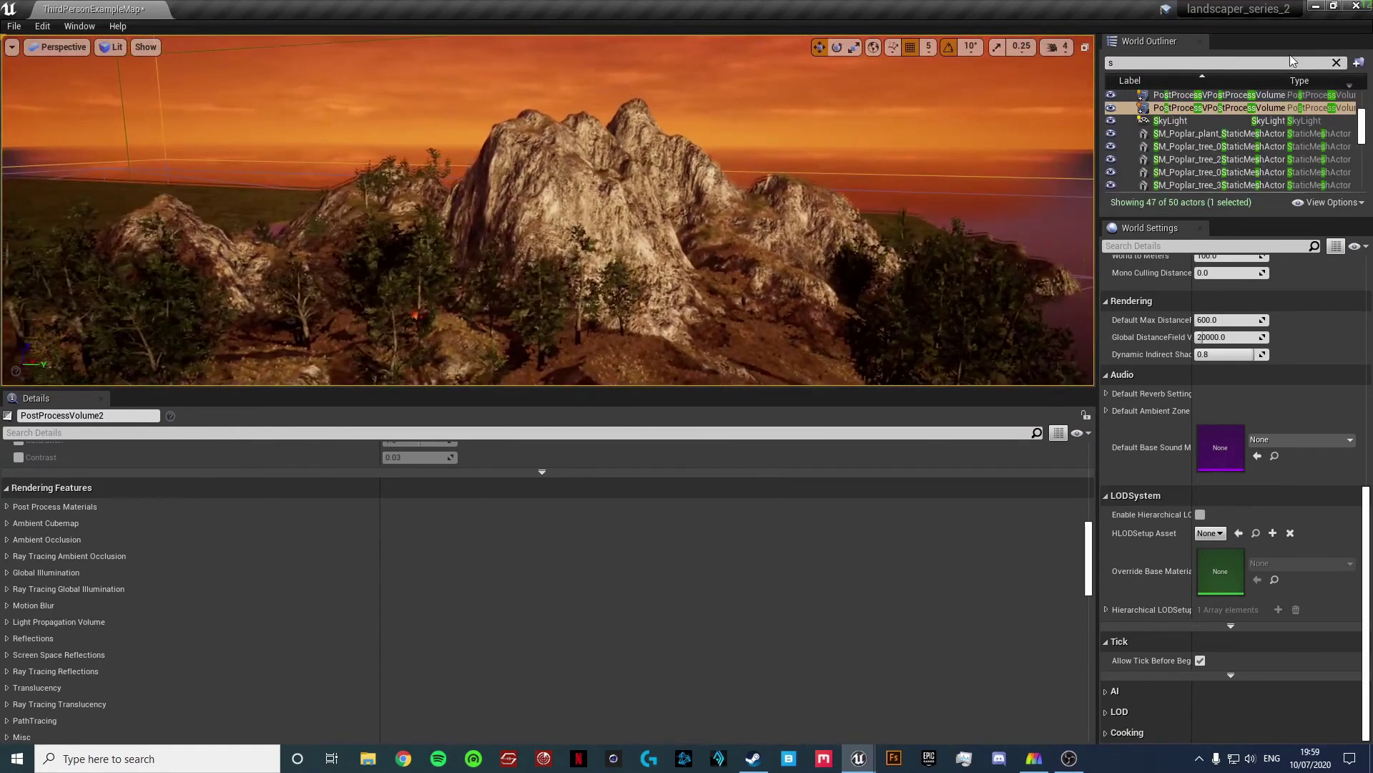
{"action": "left_click", "coordinate": [1336, 63]}
{"action": "left_click", "coordinate": [764, 153]}
{"action": "key", "text": "s"}
{"action": "right_click_drag", "start_coordinate": [763, 153], "coordinate": [769, 192]}
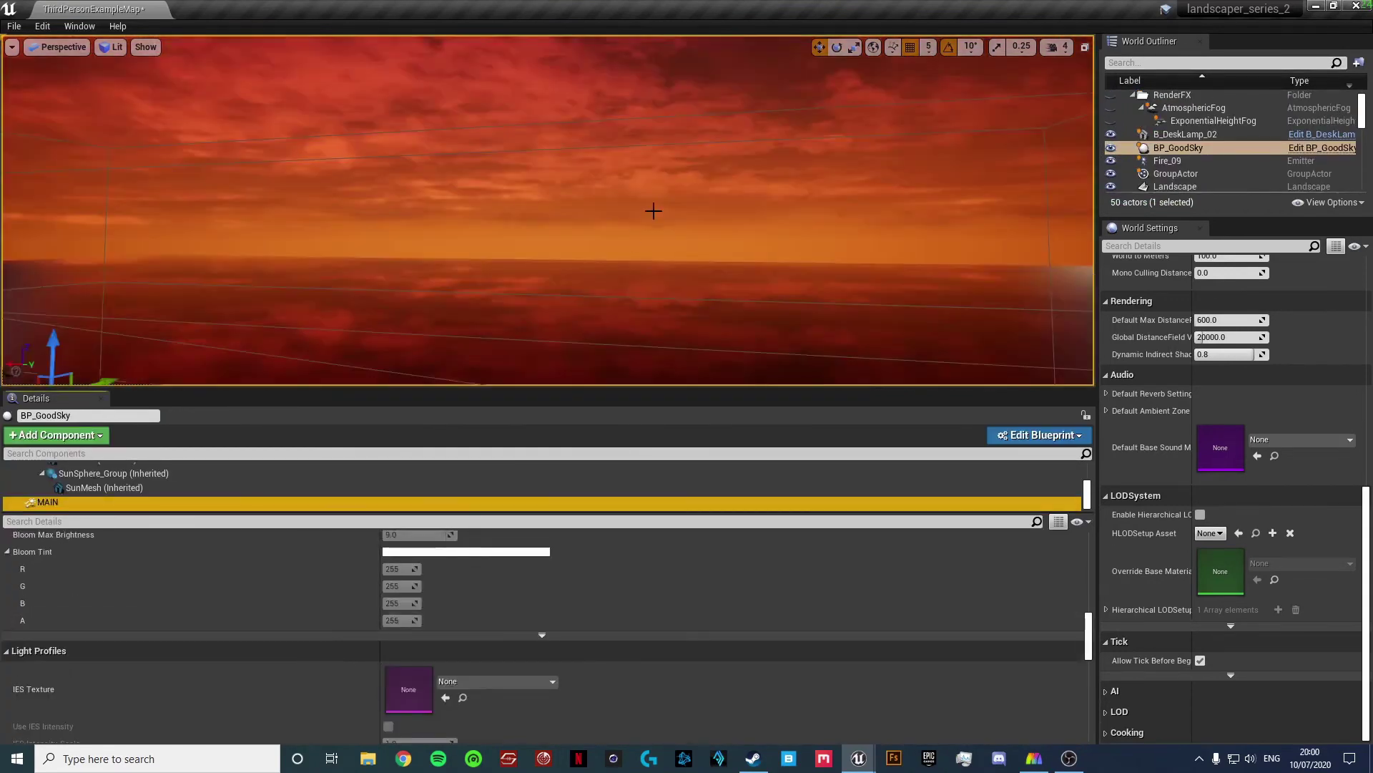
{"action": "right_click_drag", "start_coordinate": [654, 212], "coordinate": [655, 212]}
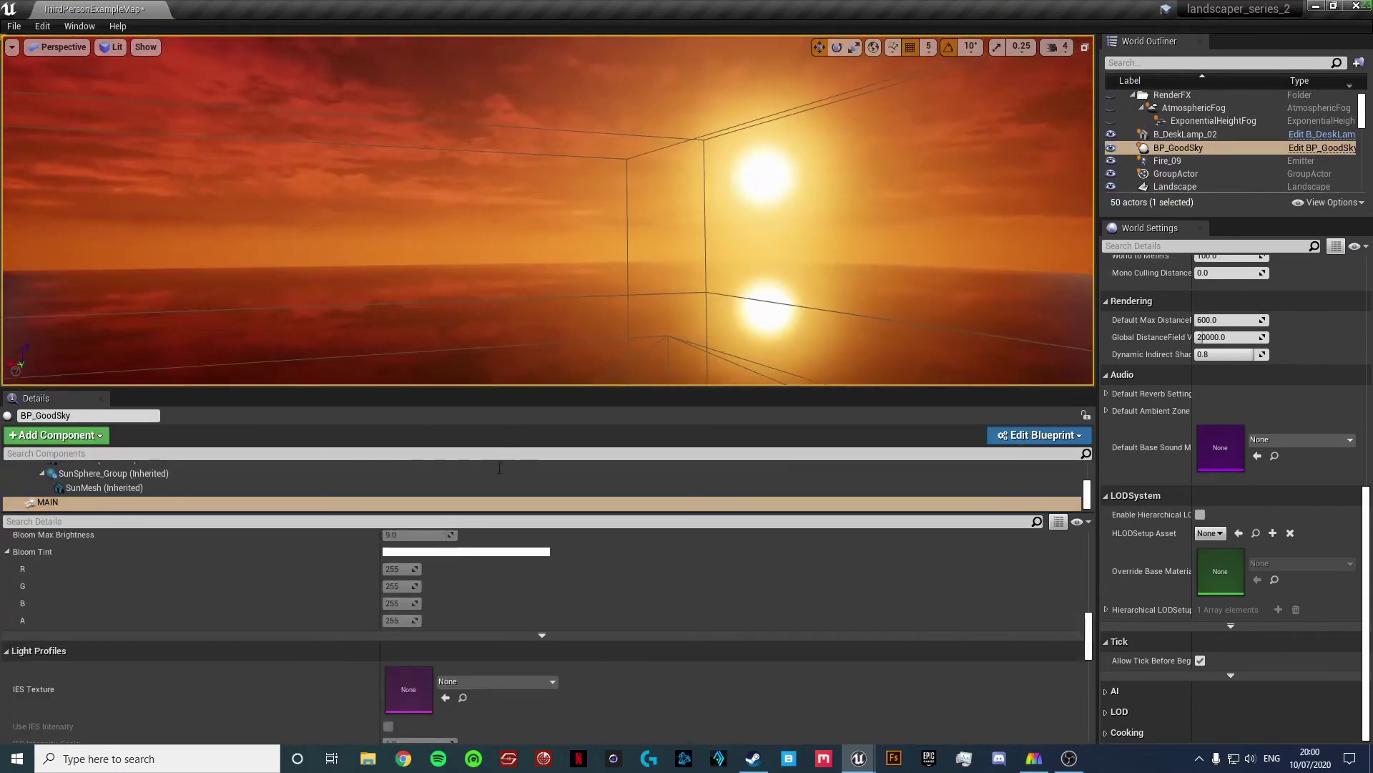
- Turn Light Shaft Bloom back on for the MAIN light and turn off its Light Shaft Occlusion, viewing the sun behind the trees
{"action": "scroll", "coordinate": [398, 664], "scroll_direction": "down", "scroll_amount": 10}
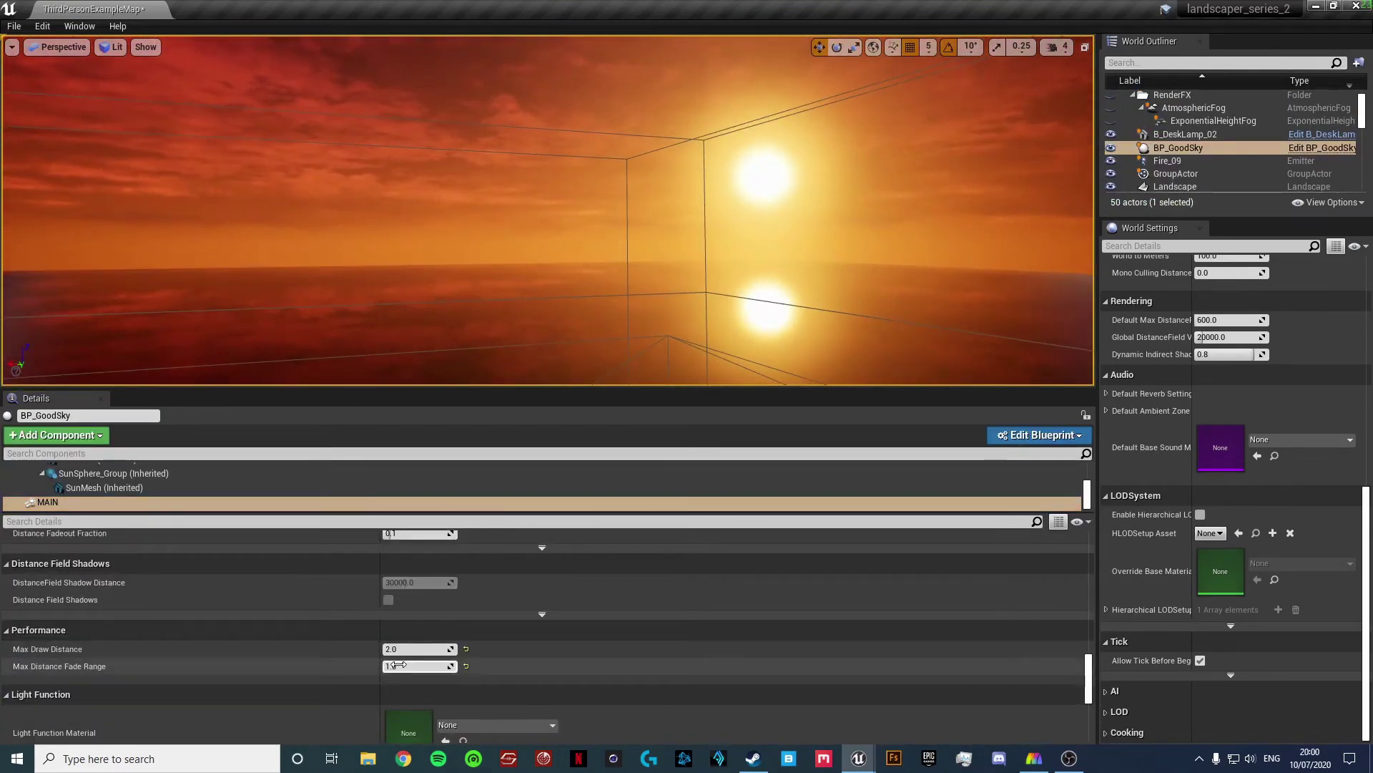
{"action": "scroll", "coordinate": [400, 664], "scroll_direction": "down", "scroll_amount": 6}
{"action": "scroll", "coordinate": [412, 661], "scroll_direction": "up", "scroll_amount": 17}
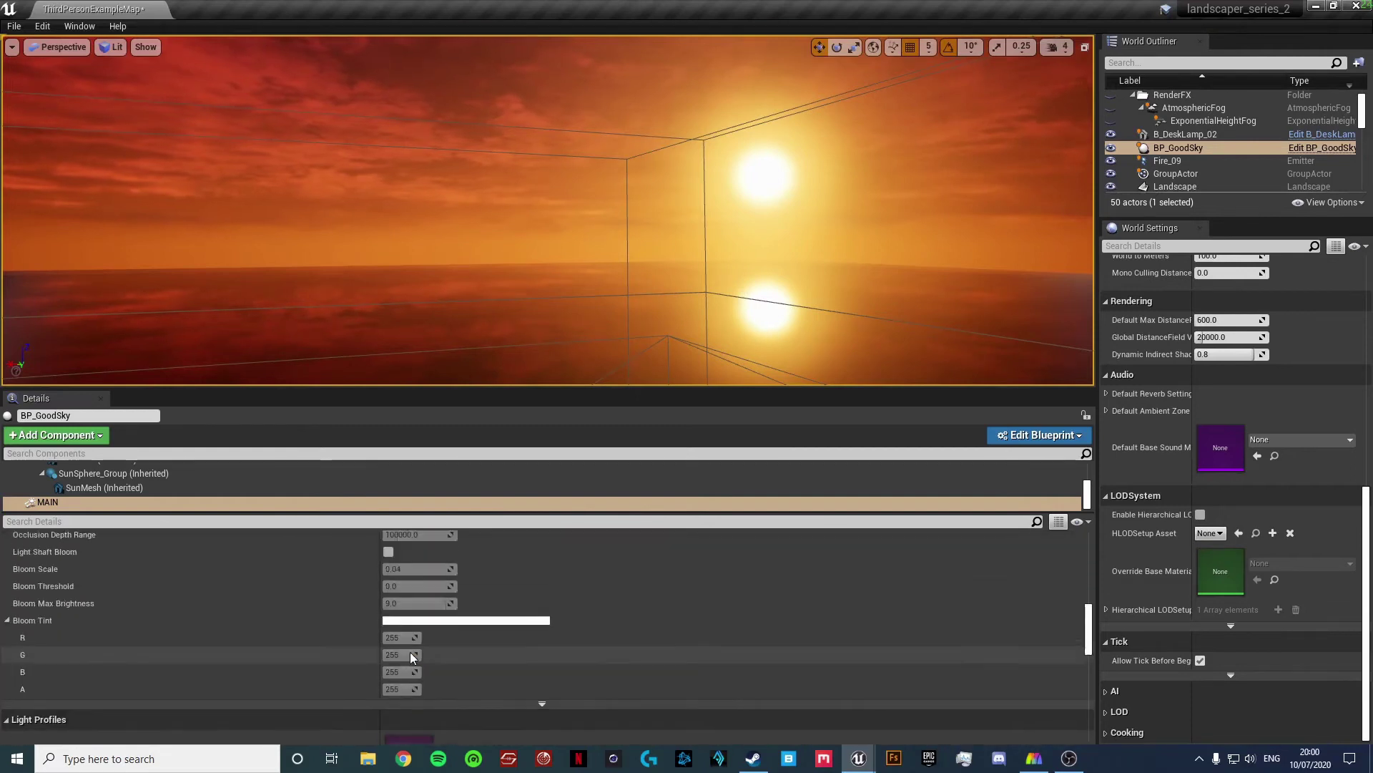
{"action": "scroll", "coordinate": [412, 658], "scroll_direction": "up", "scroll_amount": 4}
{"action": "mouse_move", "coordinate": [547, 307]}
{"action": "right_mouse_down"}
{"action": "mouse_move", "coordinate": [568, 329]}
{"action": "mouse_move", "coordinate": [568, 304]}
{"action": "mouse_move", "coordinate": [343, 312]}
{"action": "mouse_move", "coordinate": [493, 323]}
{"action": "mouse_move", "coordinate": [537, 306]}
{"action": "right_mouse_up"}
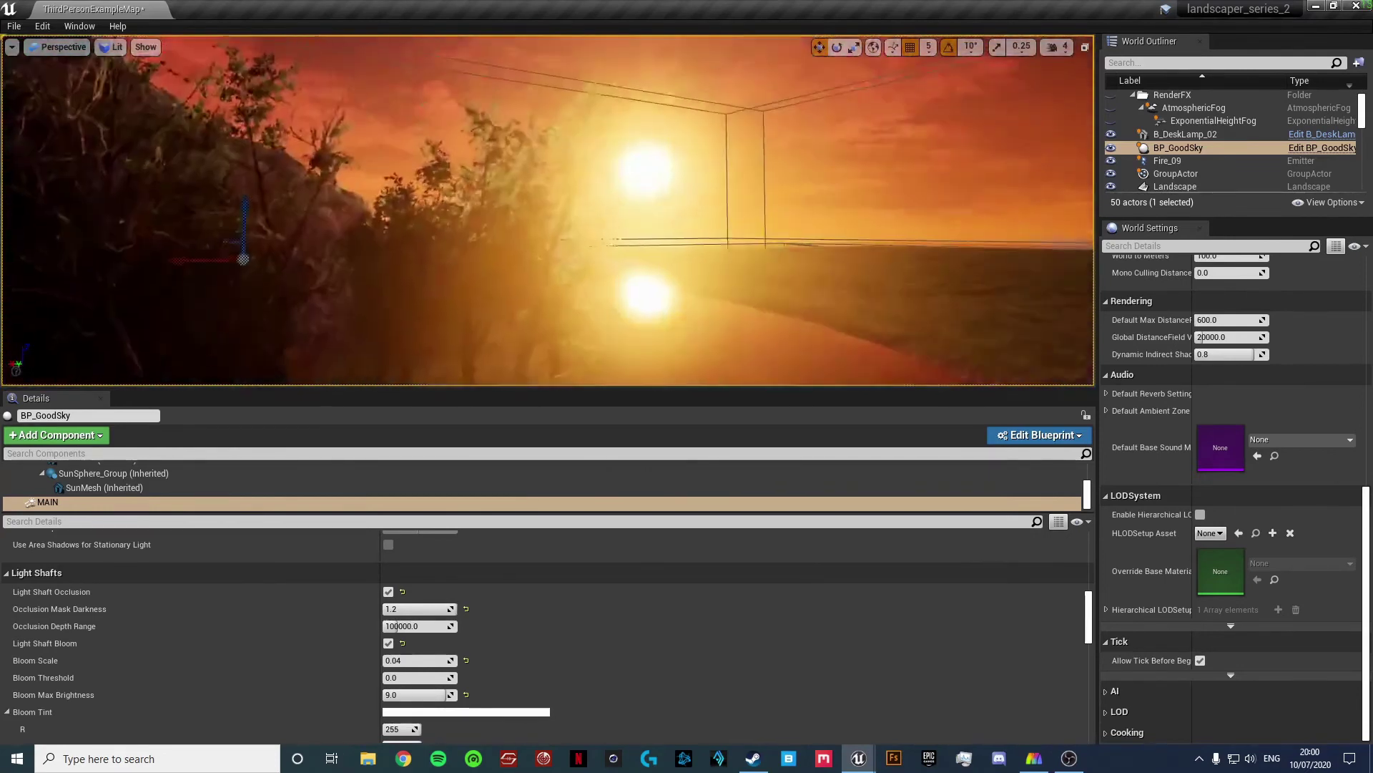
{"action": "left_click", "coordinate": [389, 643]}
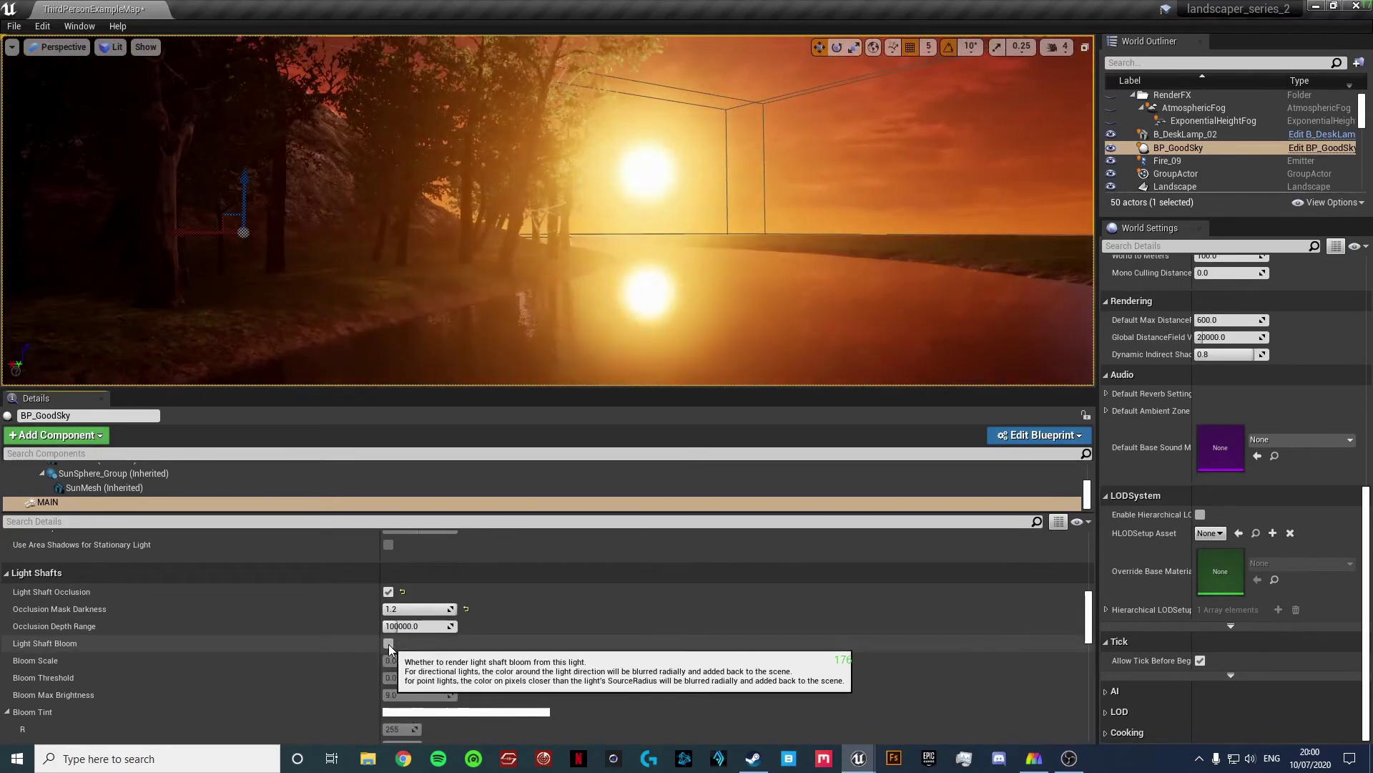
{"action": "left_click", "coordinate": [387, 593]}
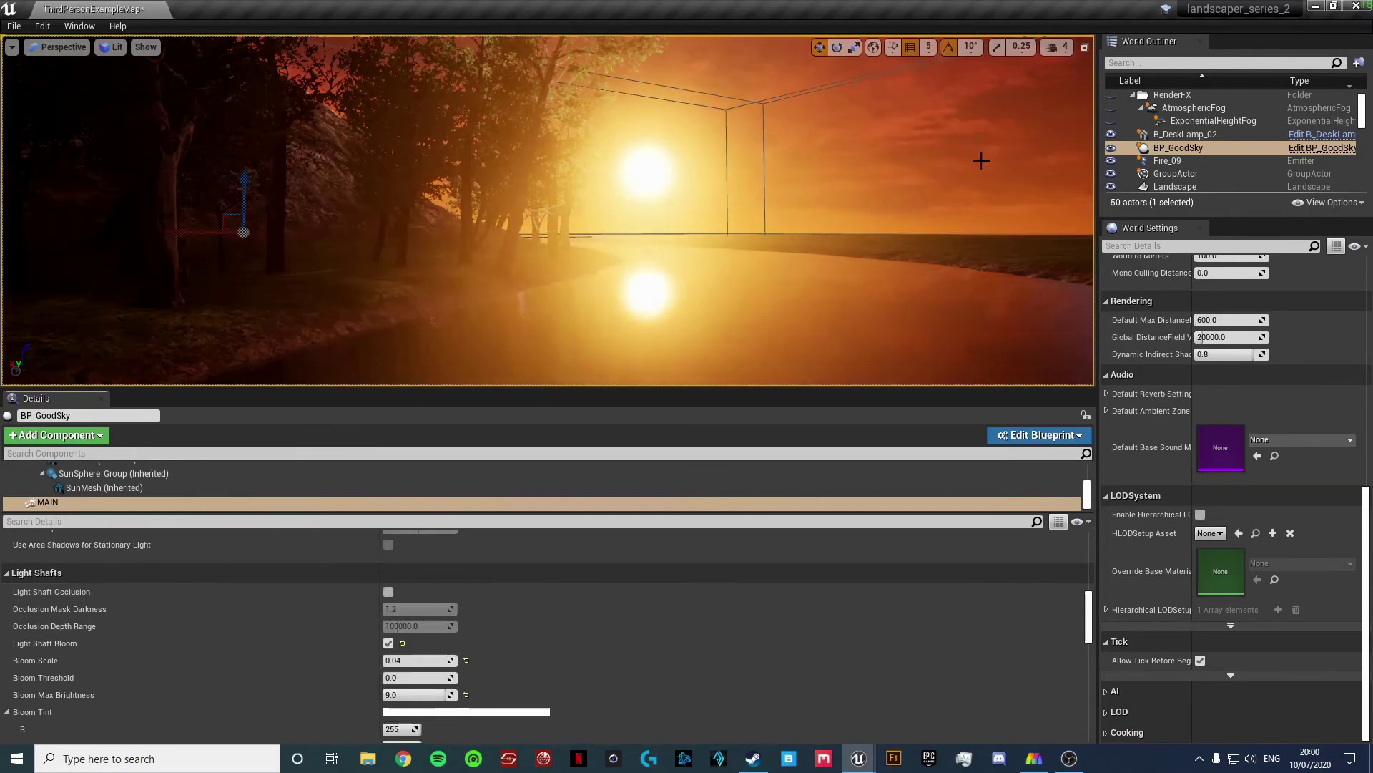
- Make AtmosphericFog and ExponentialHeightFog visible again and view the foggy landscape and the sun through the trees
{"action": "right_click_drag", "start_coordinate": [981, 160], "coordinate": [979, 148]}
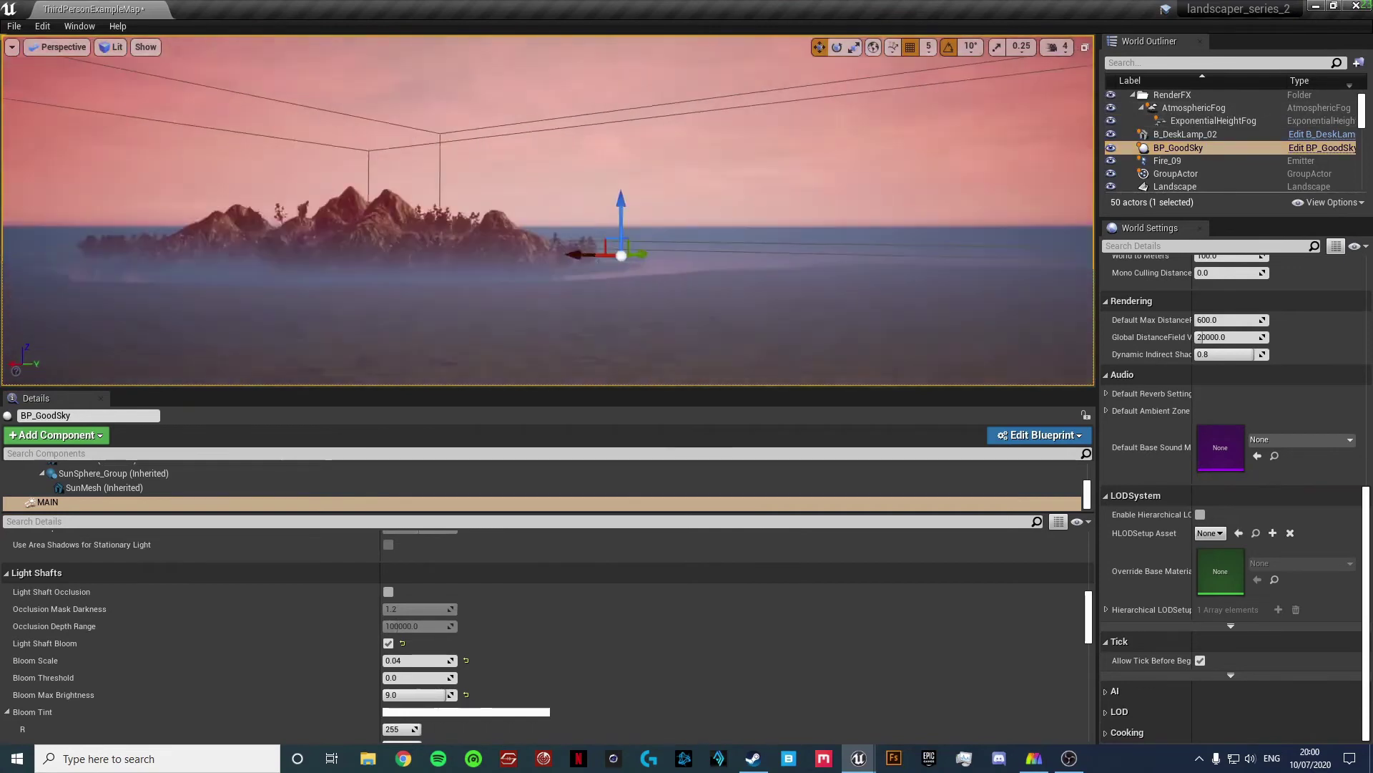
{"action": "right_click_drag", "start_coordinate": [548, 211], "coordinate": [578, 211]}
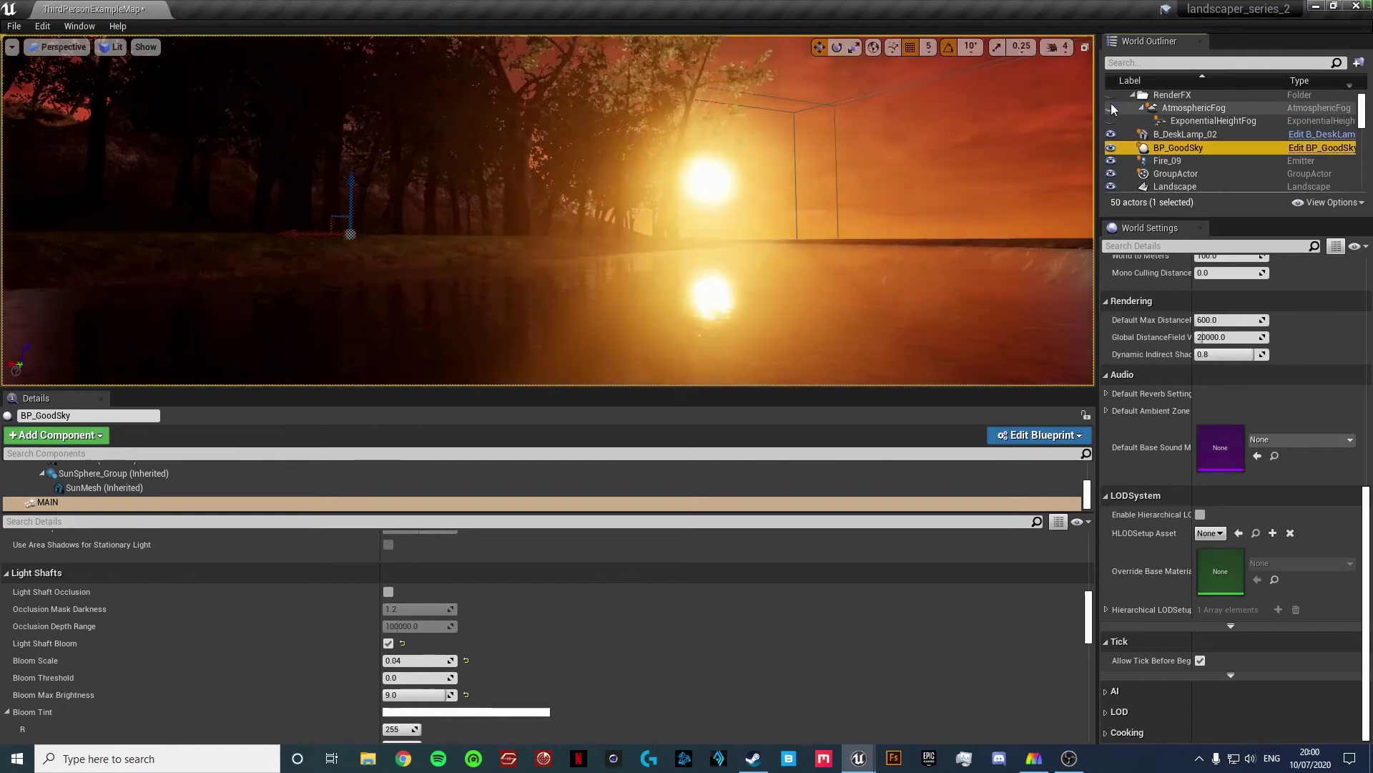
{"action": "left_click", "coordinate": [1113, 109]}
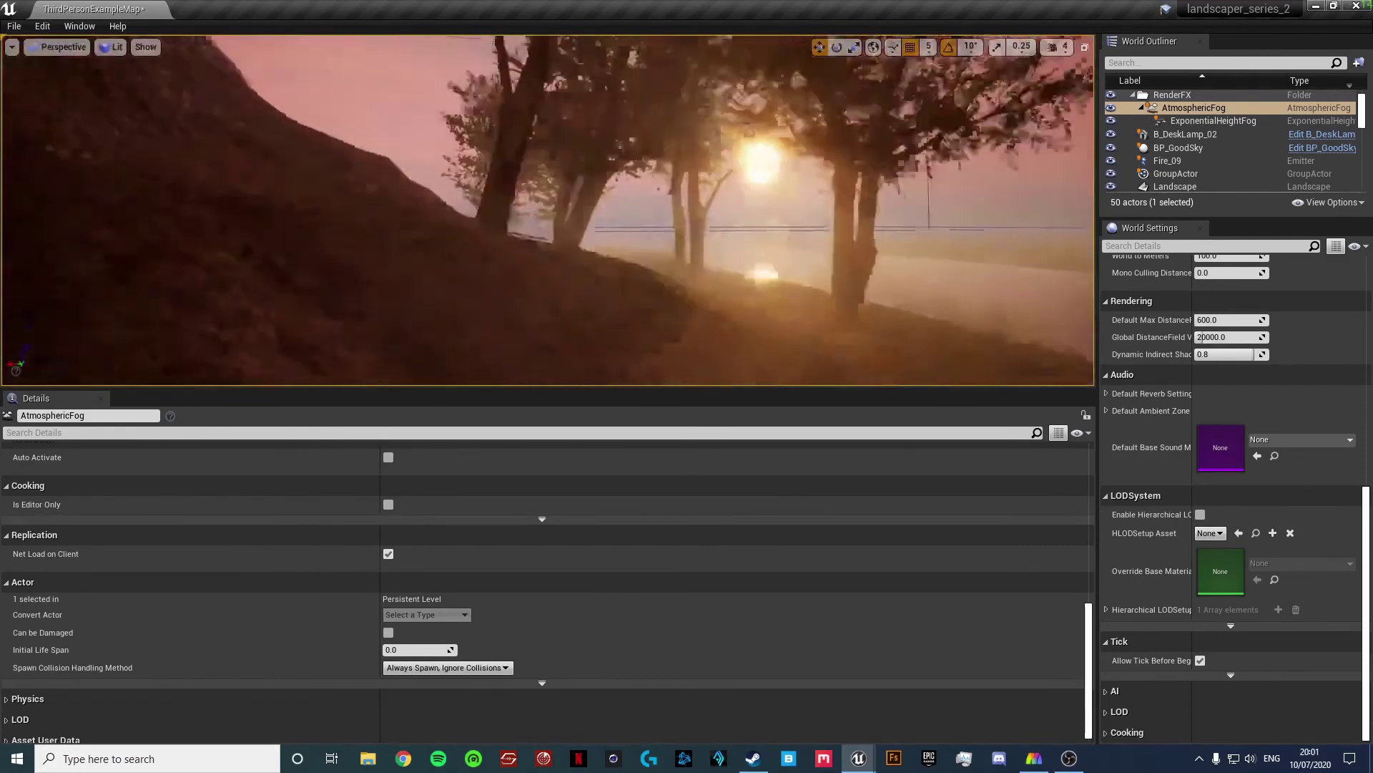
{"action": "right_click_drag", "start_coordinate": [548, 210], "coordinate": [919, 296]}
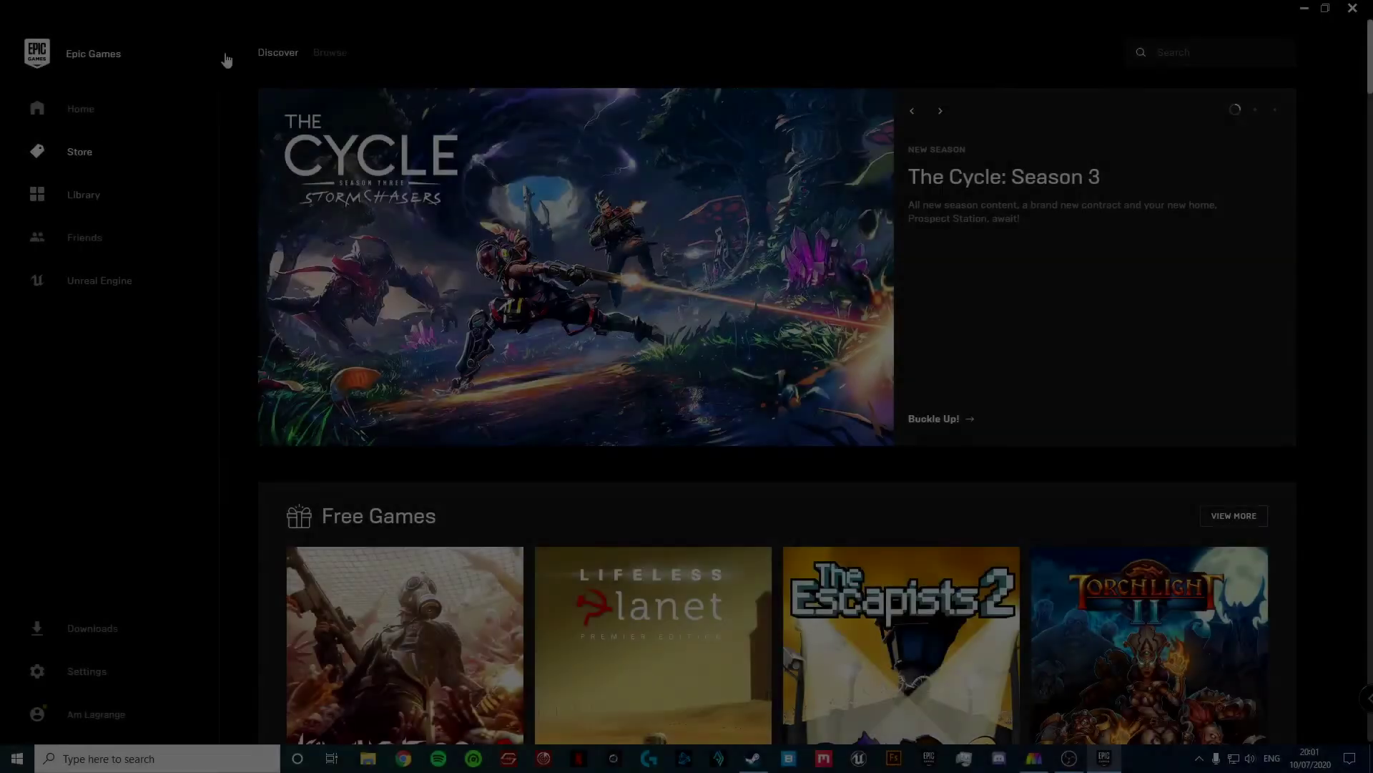
- Switch to the Epic Games Launcher and open the Unreal Engine library
{"action": "scroll", "coordinate": [832, 456], "scroll_direction": "down", "scroll_amount": 1}
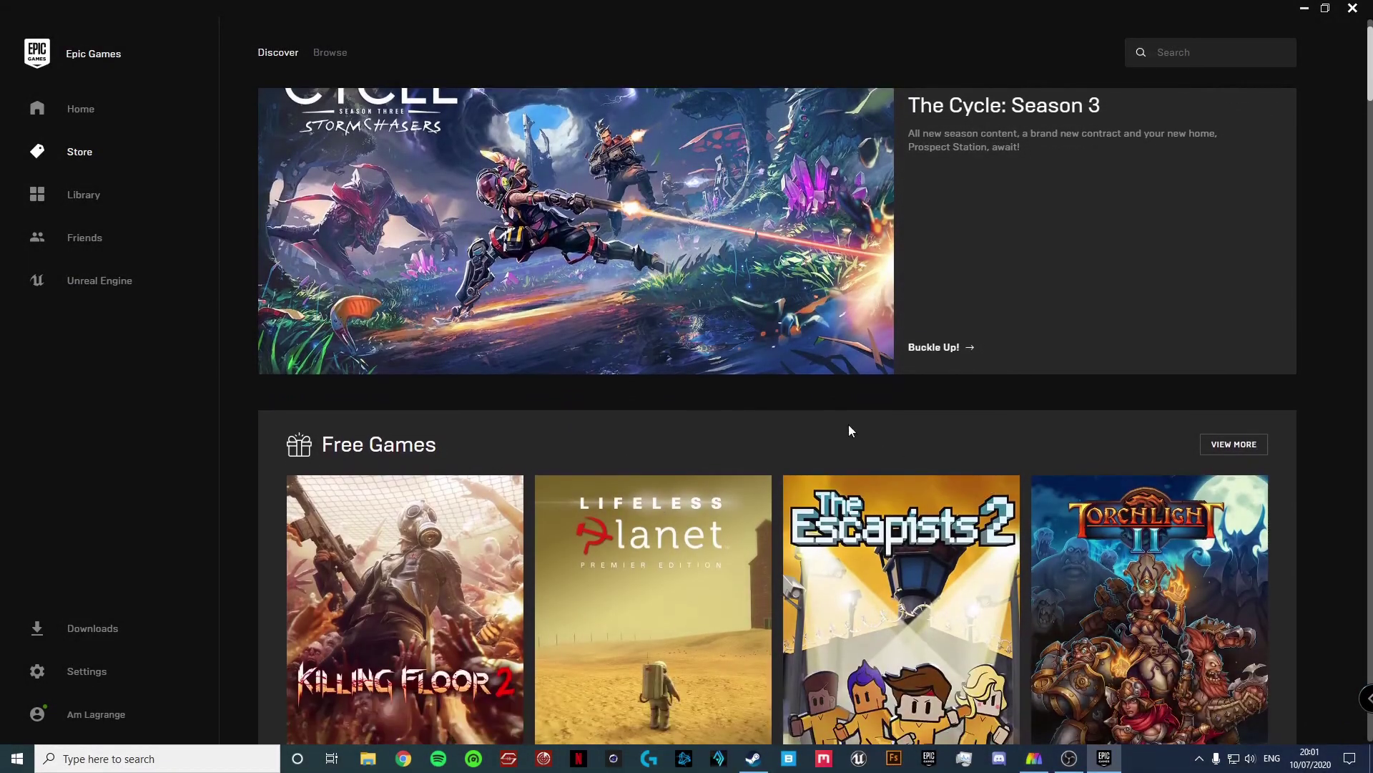
{"action": "scroll", "coordinate": [451, 398], "scroll_direction": "down", "scroll_amount": 3}
{"action": "scroll", "coordinate": [356, 284], "scroll_direction": "up", "scroll_amount": 3}
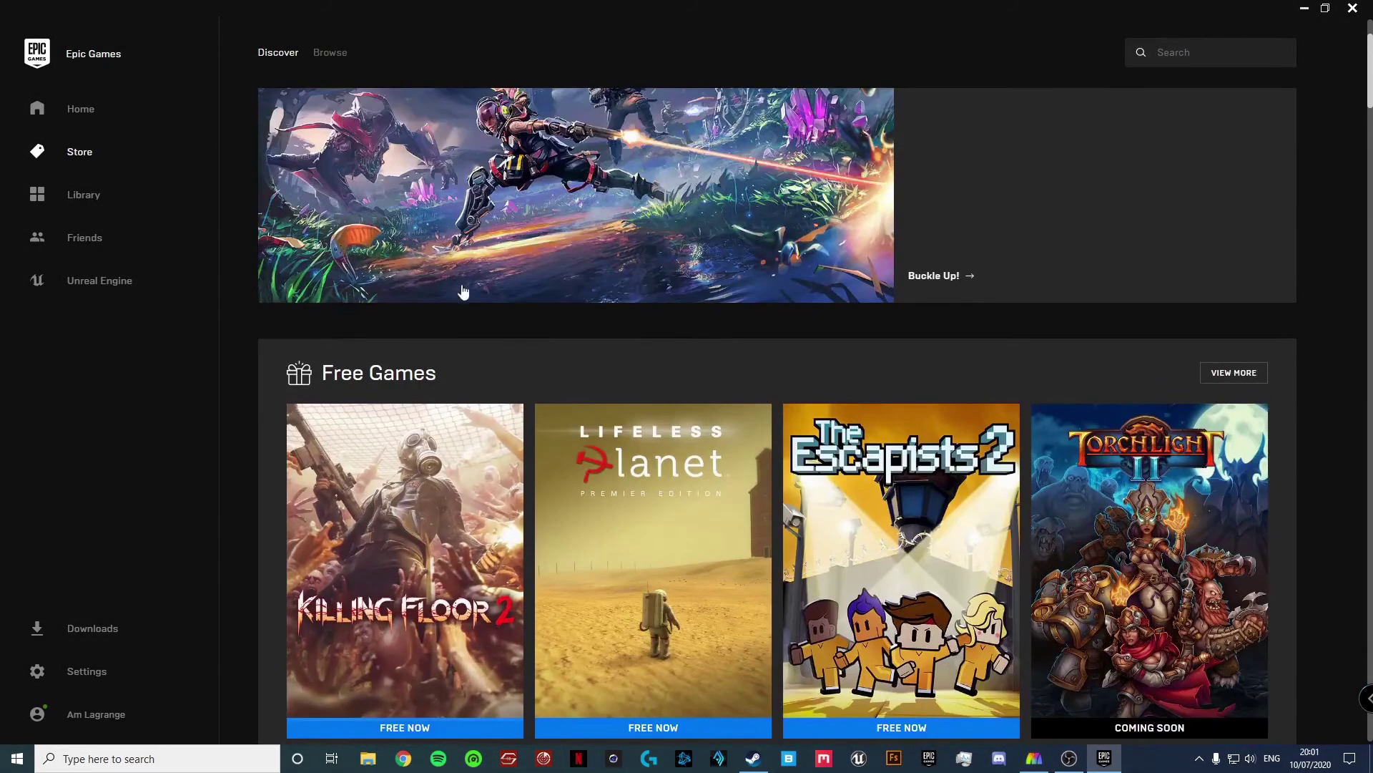
{"action": "scroll", "coordinate": [356, 283], "scroll_direction": "up", "scroll_amount": 1}
{"action": "left_click", "coordinate": [55, 289]}
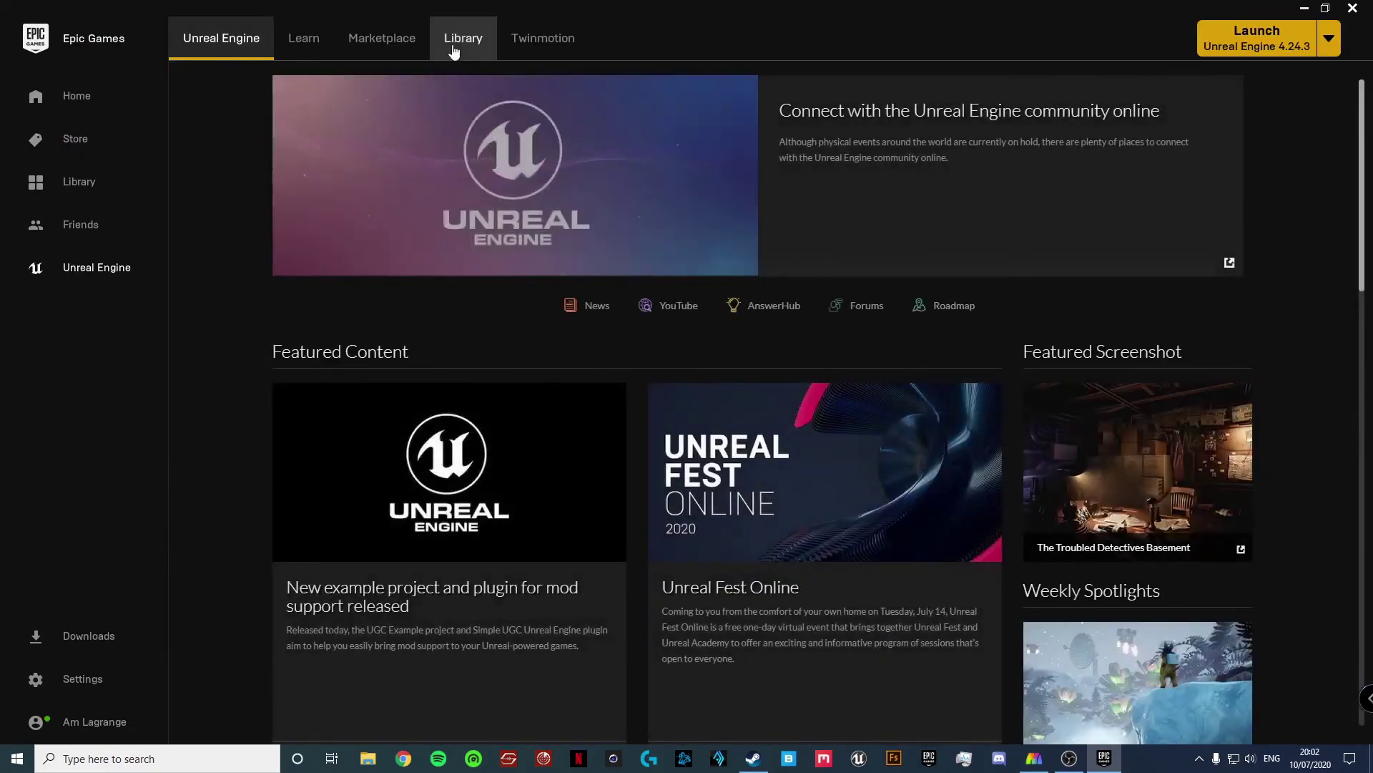
{"action": "left_click", "coordinate": [454, 50]}
- Open the Automatic Landscape Material page from the Vault, look through its preview images, and return to the library
{"action": "scroll", "coordinate": [626, 357], "scroll_direction": "down", "scroll_amount": 8}
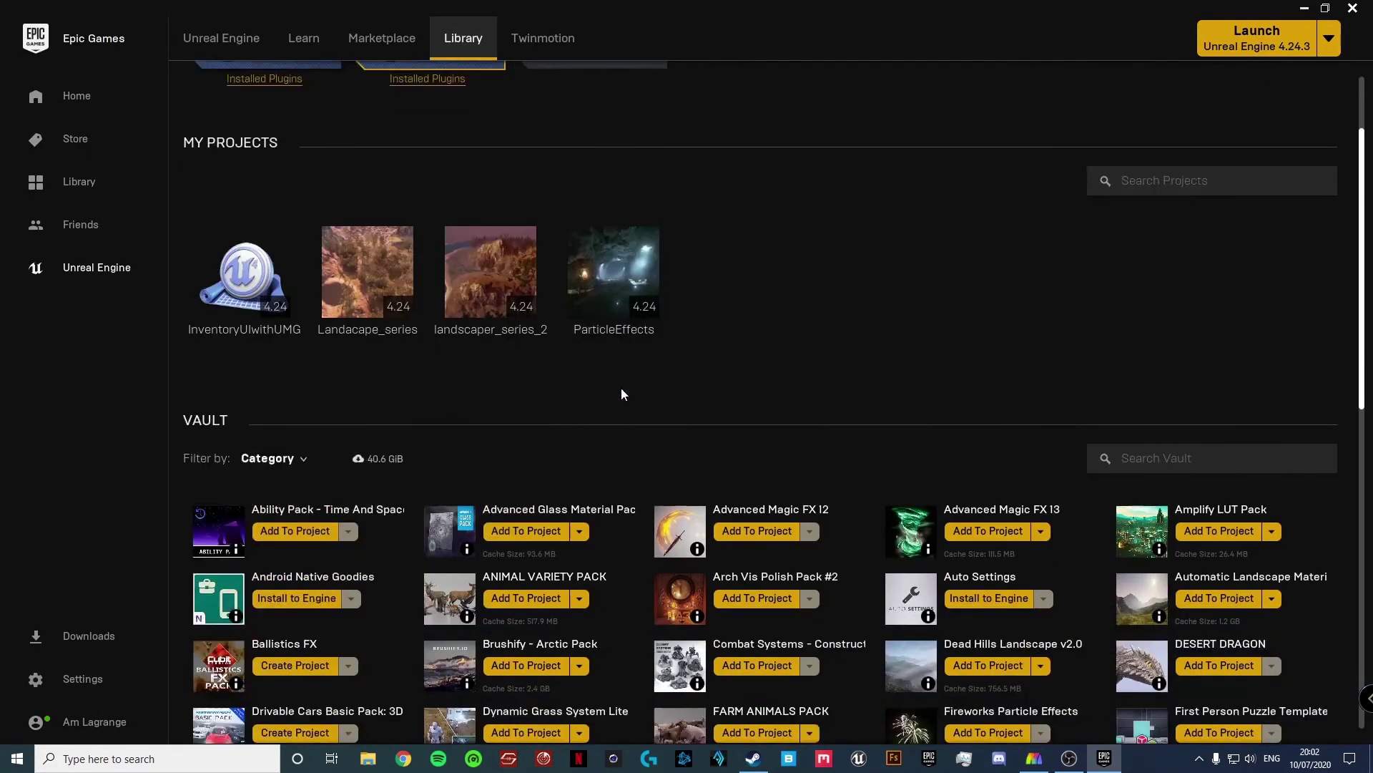
{"action": "scroll", "coordinate": [628, 400], "scroll_direction": "down", "scroll_amount": 6}
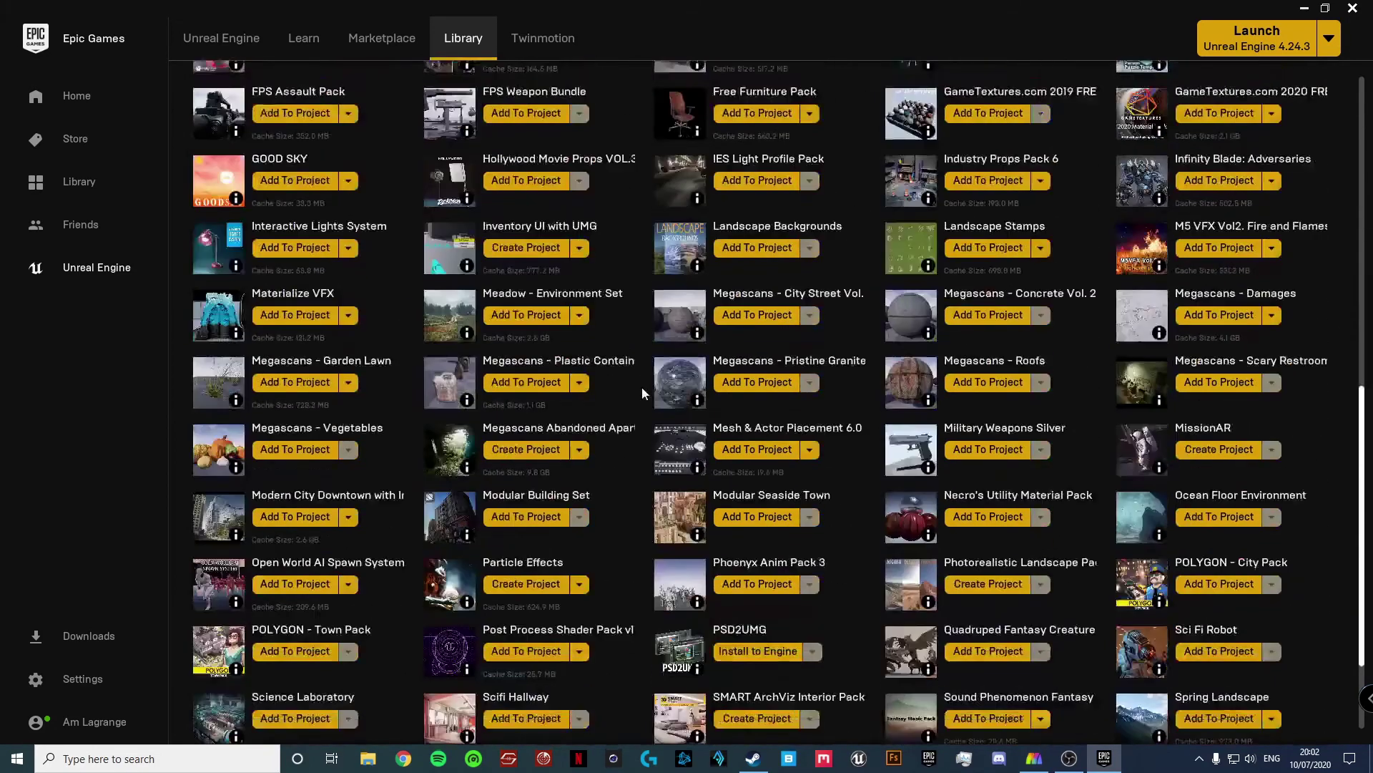
{"action": "scroll", "coordinate": [659, 448], "scroll_direction": "up", "scroll_amount": 8}
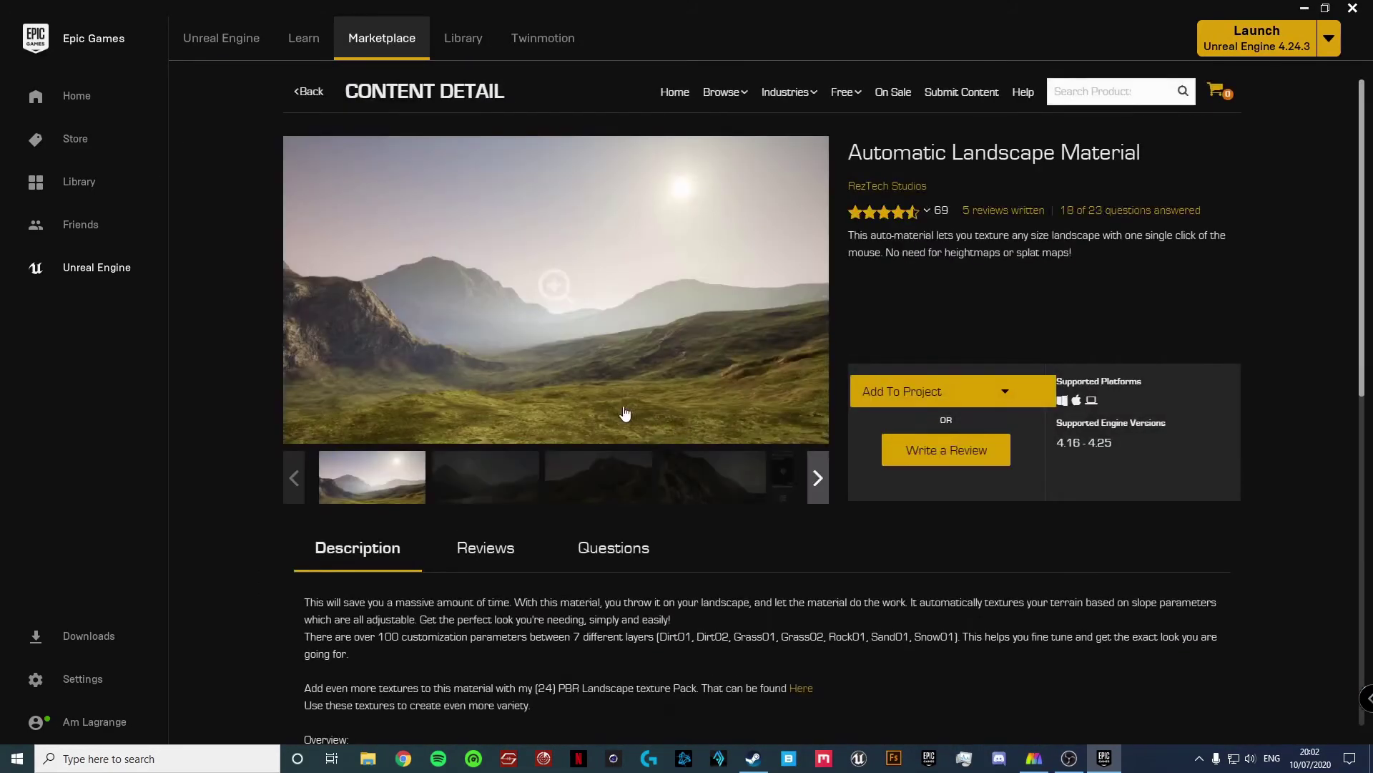
{"action": "left_click", "coordinate": [503, 486]}
{"action": "left_click", "coordinate": [592, 494]}
{"action": "left_click", "coordinate": [697, 479]}
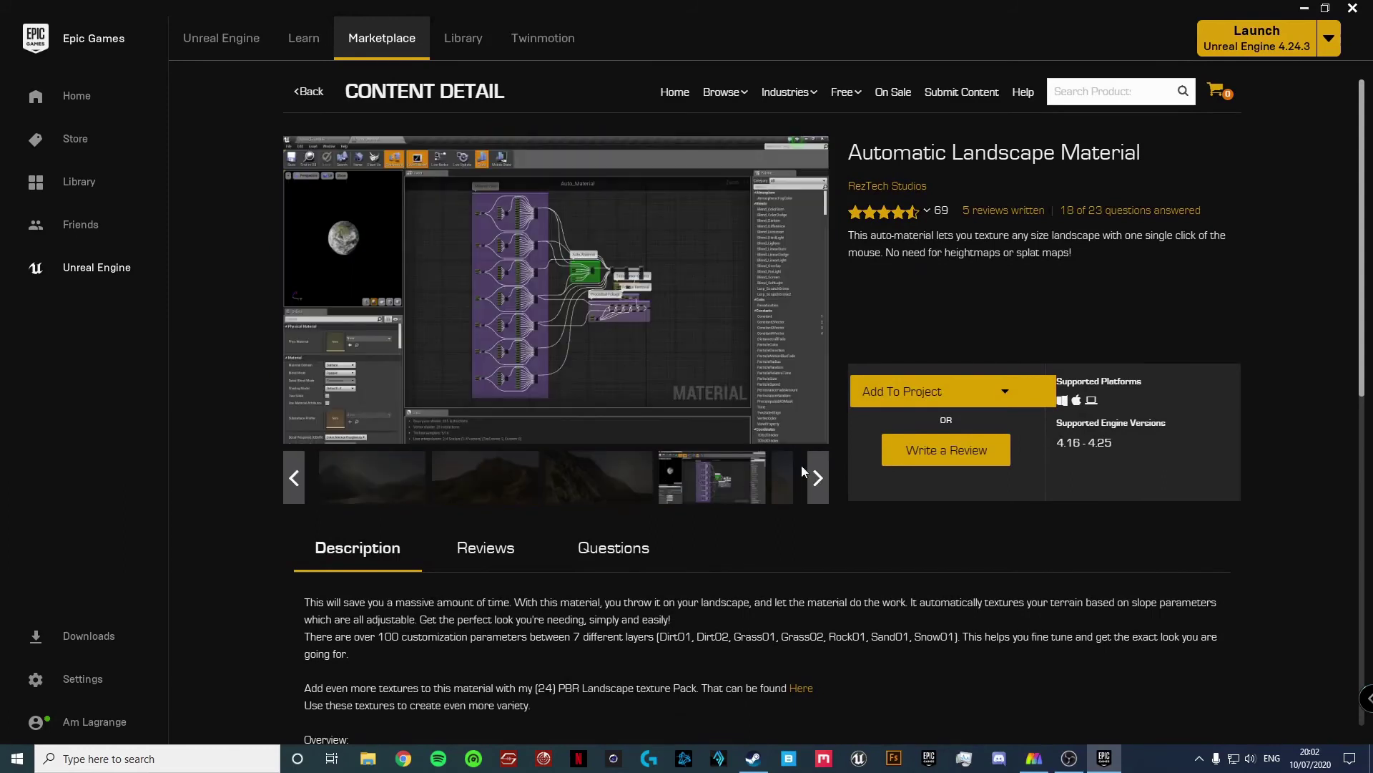
{"action": "key", "text": "alt+Left"}
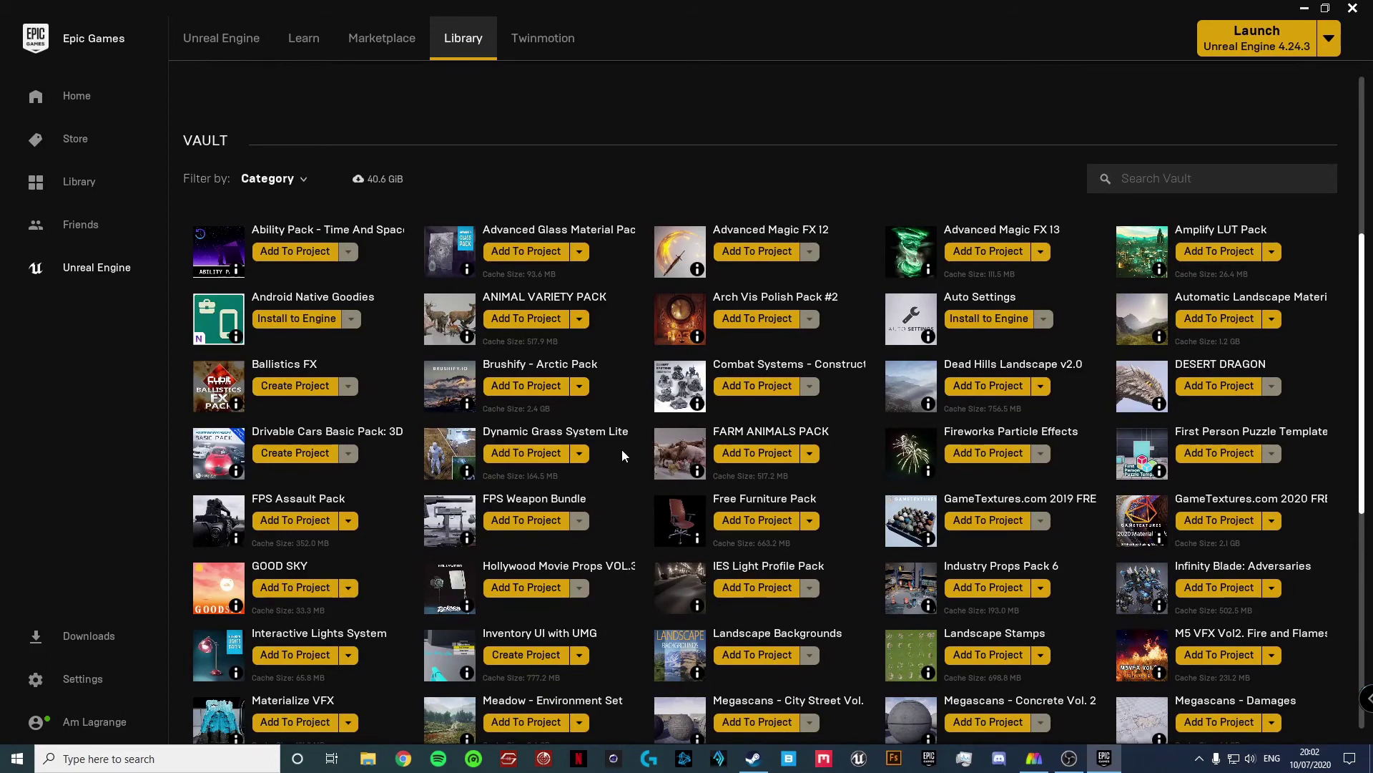
- Open the Meadow - Environment Set page from the Vault, look through its preview images, and return to the library
{"action": "scroll", "coordinate": [613, 576], "scroll_direction": "down", "scroll_amount": 1}
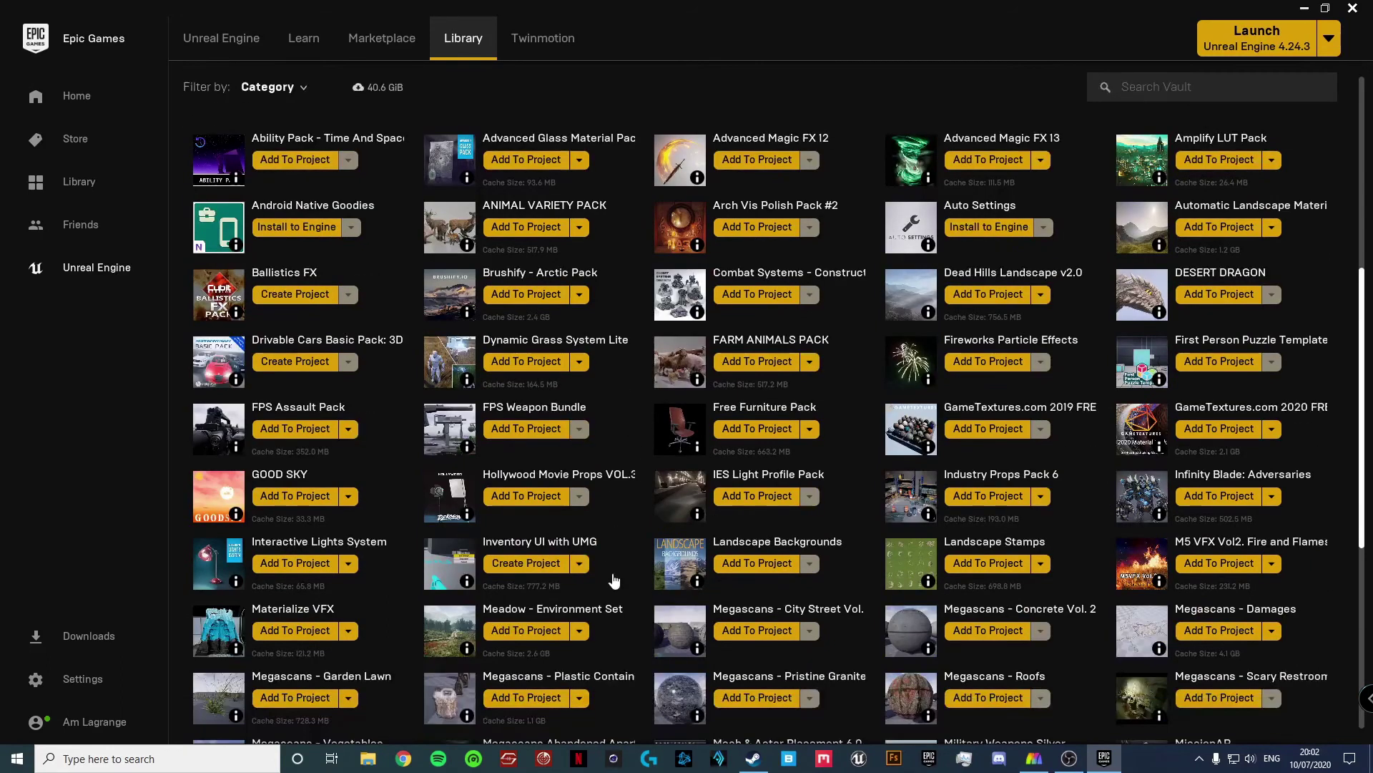
{"action": "left_click", "coordinate": [510, 609]}
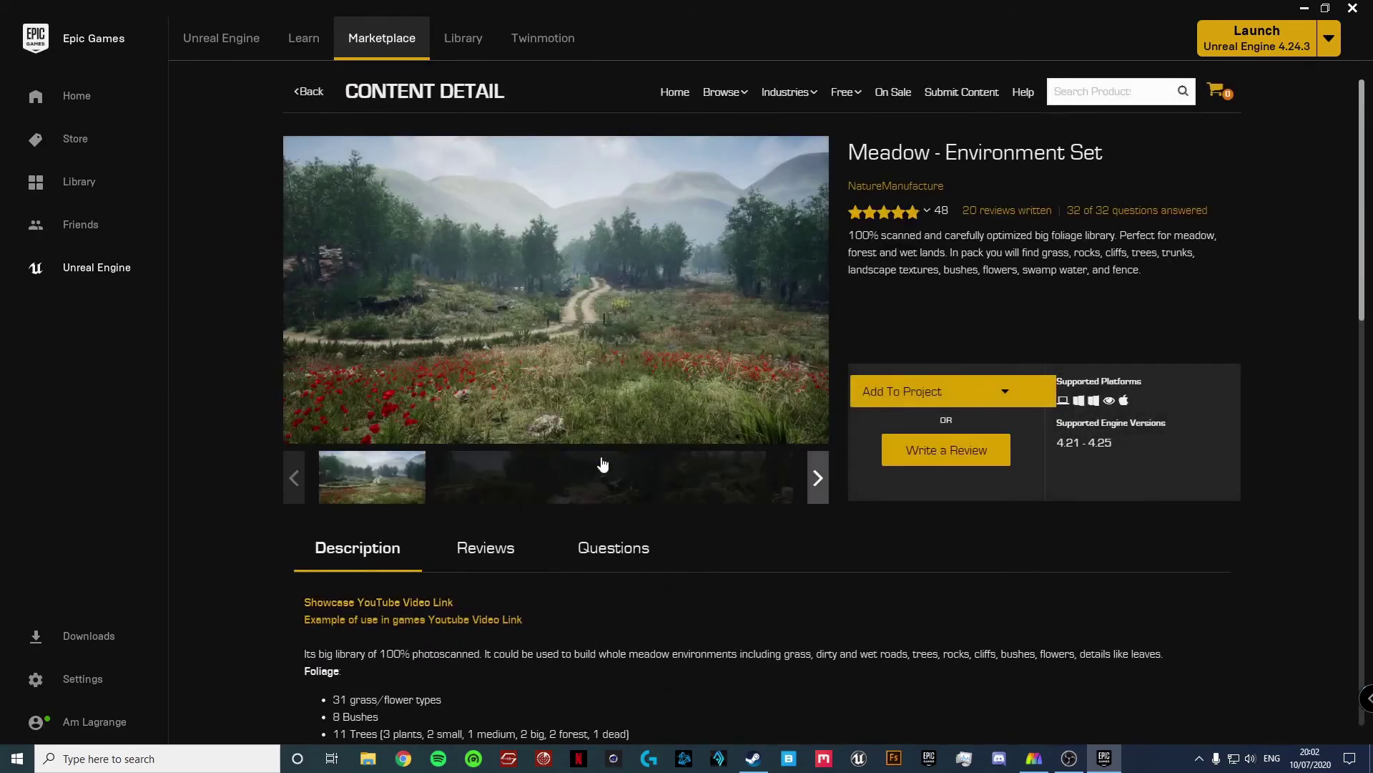
{"action": "left_click", "coordinate": [671, 484]}
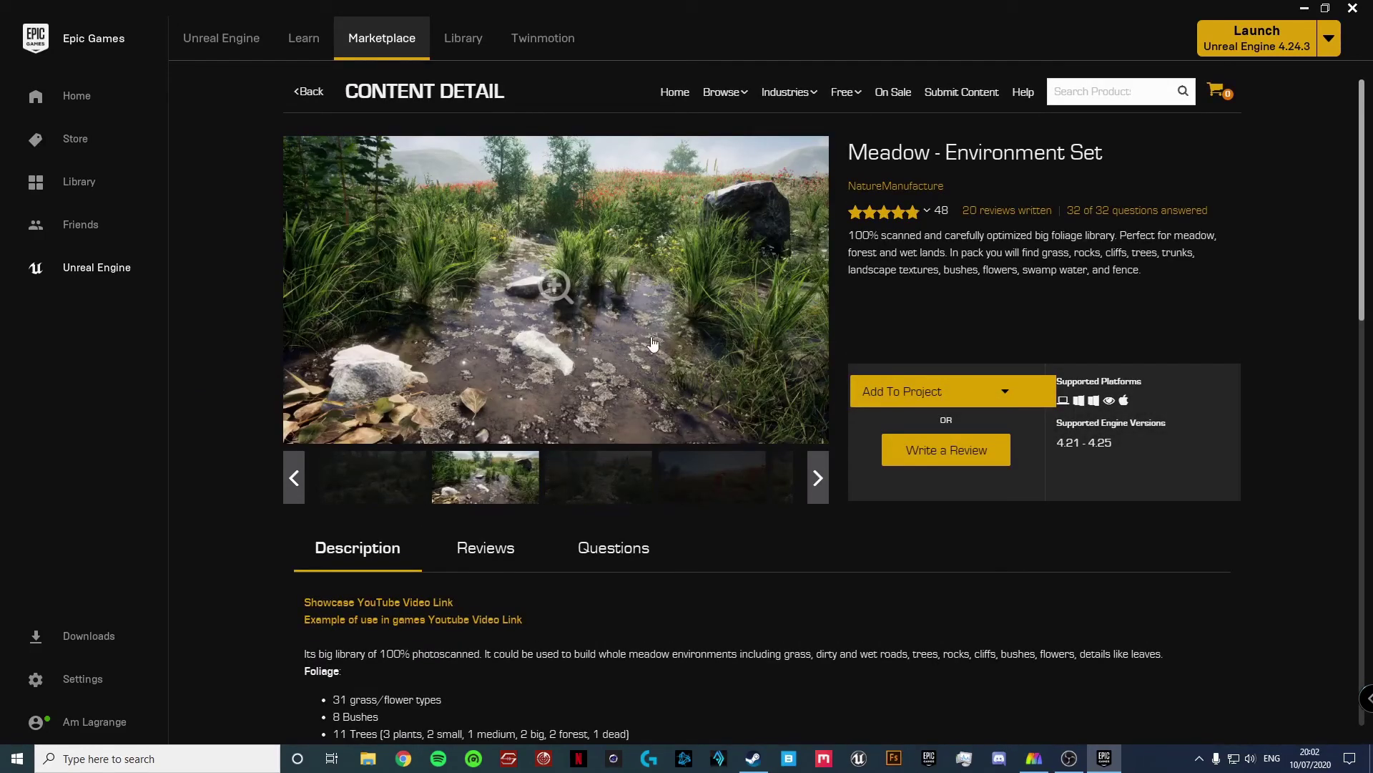
{"action": "left_click", "coordinate": [712, 486]}
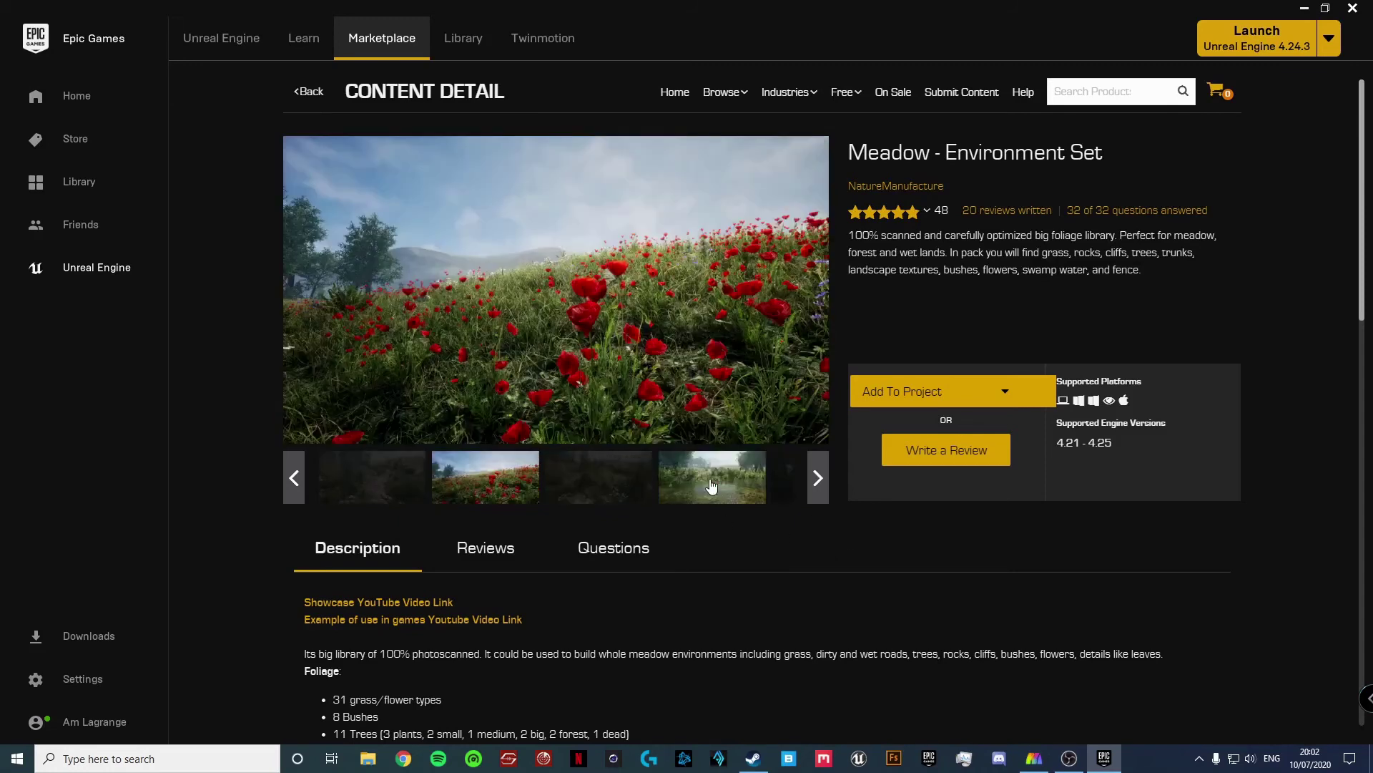
{"action": "left_click", "coordinate": [746, 483]}
{"action": "left_click", "coordinate": [598, 495]}
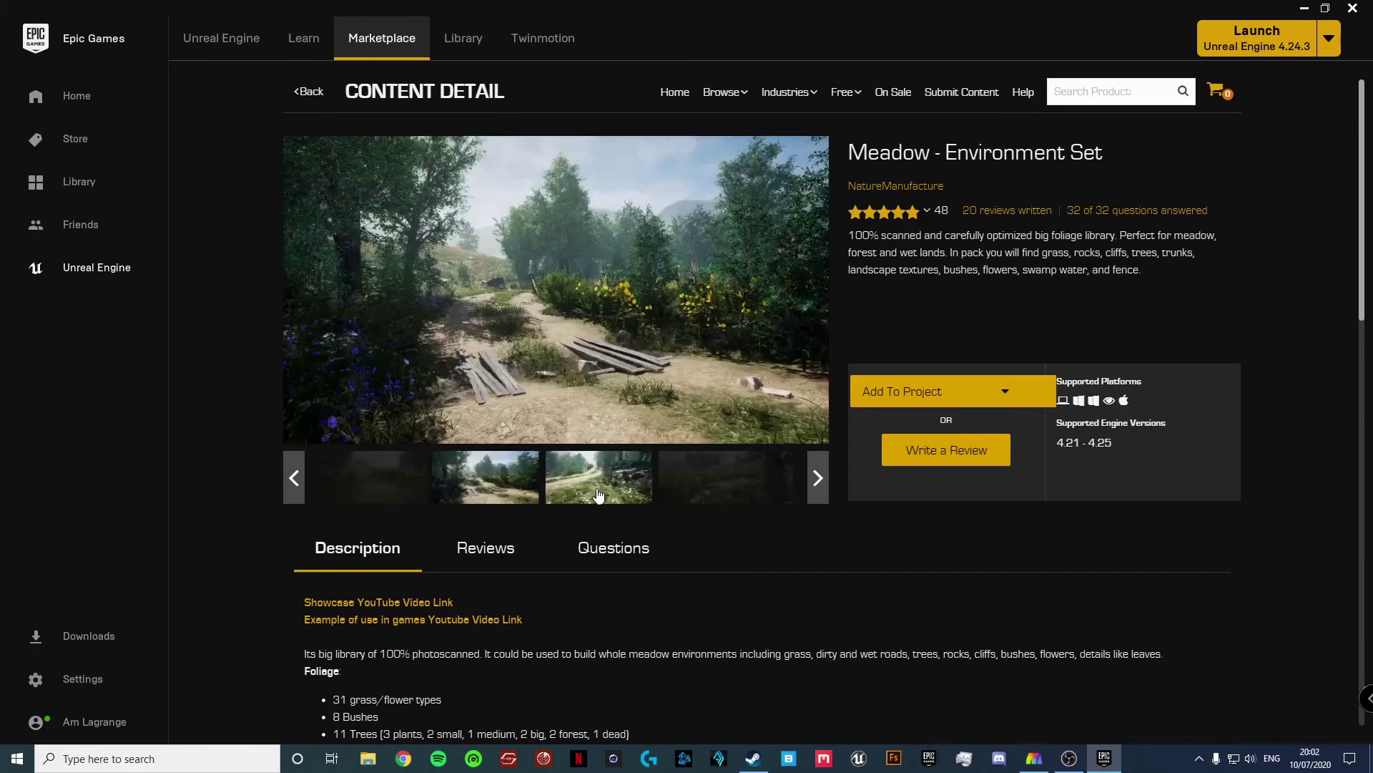
{"action": "key", "text": "alt+Left"}
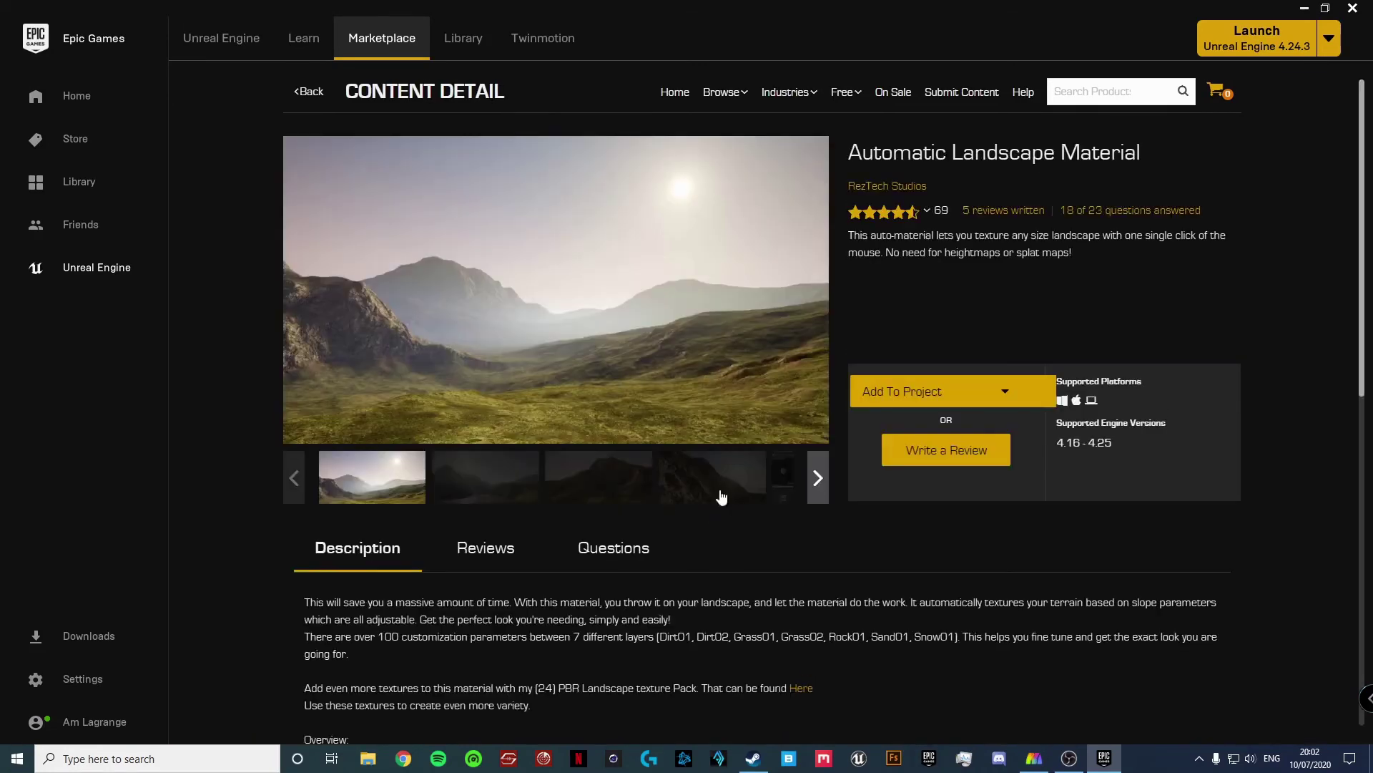
{"action": "left_click", "coordinate": [463, 38]}
- Examine the installed engine versions, the projects and the full list of asset packs in the Vault
{"action": "scroll", "coordinate": [481, 354], "scroll_direction": "down", "scroll_amount": 1}
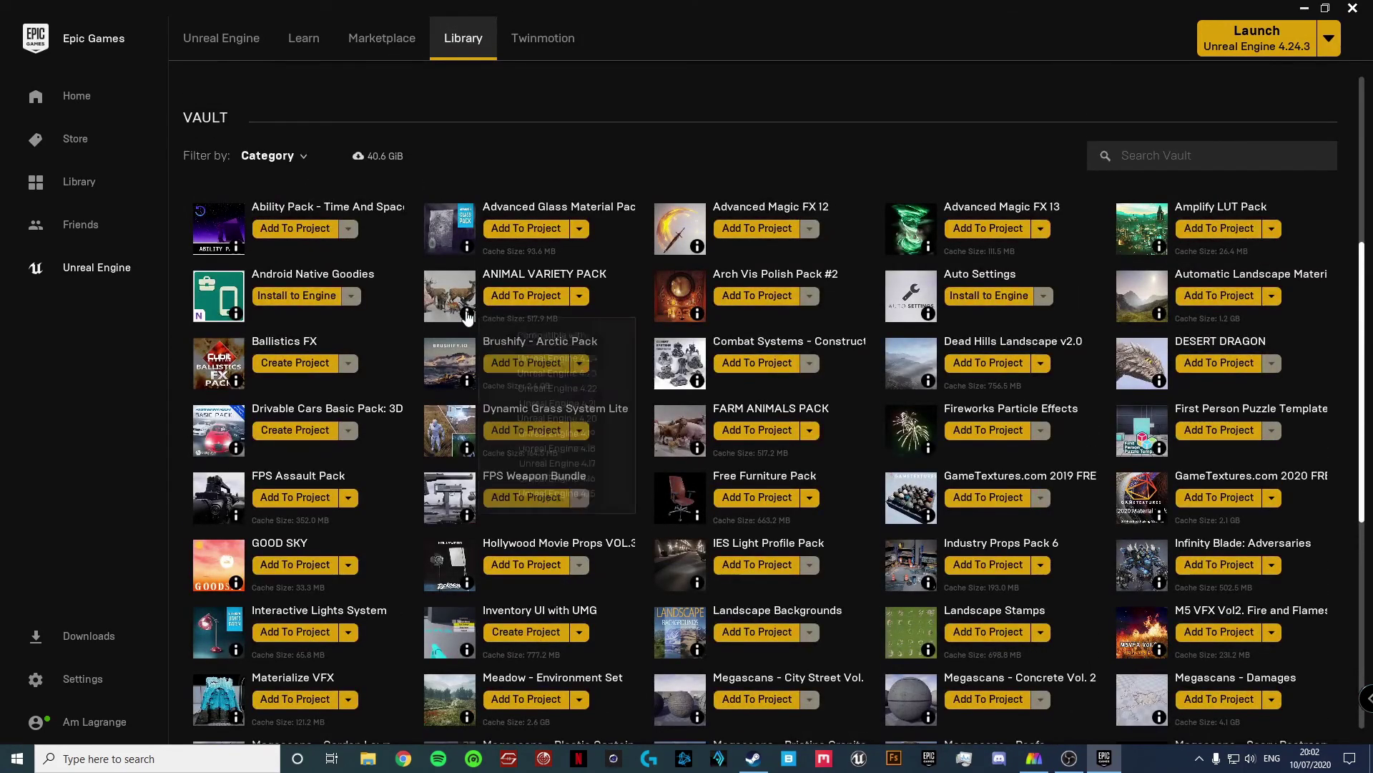
{"action": "scroll", "coordinate": [480, 309], "scroll_direction": "up", "scroll_amount": 2}
{"action": "scroll", "coordinate": [481, 309], "scroll_direction": "up", "scroll_amount": 3}
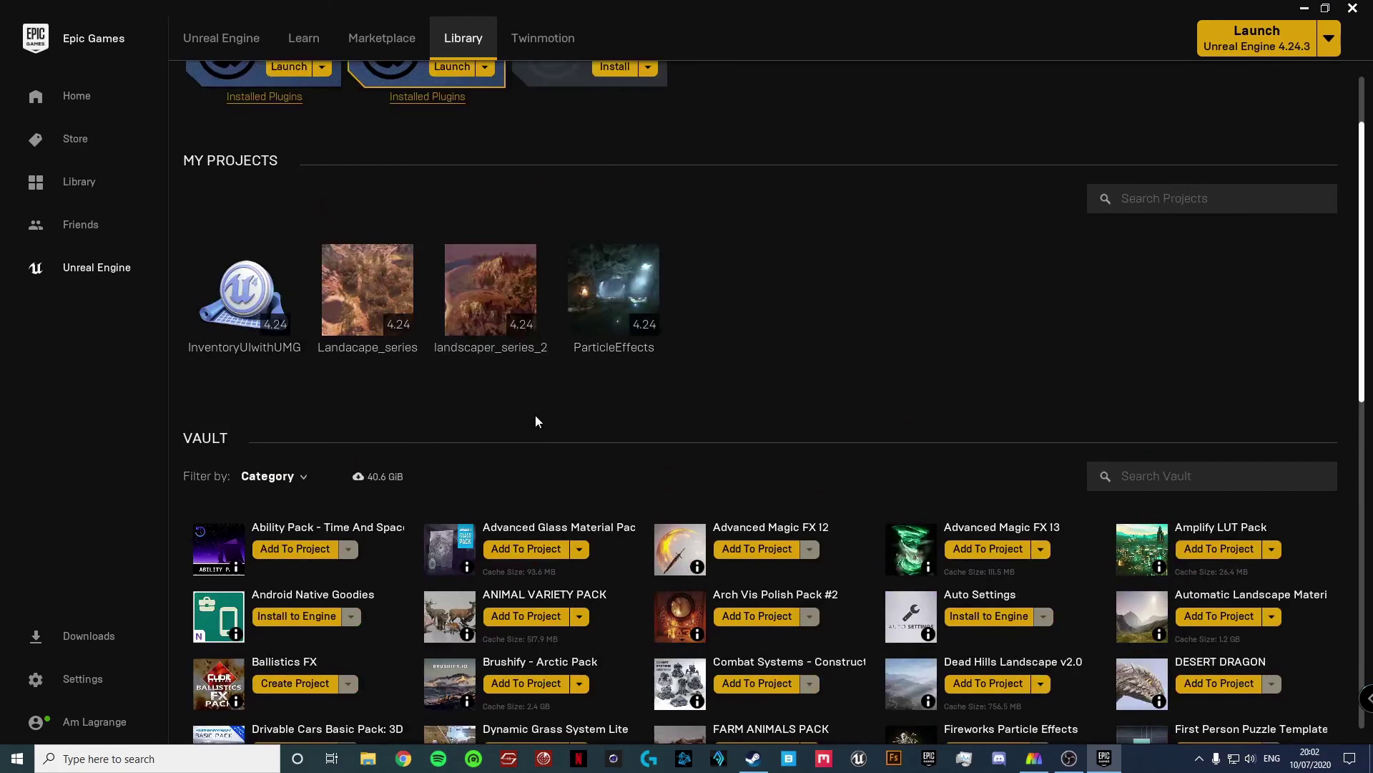
{"action": "scroll", "coordinate": [535, 414], "scroll_direction": "up", "scroll_amount": 1}
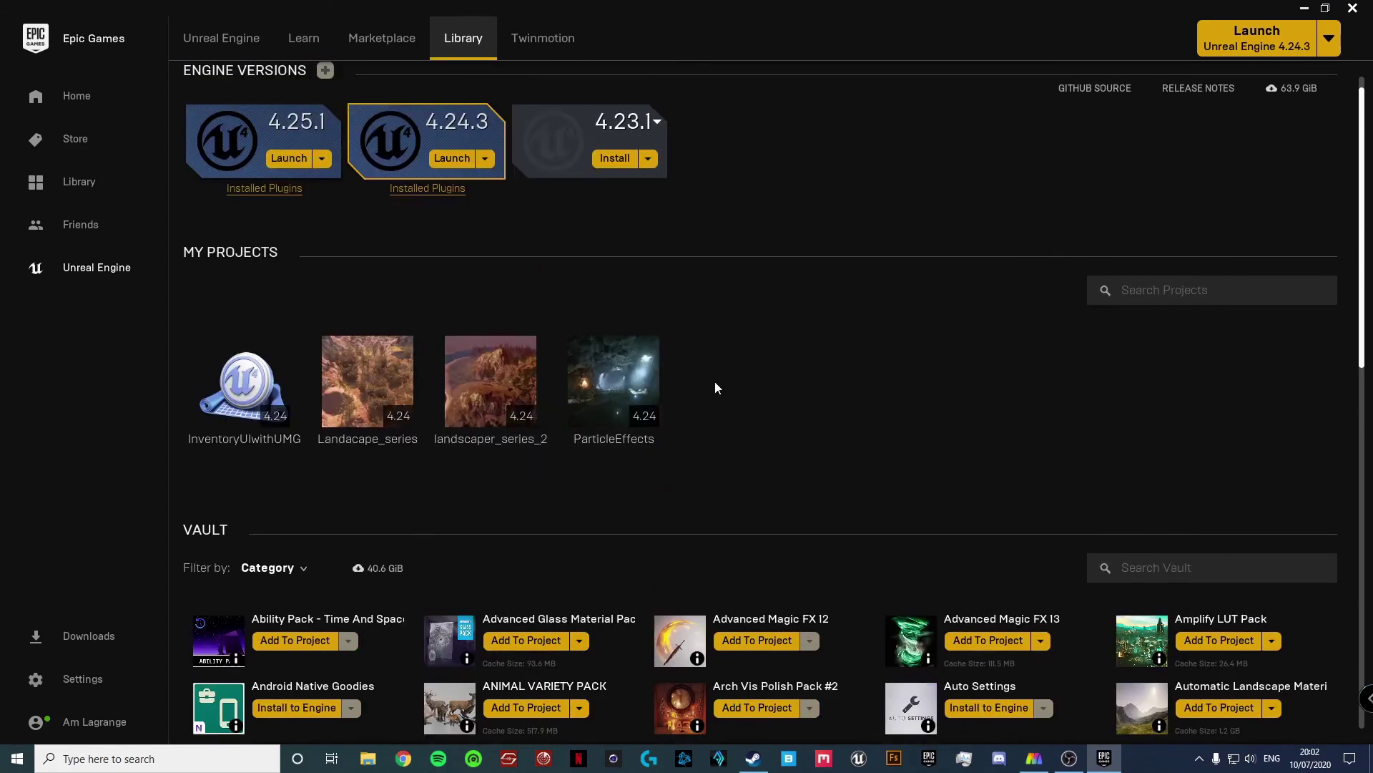
{"action": "scroll", "coordinate": [694, 365], "scroll_direction": "down", "scroll_amount": 5}
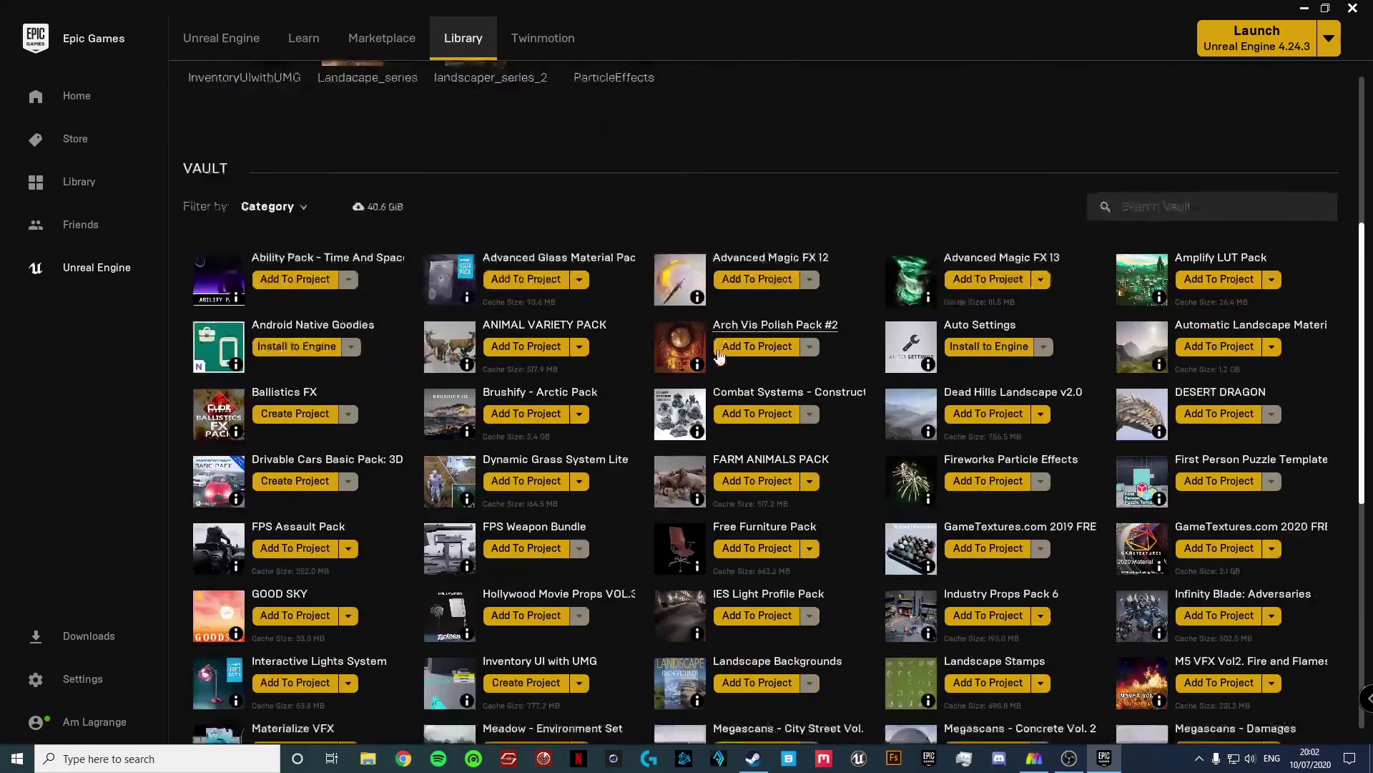
{"action": "scroll", "coordinate": [719, 355], "scroll_direction": "down", "scroll_amount": 5}
{"action": "scroll", "coordinate": [719, 356], "scroll_direction": "down", "scroll_amount": 3}
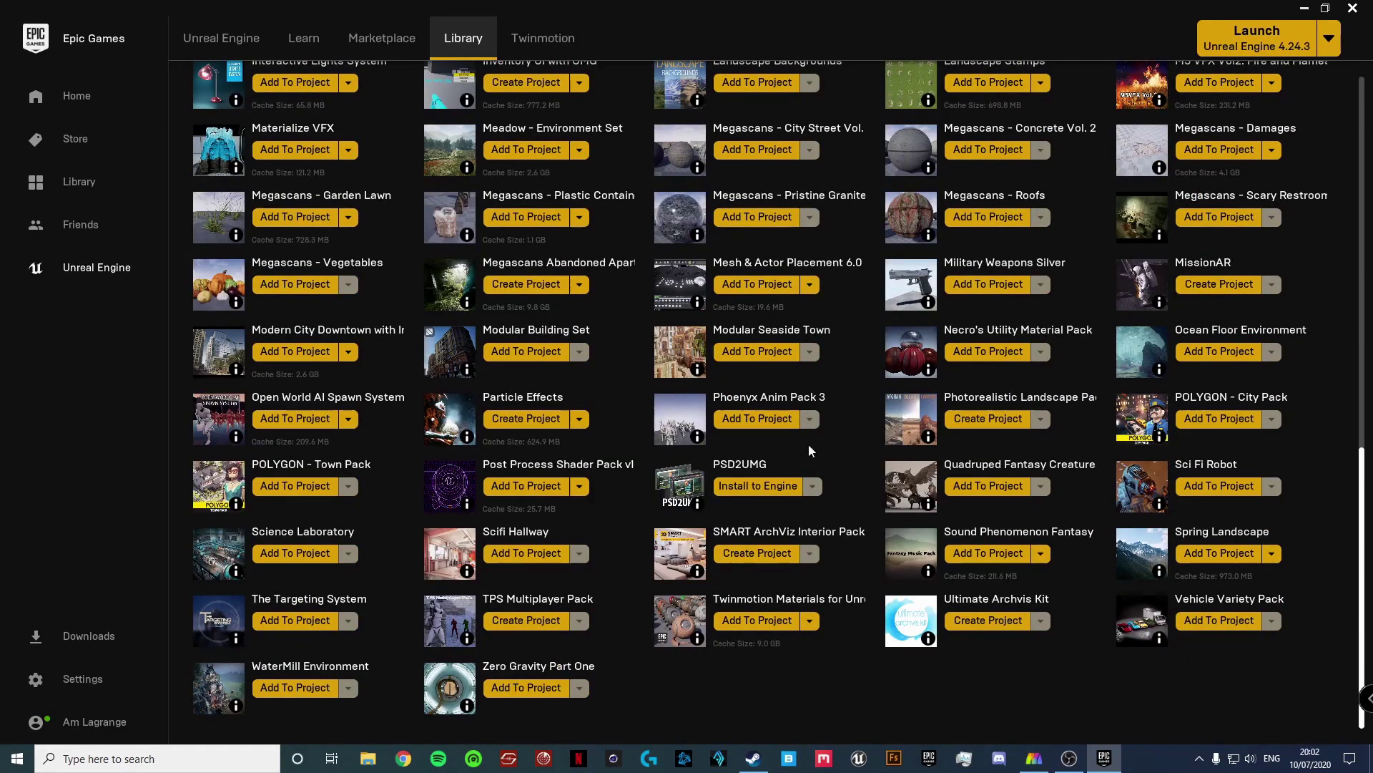
{"action": "scroll", "coordinate": [801, 501], "scroll_direction": "up", "scroll_amount": 7}
{"action": "scroll", "coordinate": [602, 435], "scroll_direction": "up", "scroll_amount": 6}
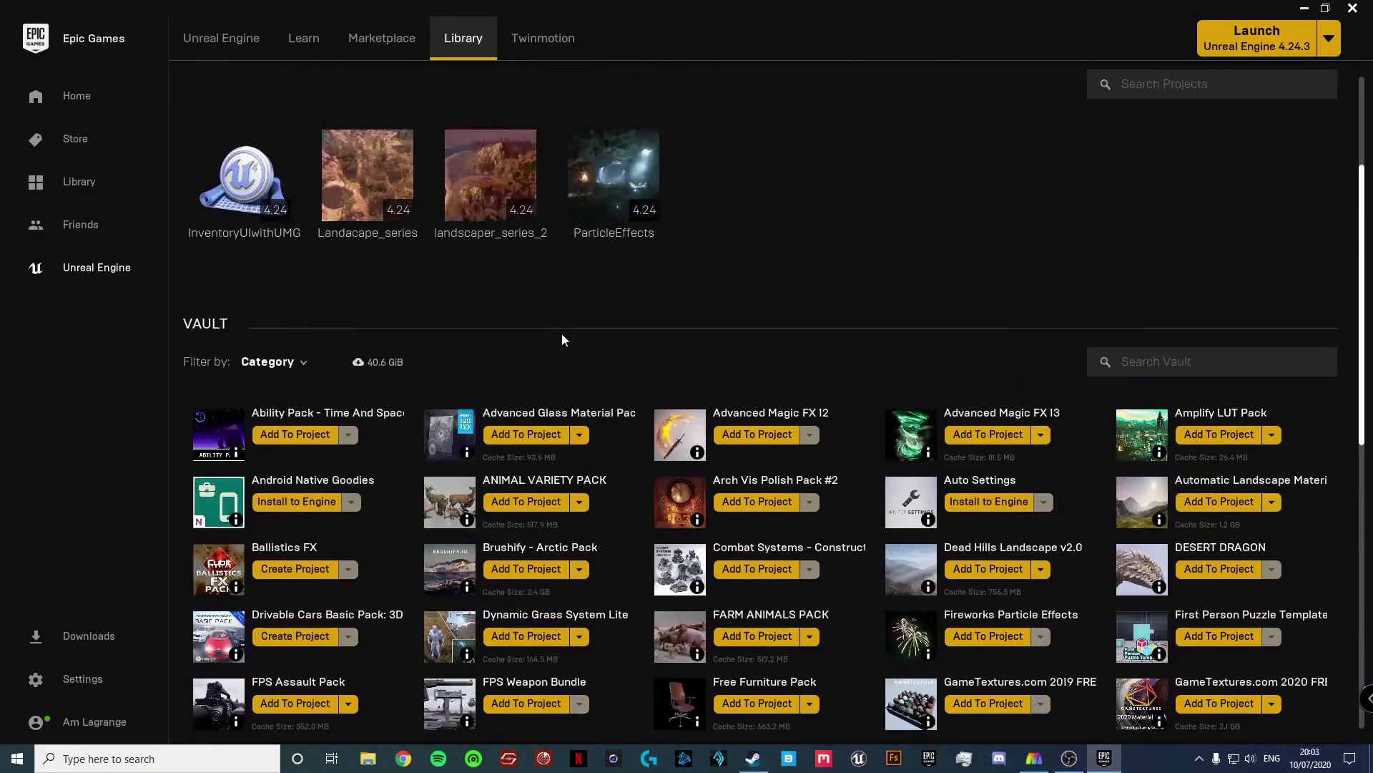